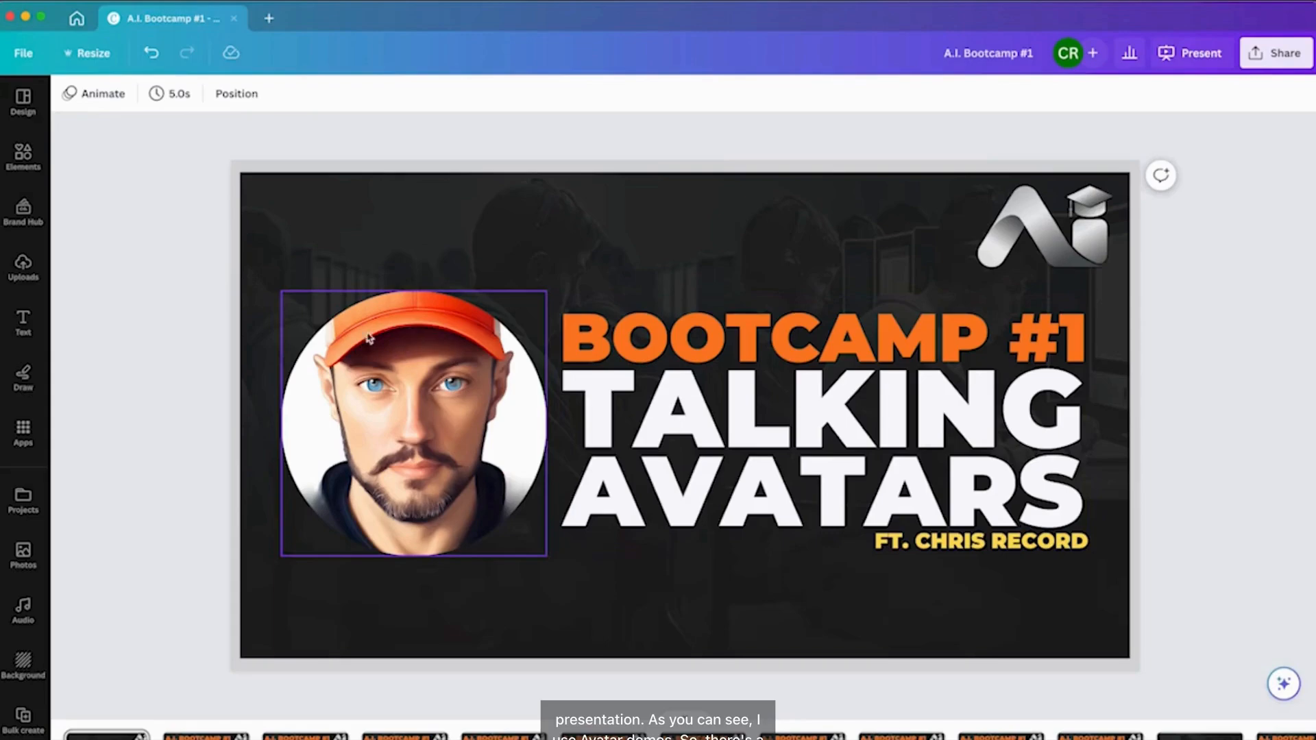
Drop the first uploaded avatar video into the circular avatar frame on the Bootcamp slide.
left_click(399, 416)
left_click(168, 410)
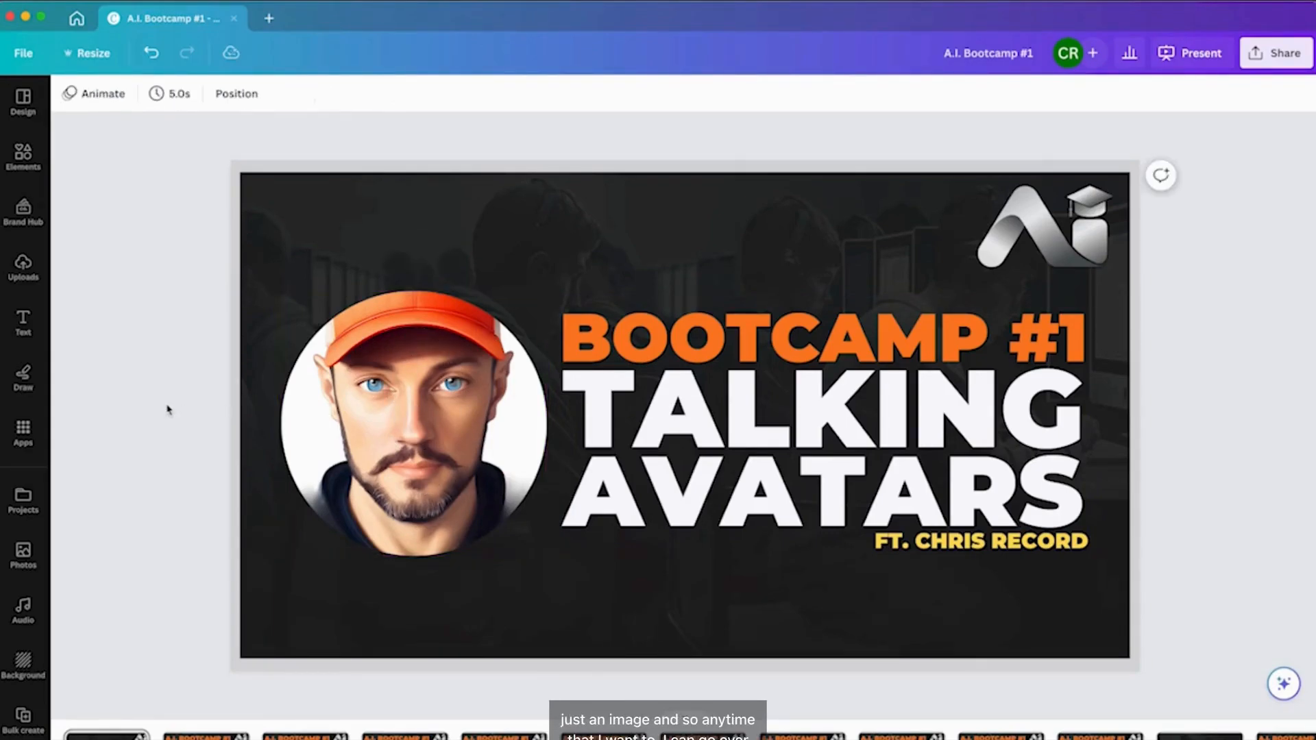
left_click(22, 267)
left_click(193, 216)
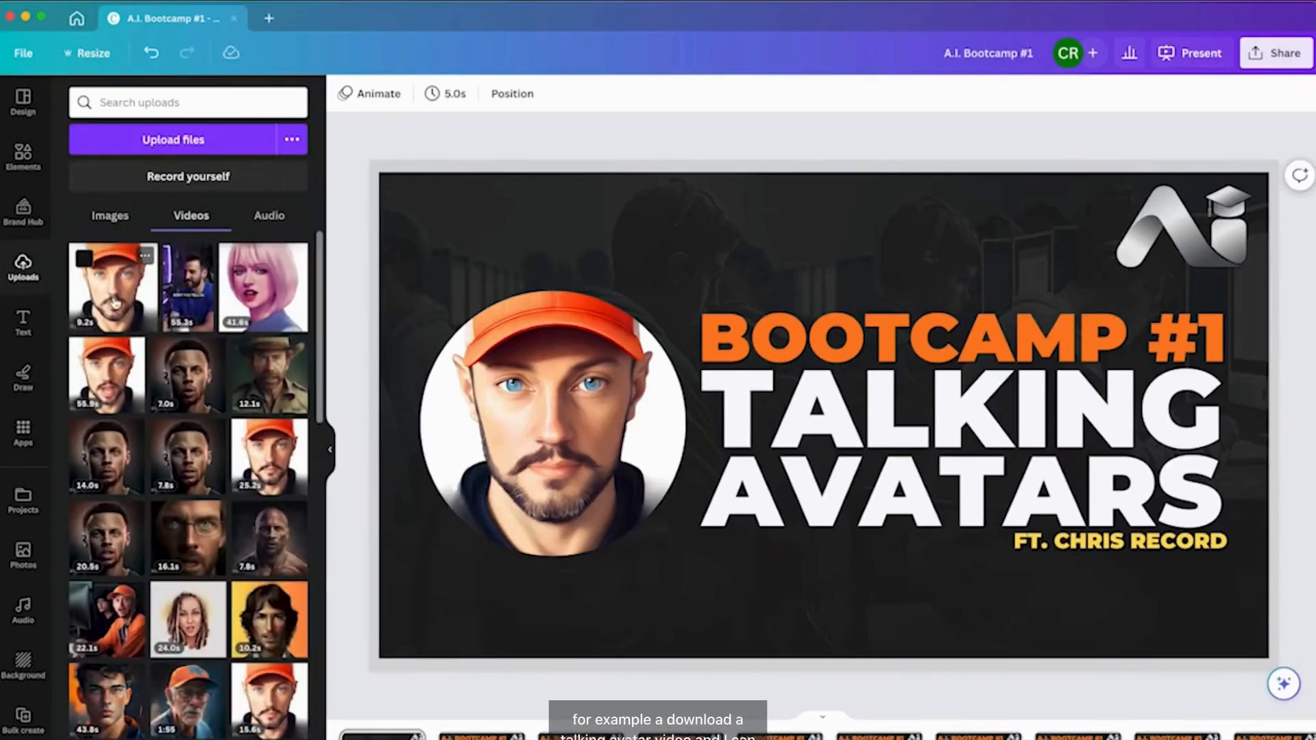
left_click_drag(112, 306, 499, 413)
left_click(554, 423)
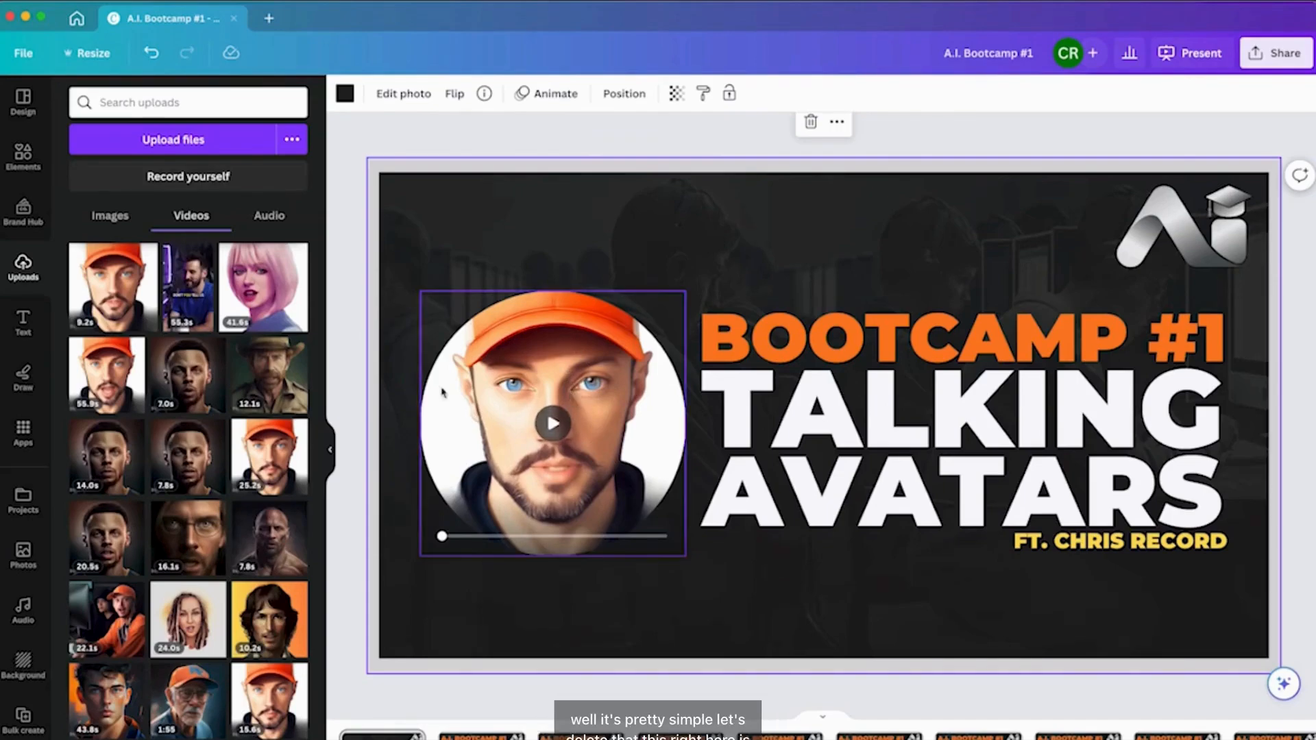
Remove the avatar video from the circular frame.
left_click(564, 419)
key("Delete")
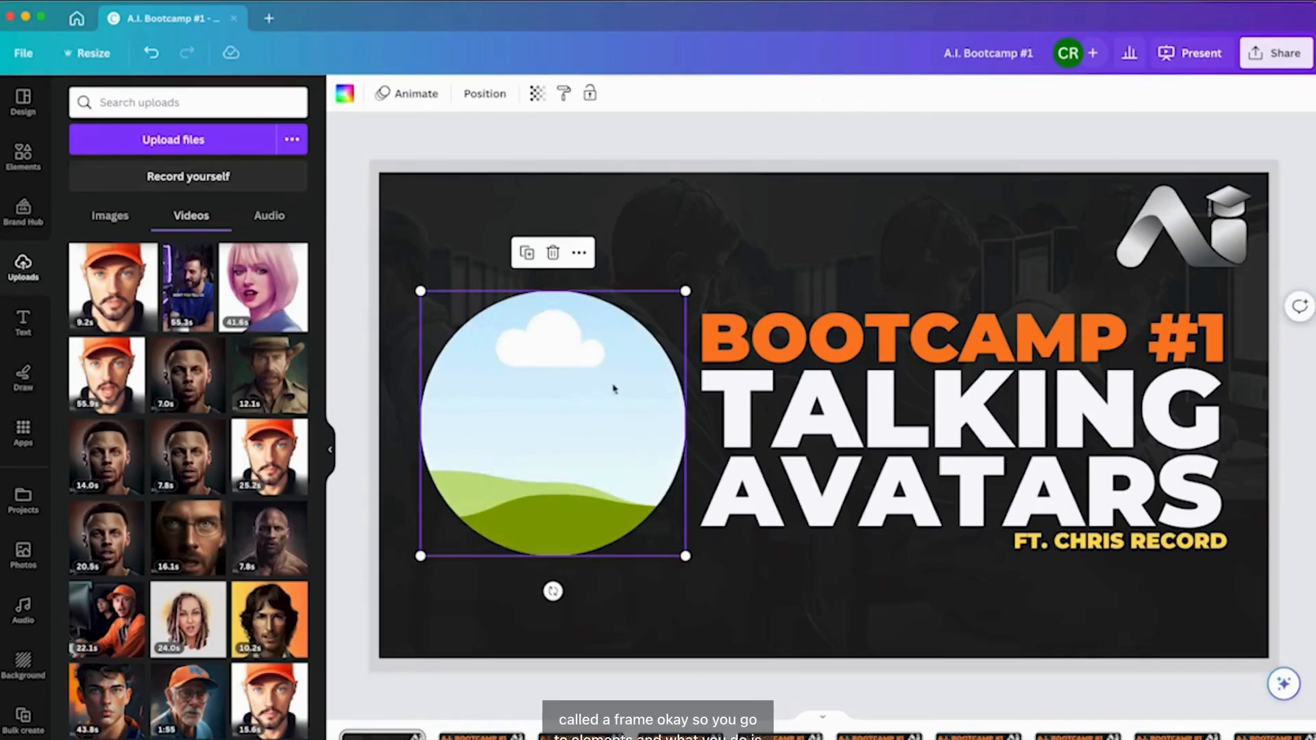
Search the elements for frame, view all frames, and add the rounded square frame to the slide.
left_click(23, 154)
left_click(162, 103)
type("frame")
key("Return")
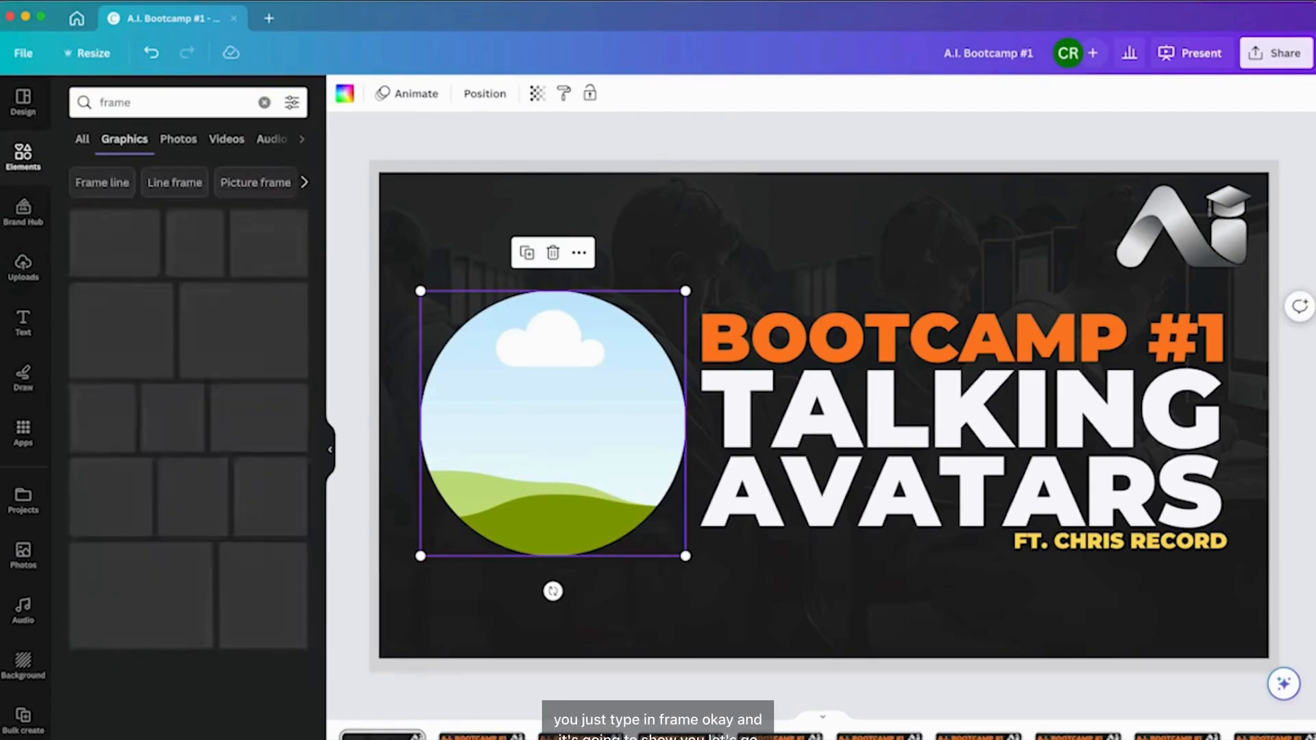
left_click(82, 140)
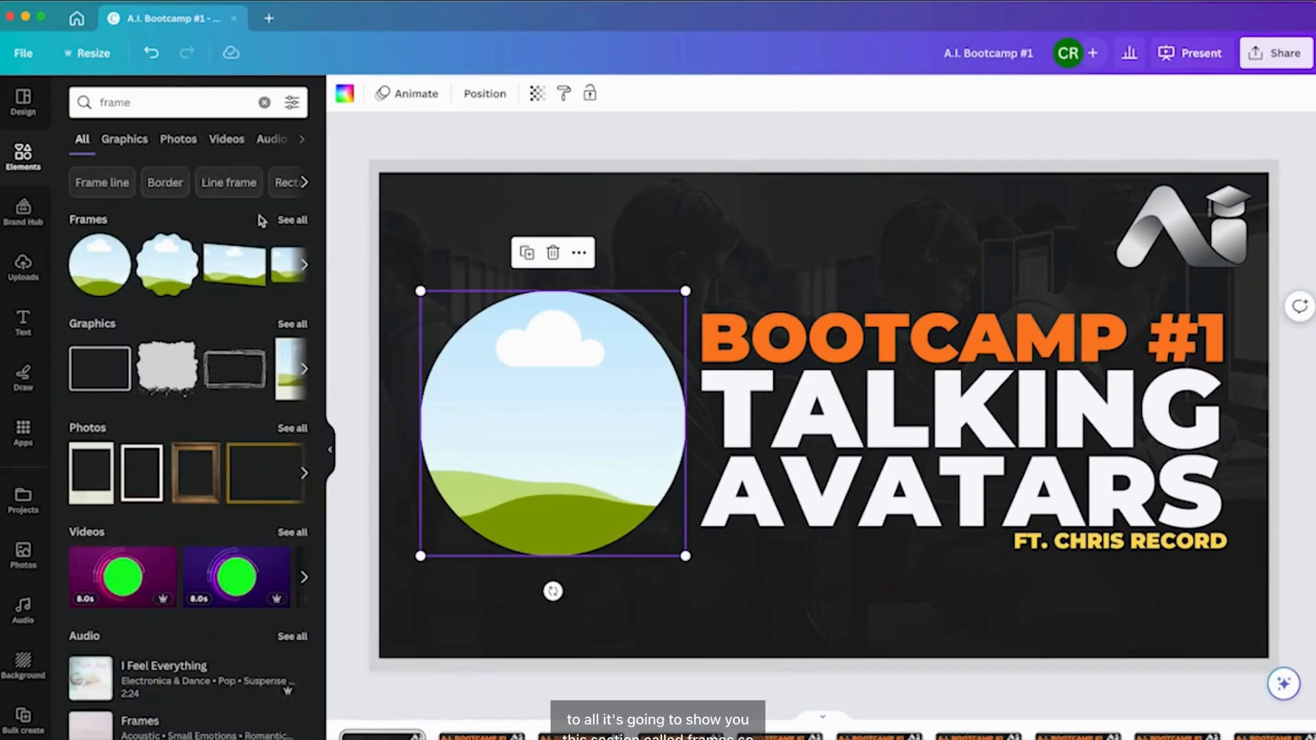
left_click(293, 220)
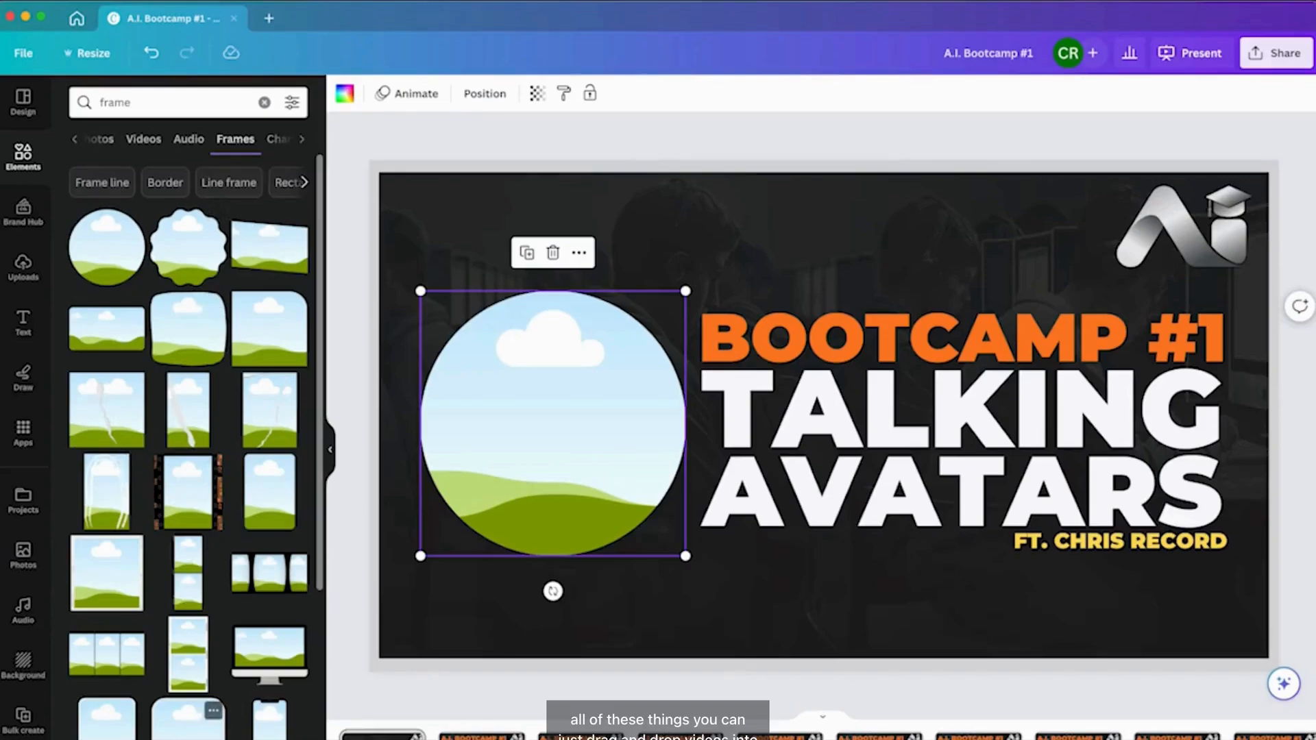
left_click(271, 302)
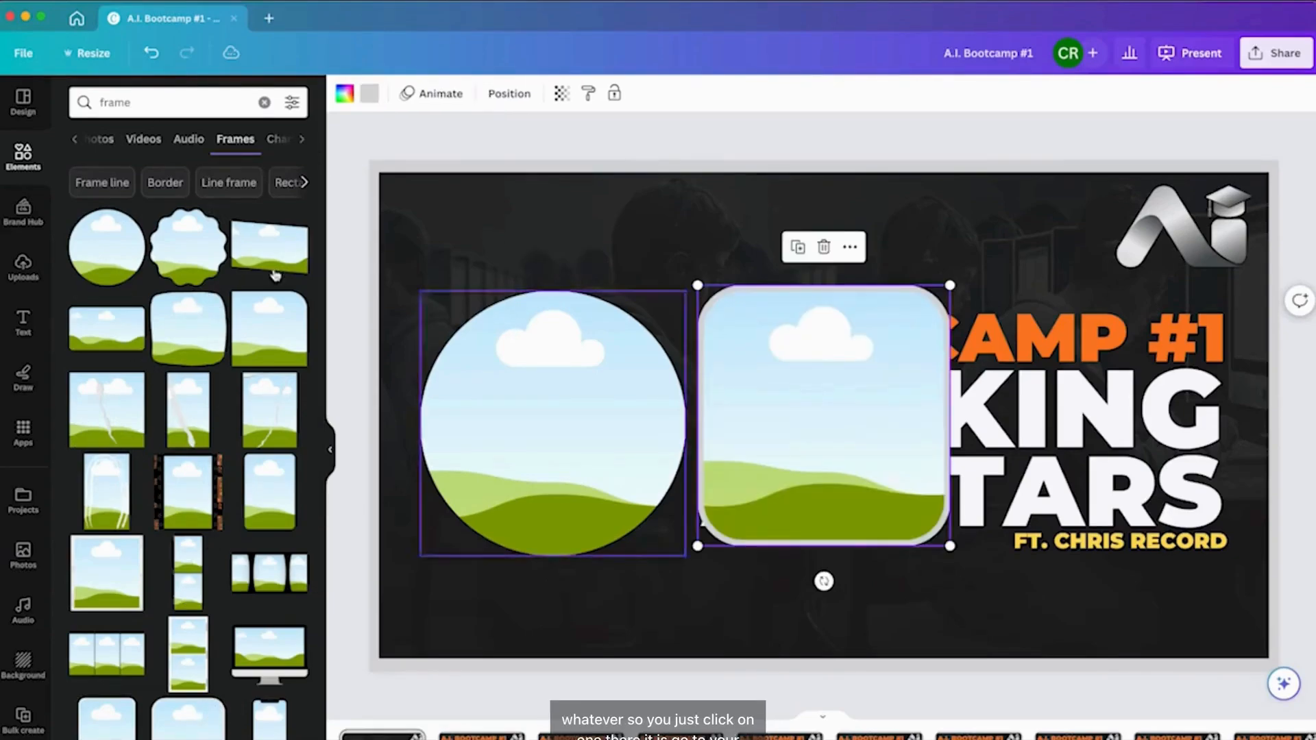
Drop the avatar video from uploads into the rounded square frame.
left_click(23, 267)
left_click_drag(106, 288, 839, 404)
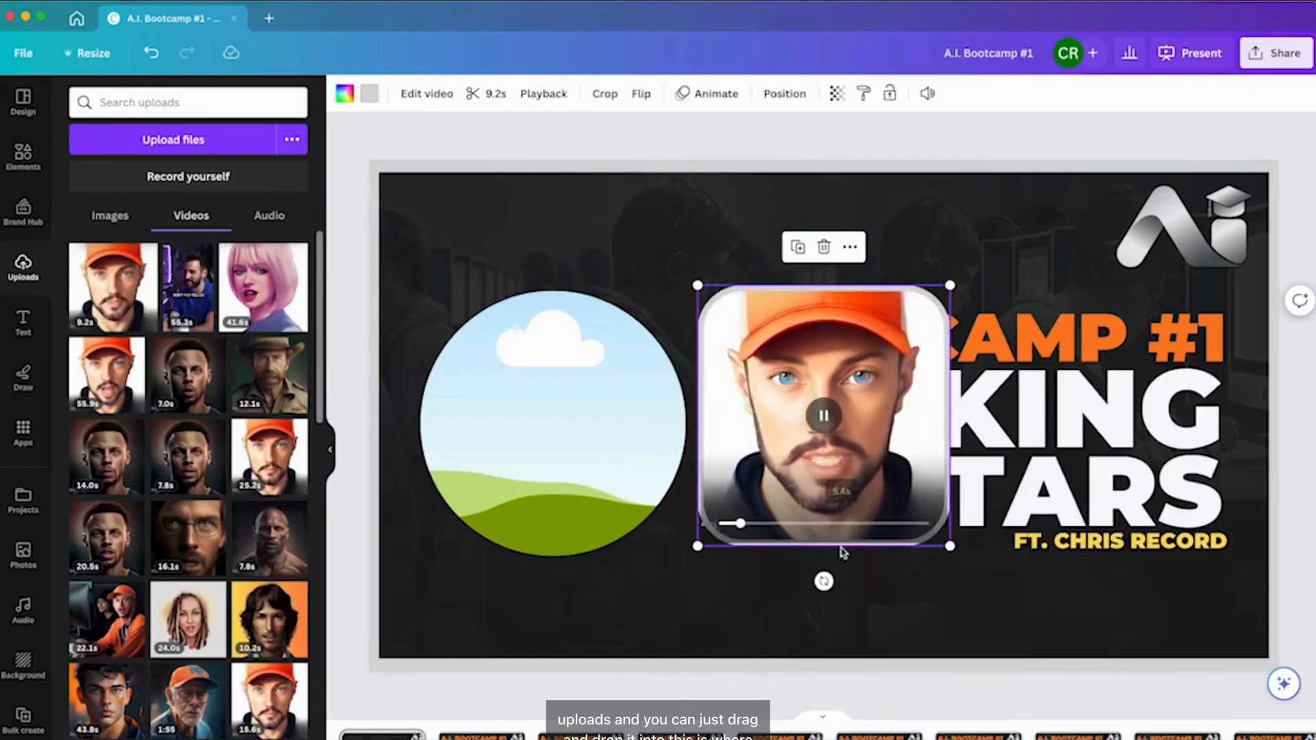
left_click(905, 611)
Delete the video and the rounded square frame from the slide.
left_click(860, 478)
key("Delete")
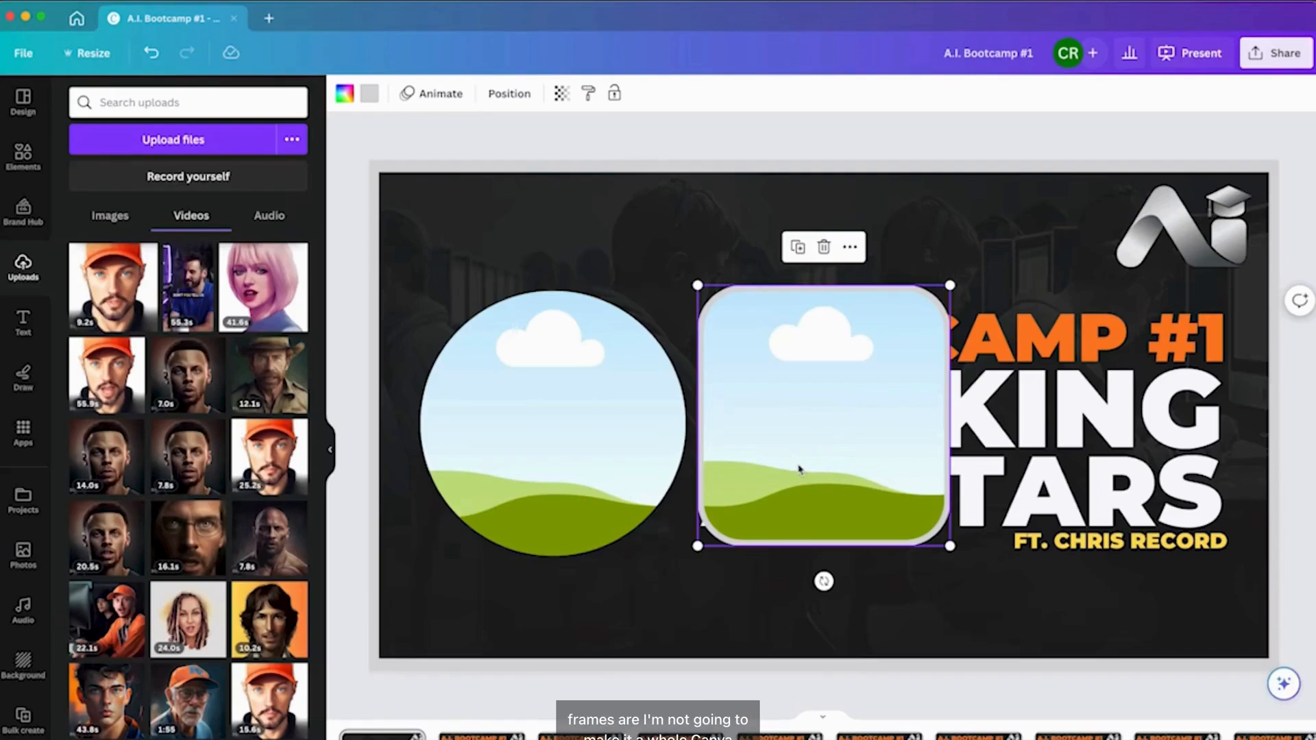
key("Delete")
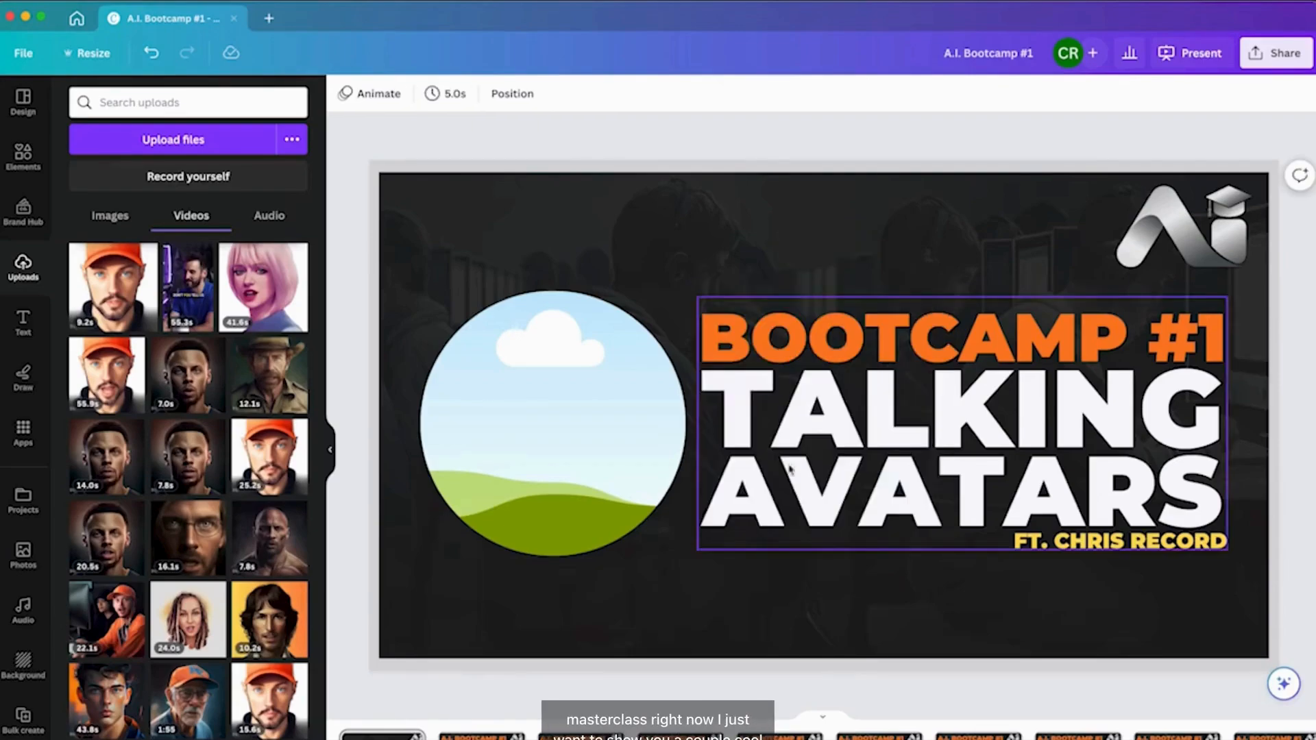
Undo the last three changes to the slide.
left_click(656, 596)
key("super+z")
key("super+z")
key("super+z")
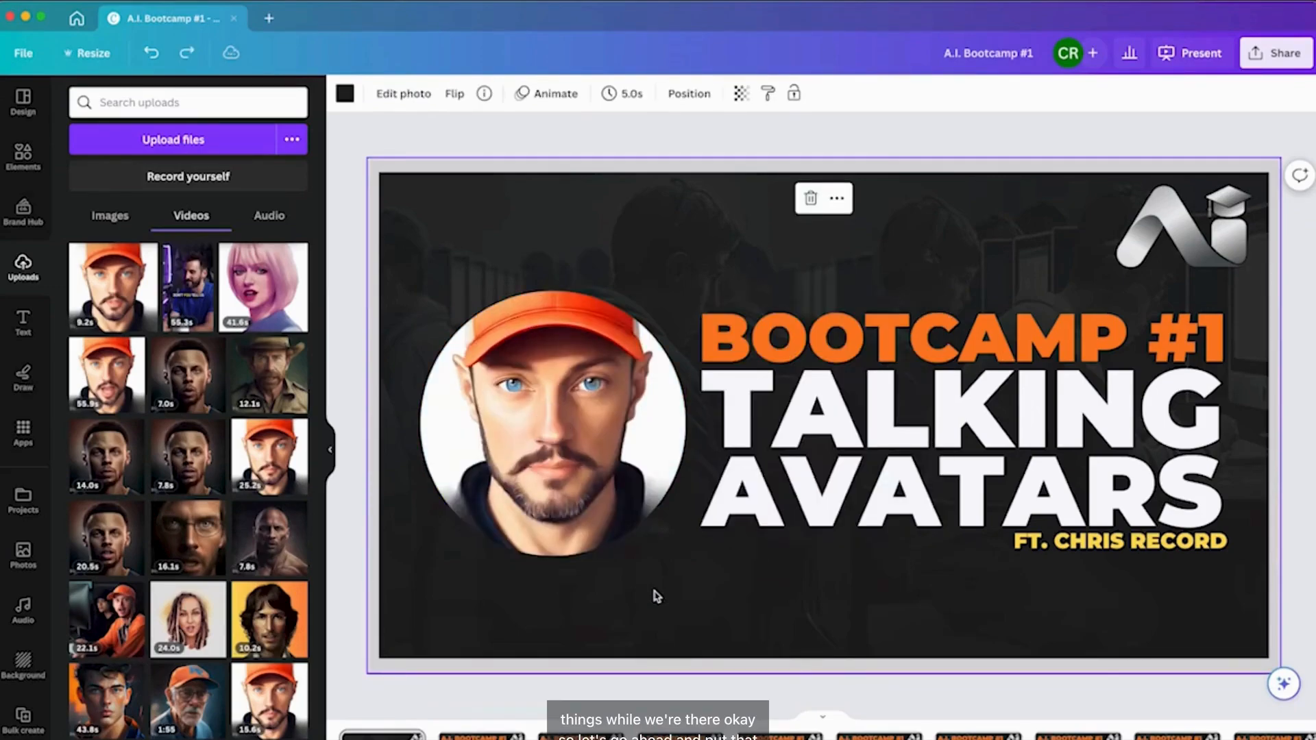
Create a new Instagram Post (Square) design in a new tab.
left_click(270, 24)
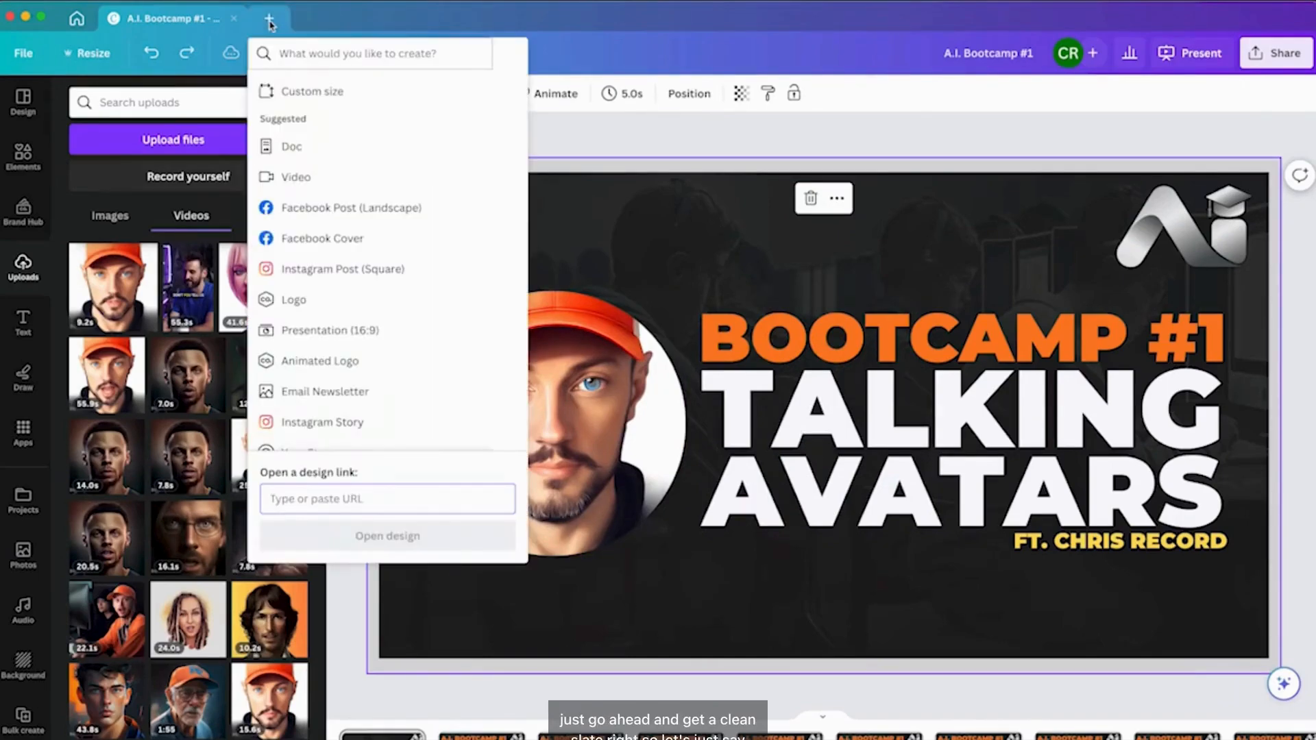
left_click(361, 269)
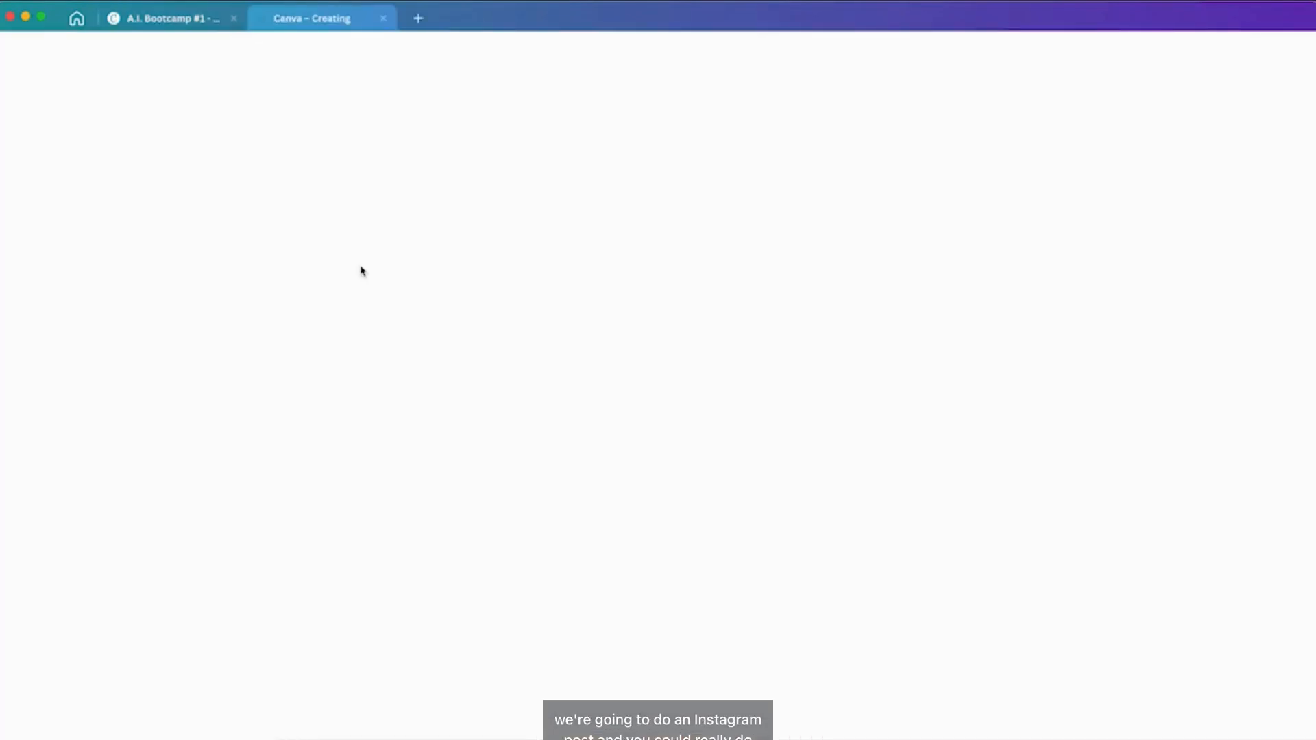
left_click(175, 19)
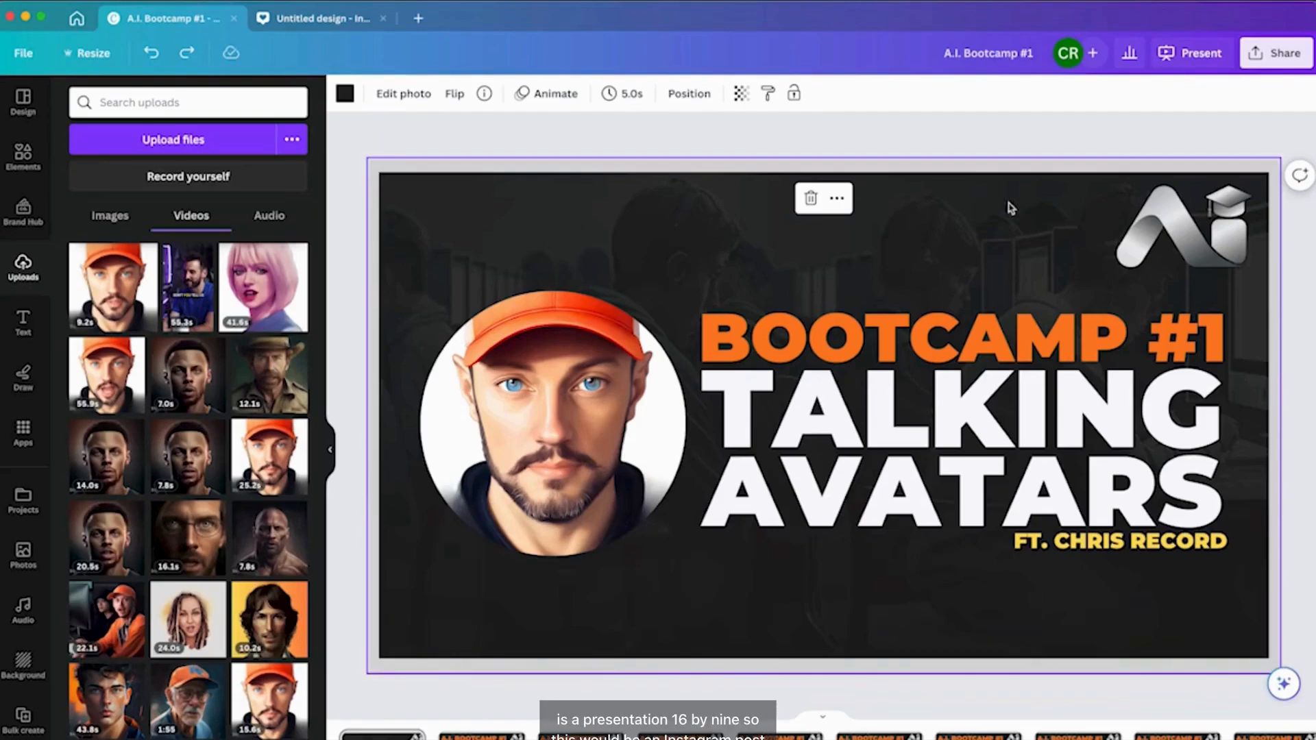
left_click(317, 8)
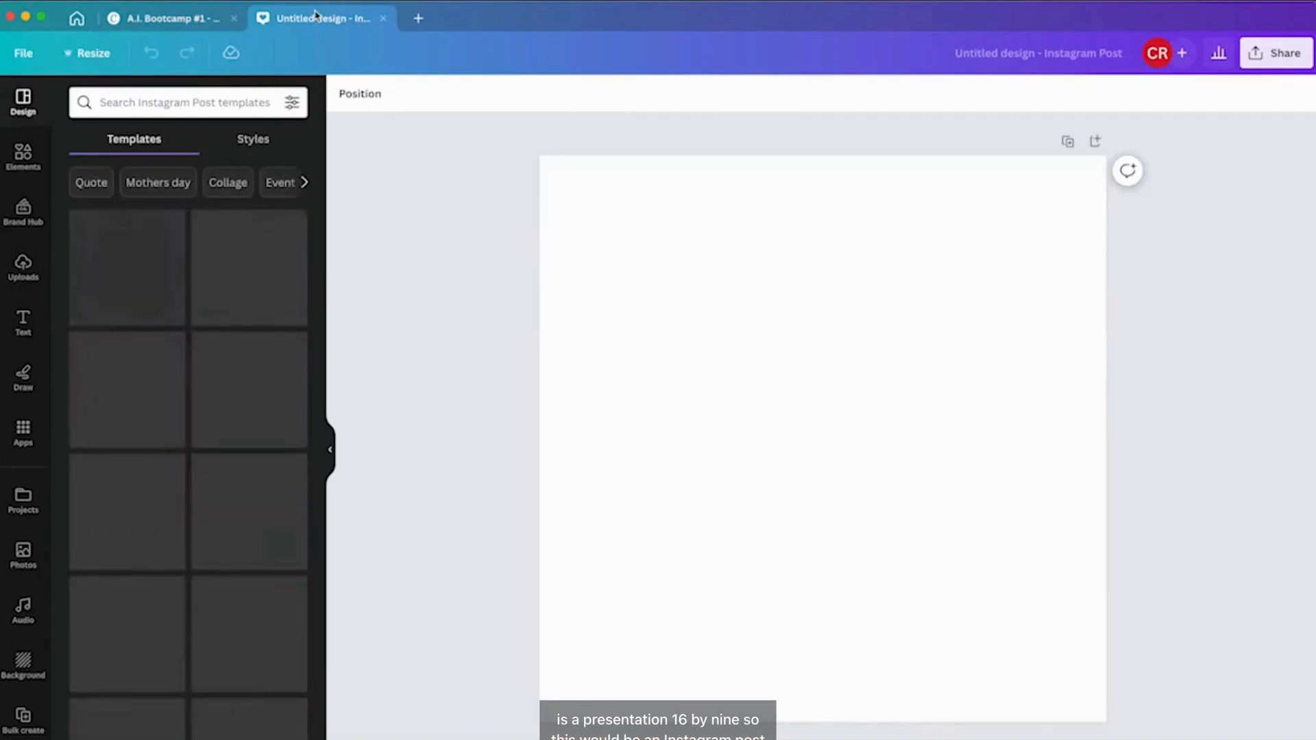
left_click(89, 54)
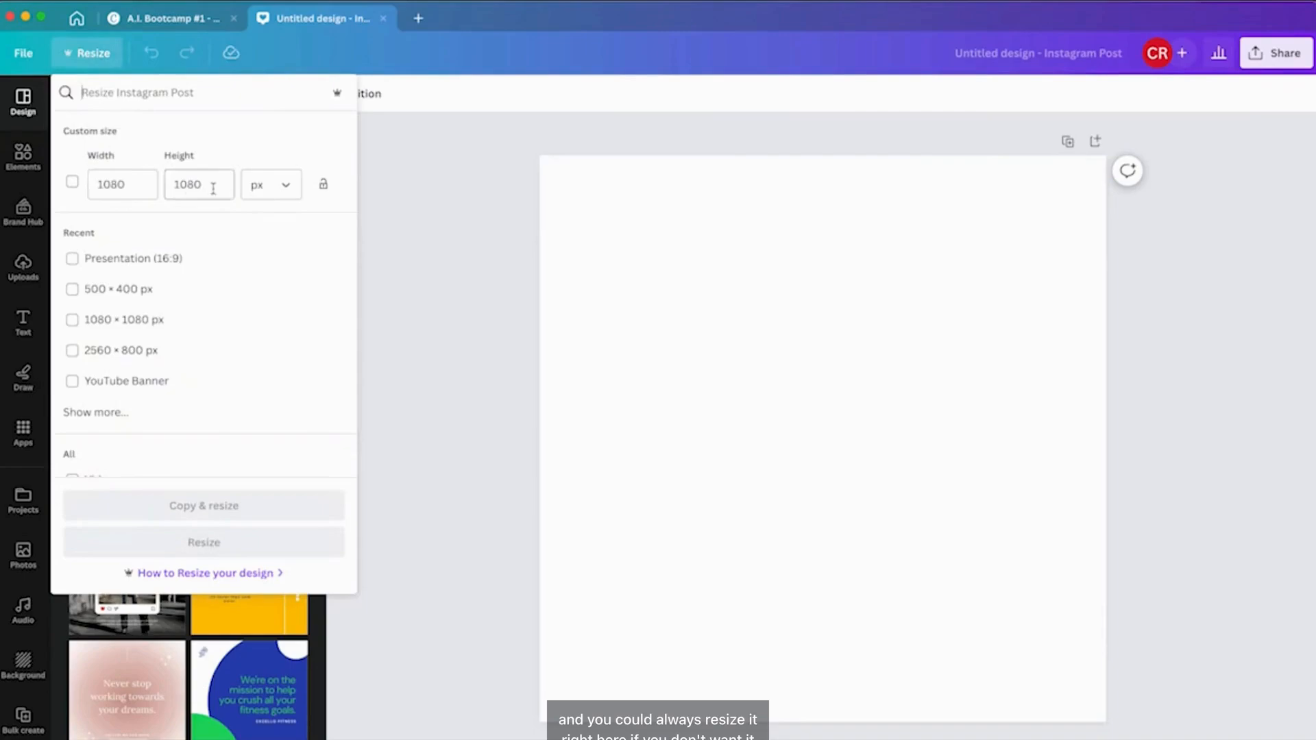
left_click(438, 387)
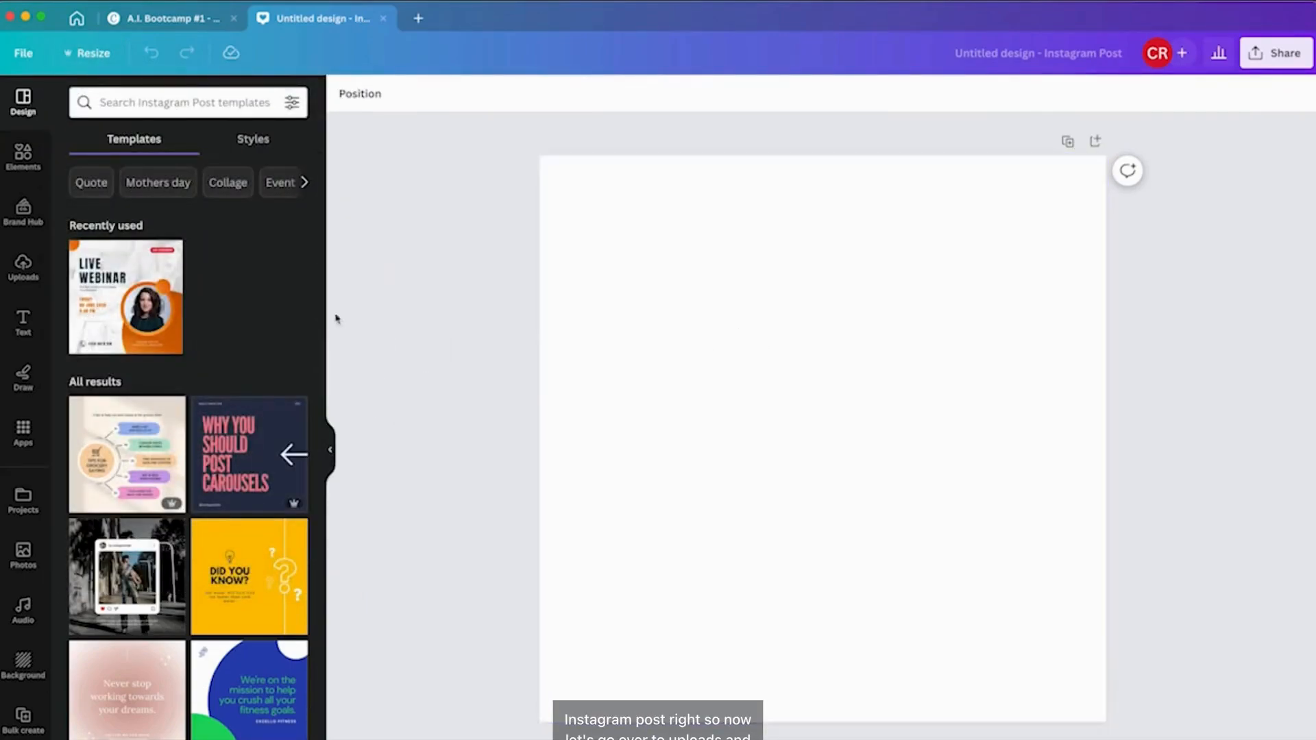
Upload the file audio voice hipster.mp4 from the Desktop, previewing it first.
left_click(23, 265)
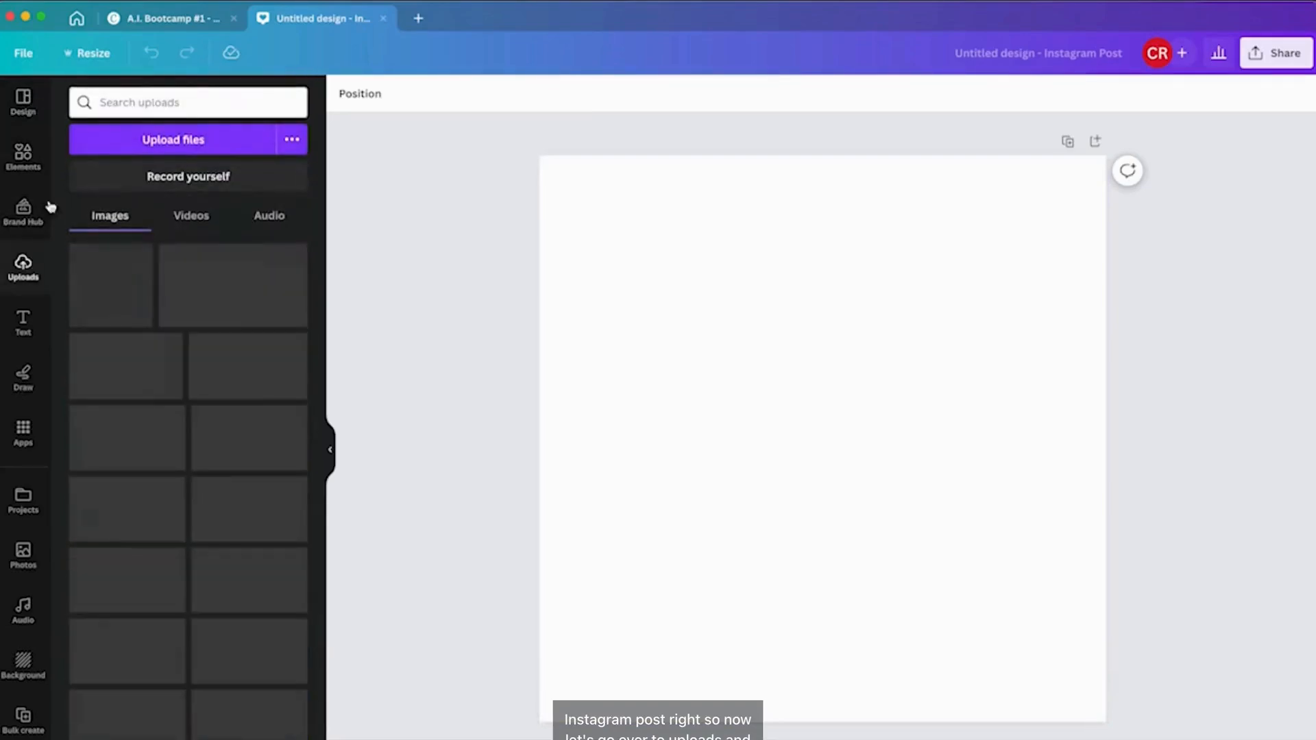
left_click(163, 142)
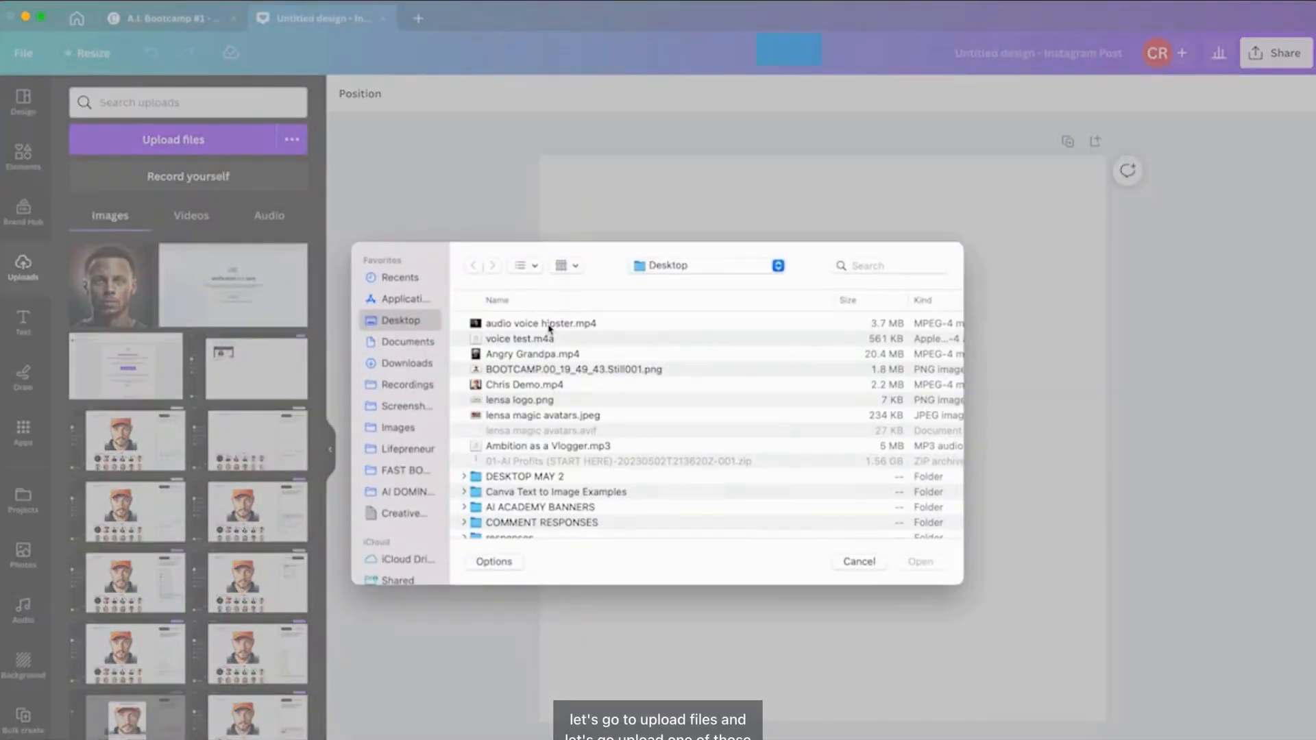
left_click(549, 324)
key("space")
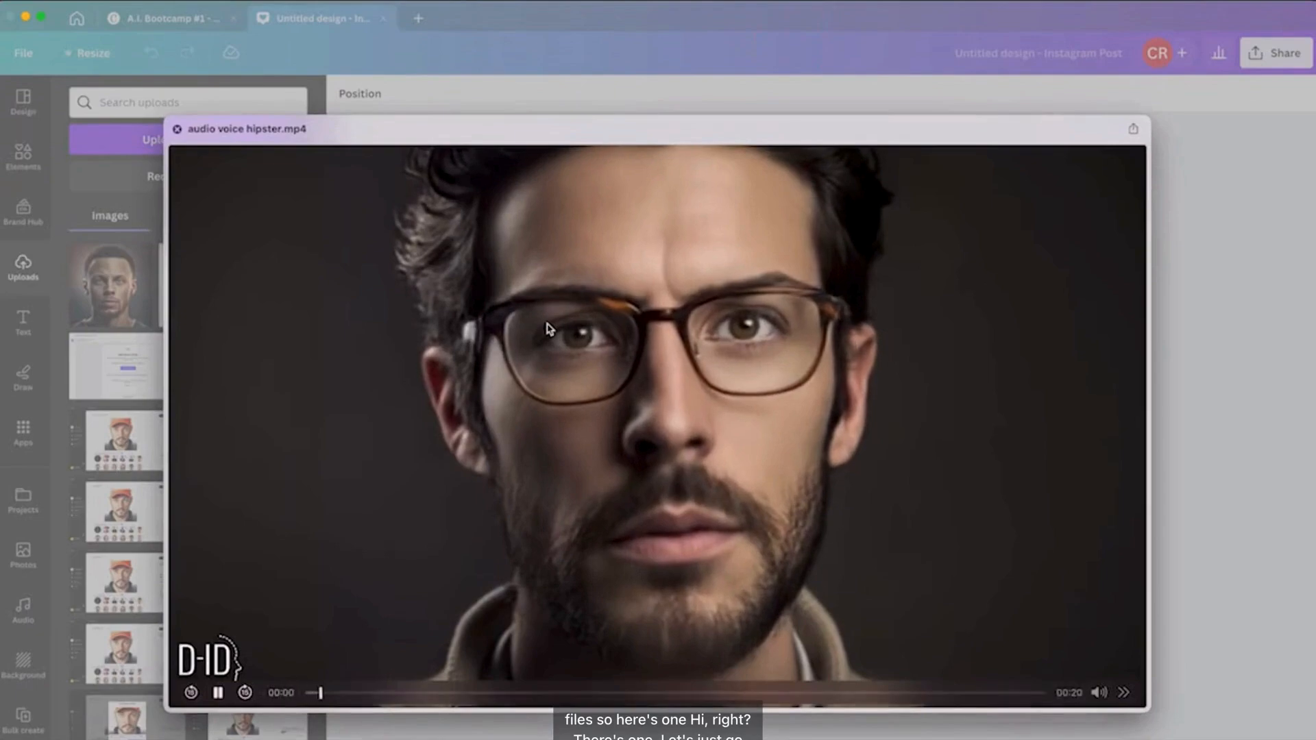
key("space")
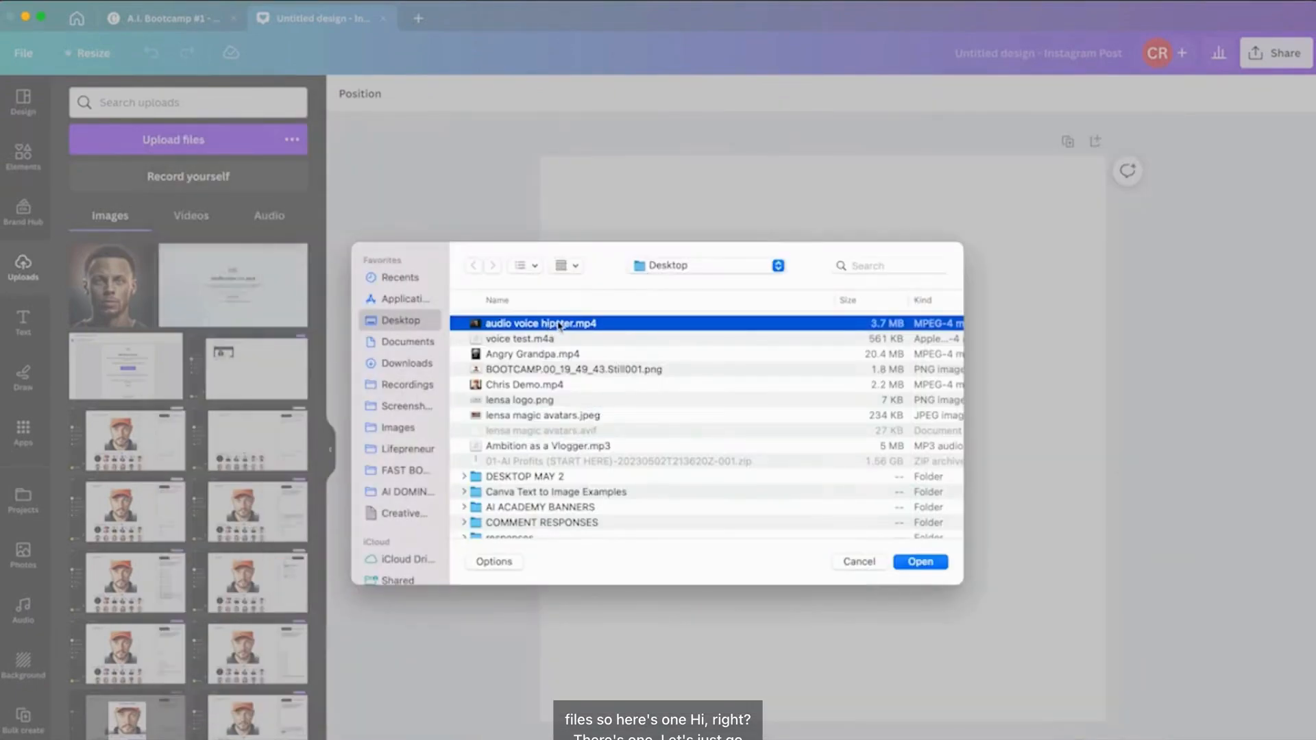
left_click(918, 562)
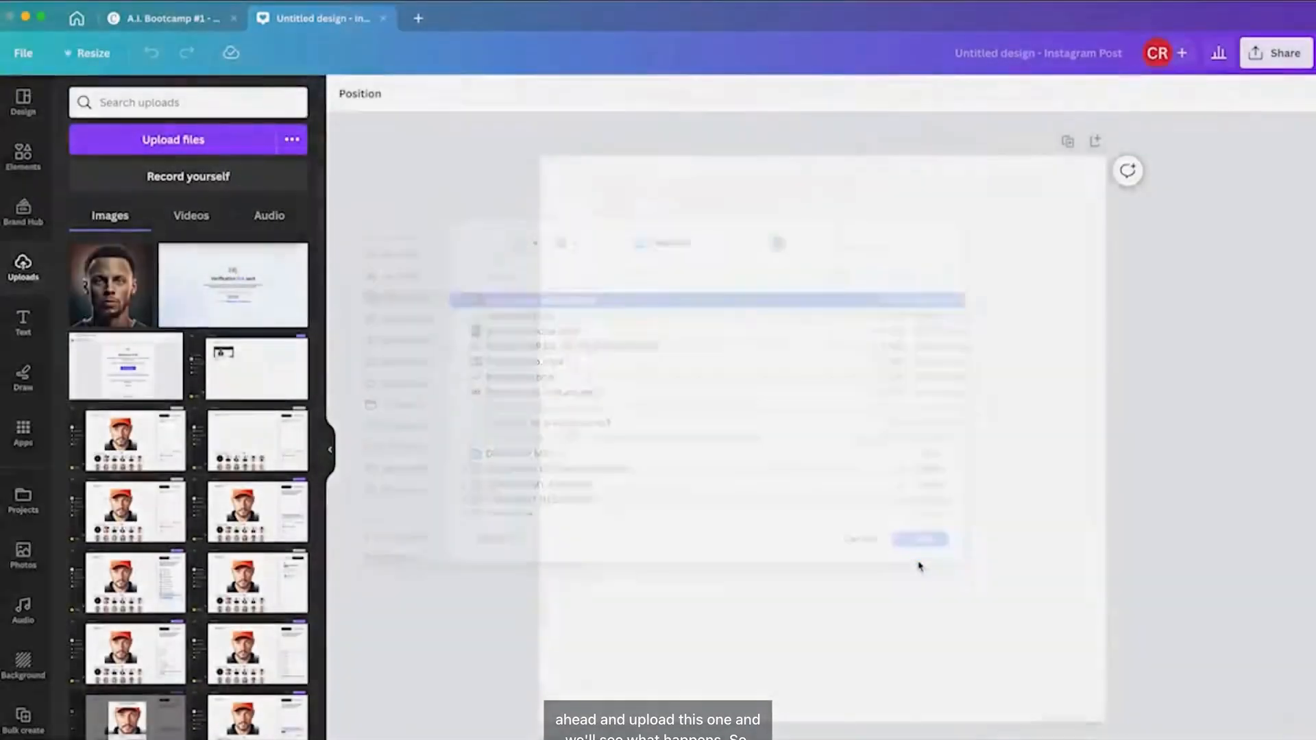
Add the uploaded hipster video to the page and delete it again.
left_click(191, 217)
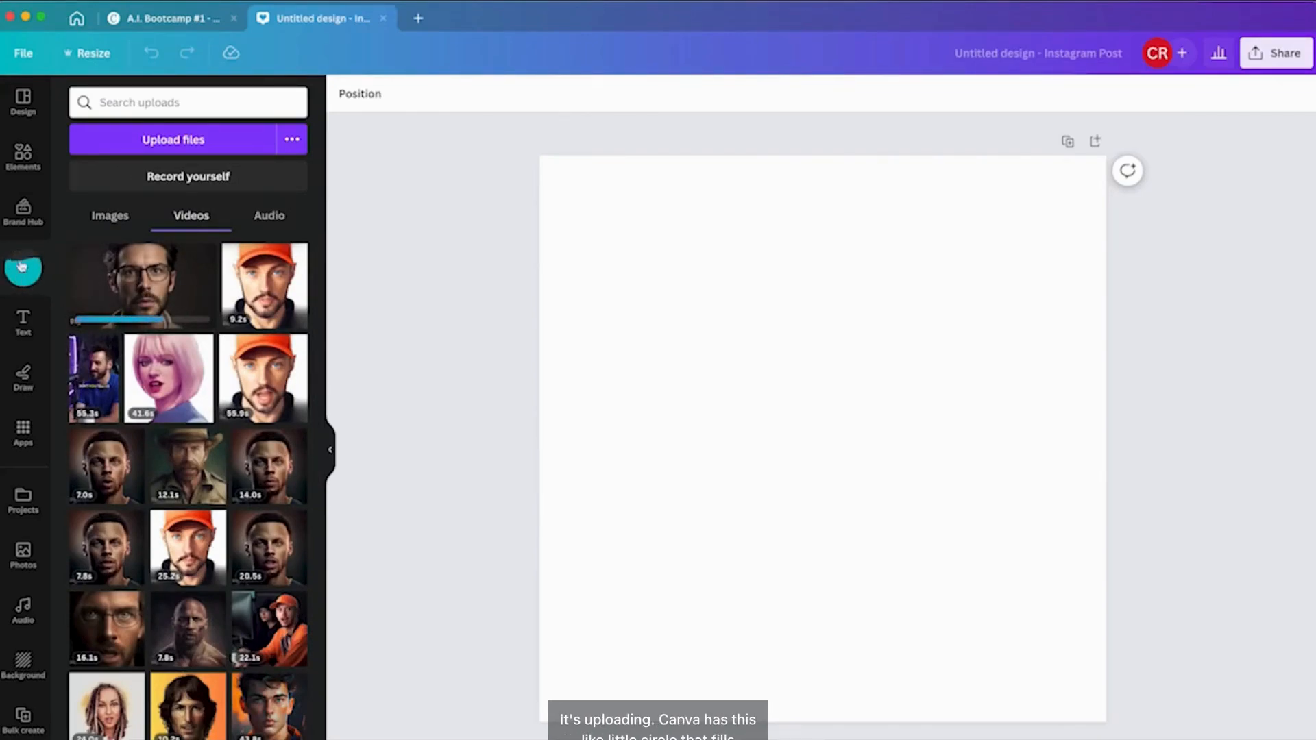
left_click(146, 298)
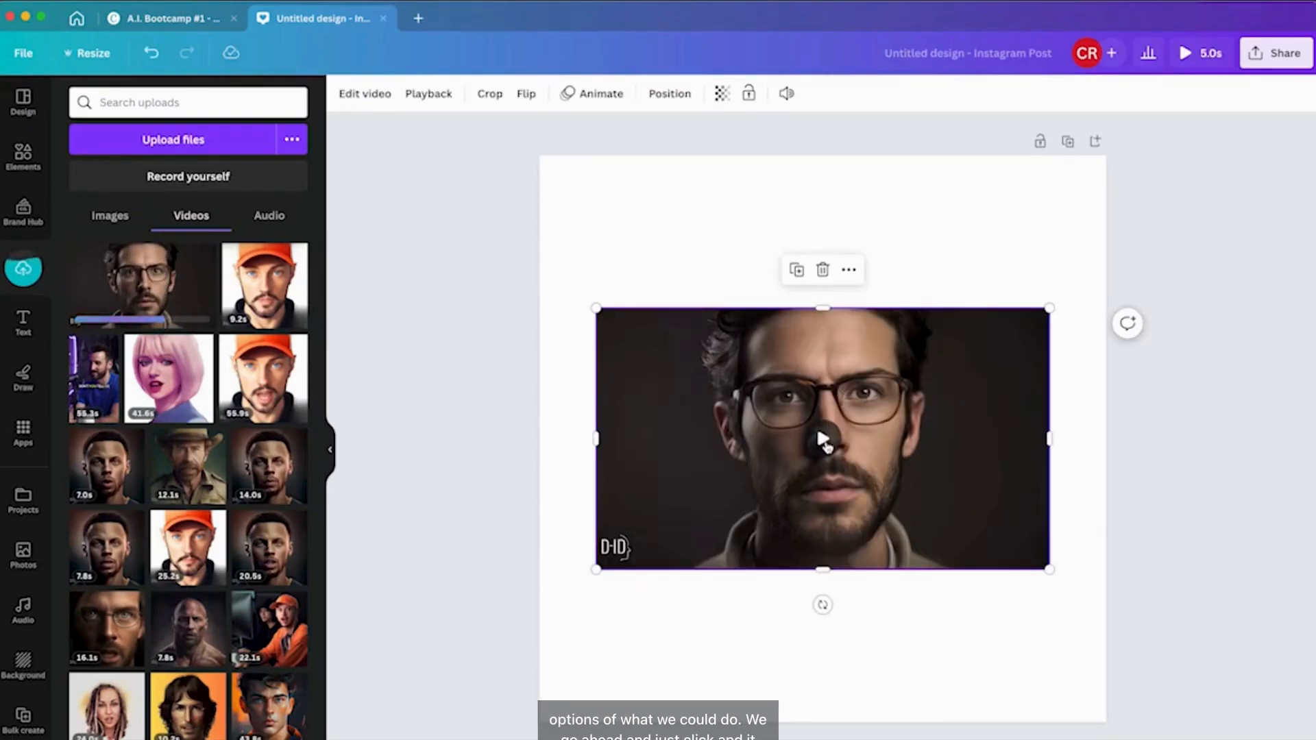
key("Delete")
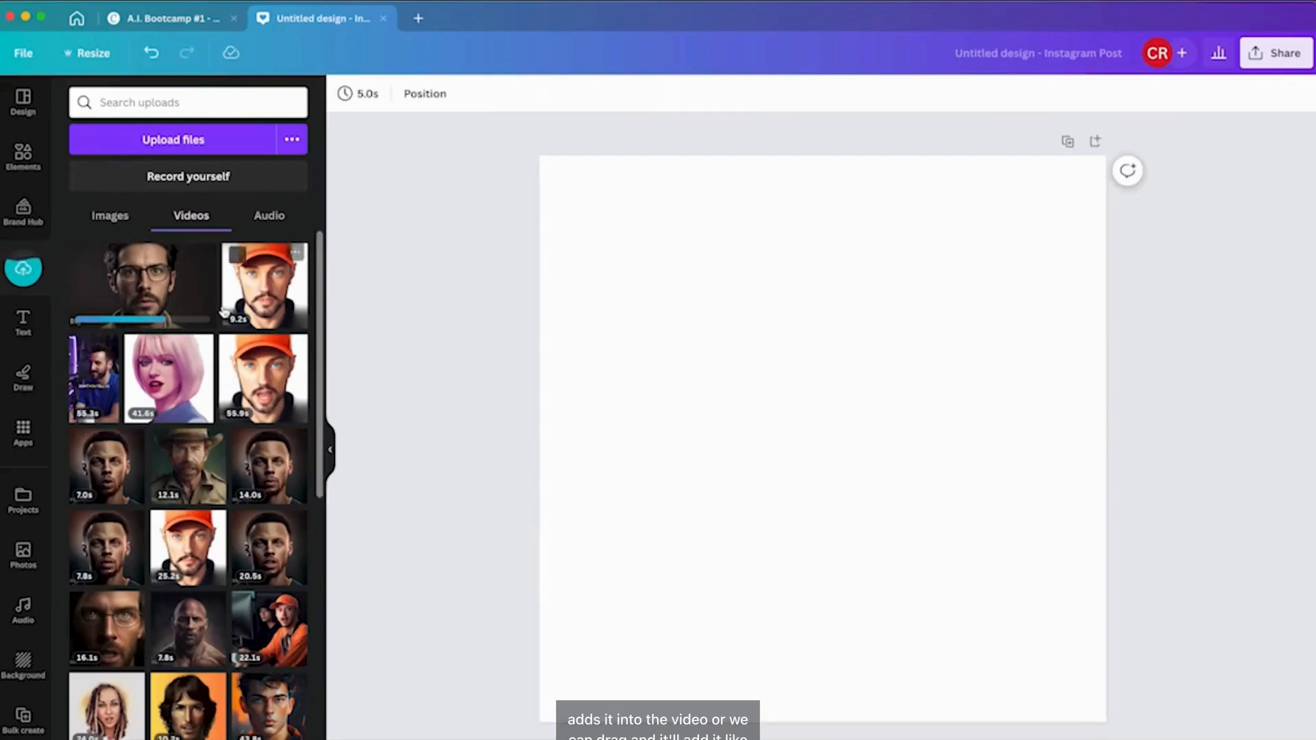
Drag the hipster video onto the page so it fills the whole page, and play it.
left_click_drag(144, 288, 553, 324)
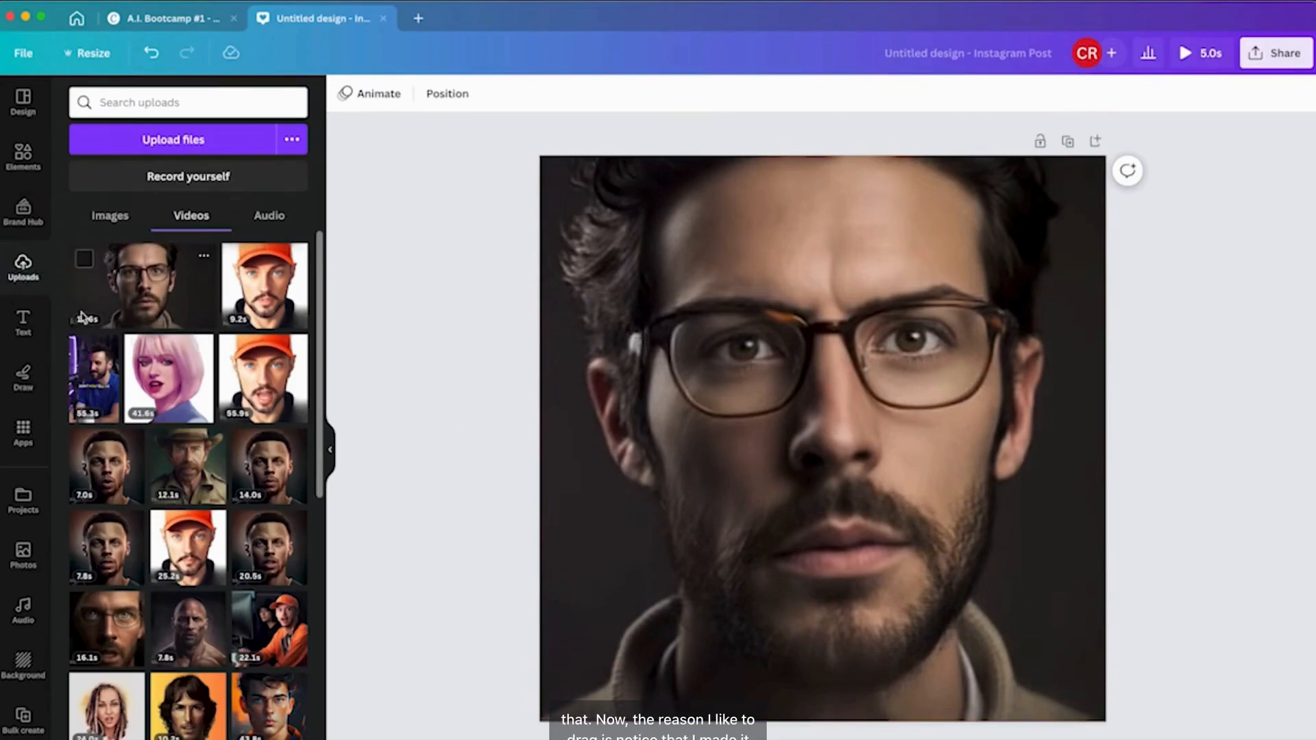
left_click(146, 295)
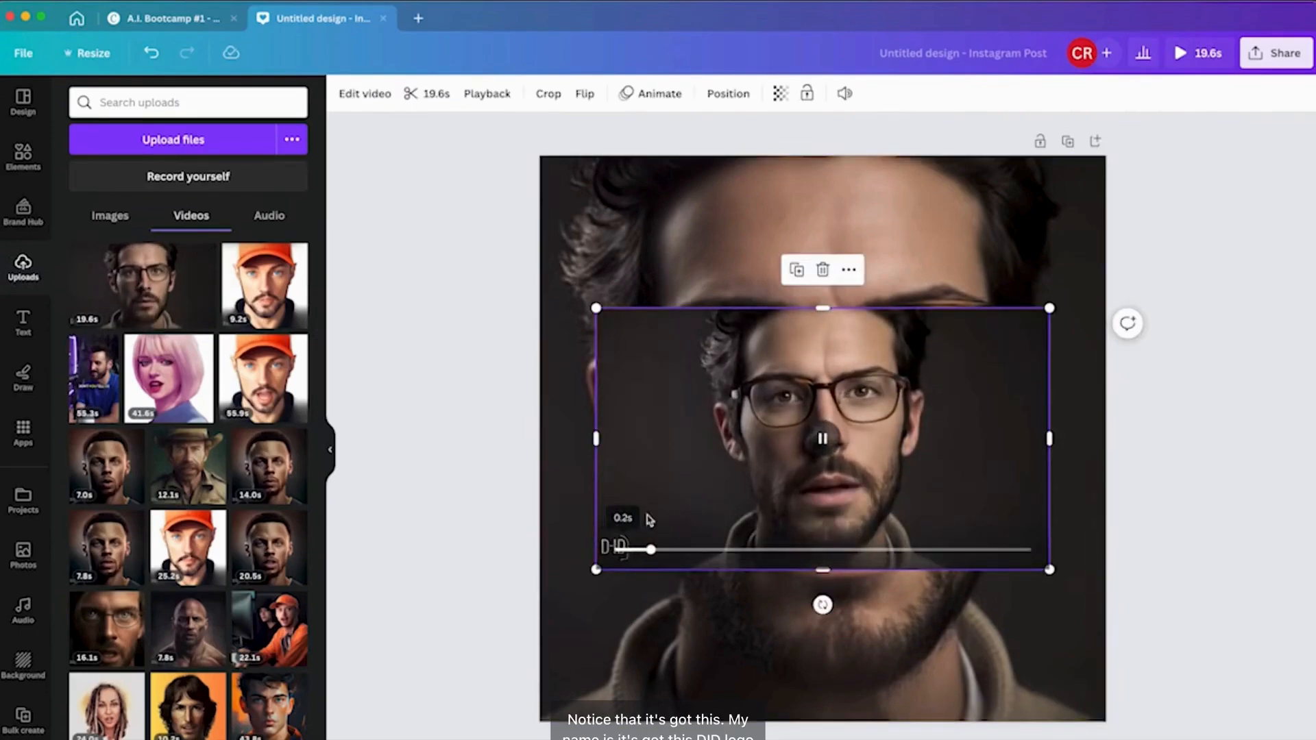
left_click(822, 440)
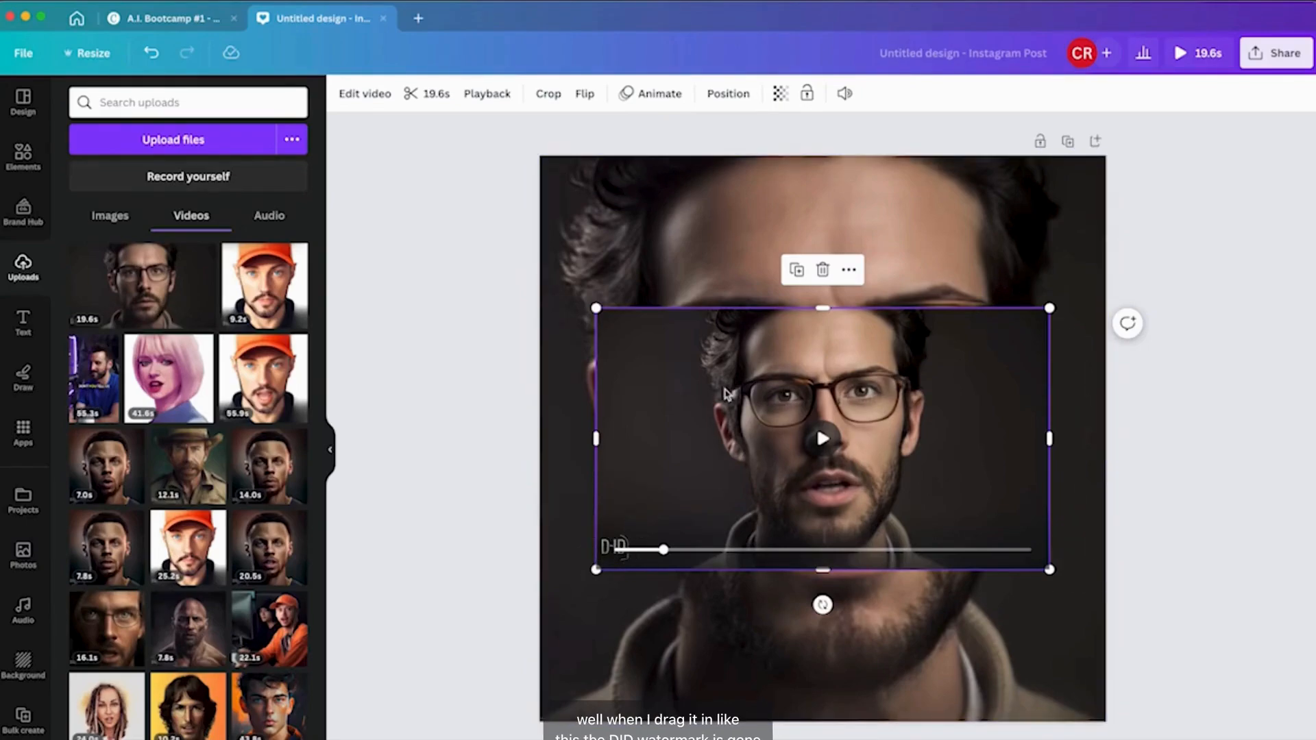
key("Delete")
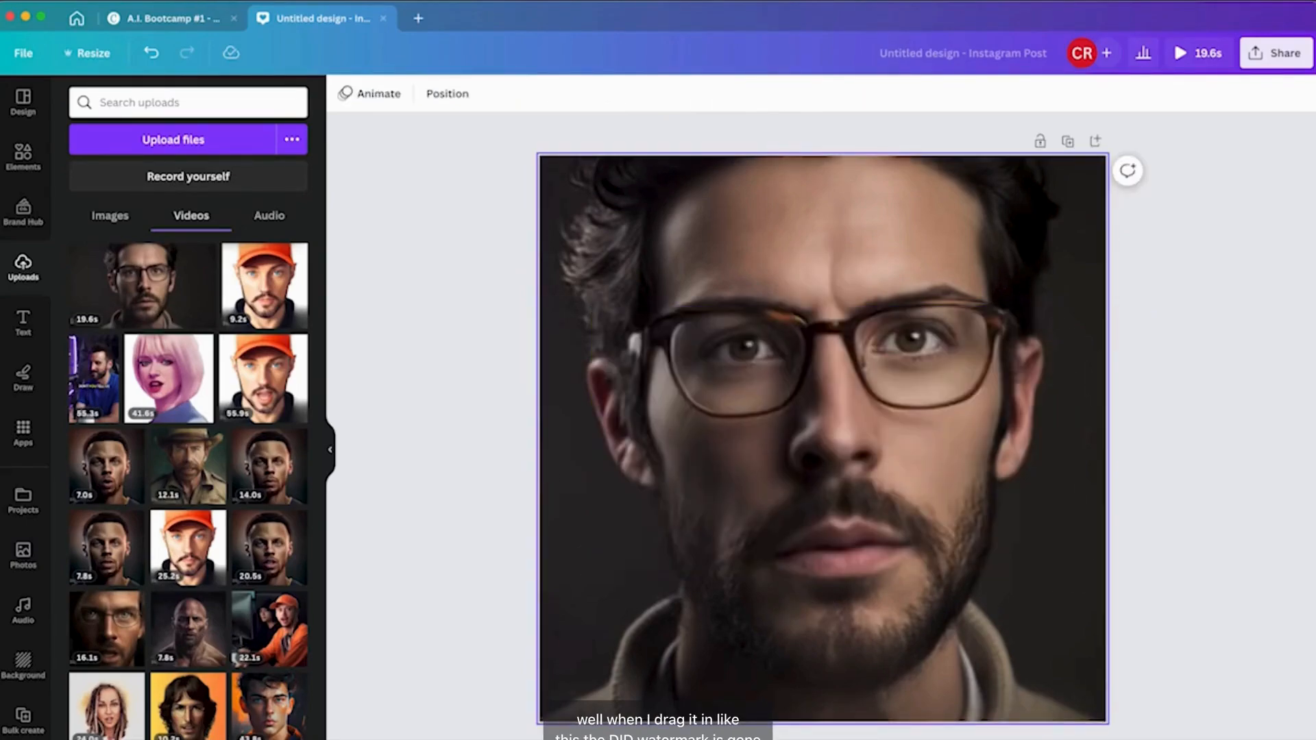
left_click(889, 479)
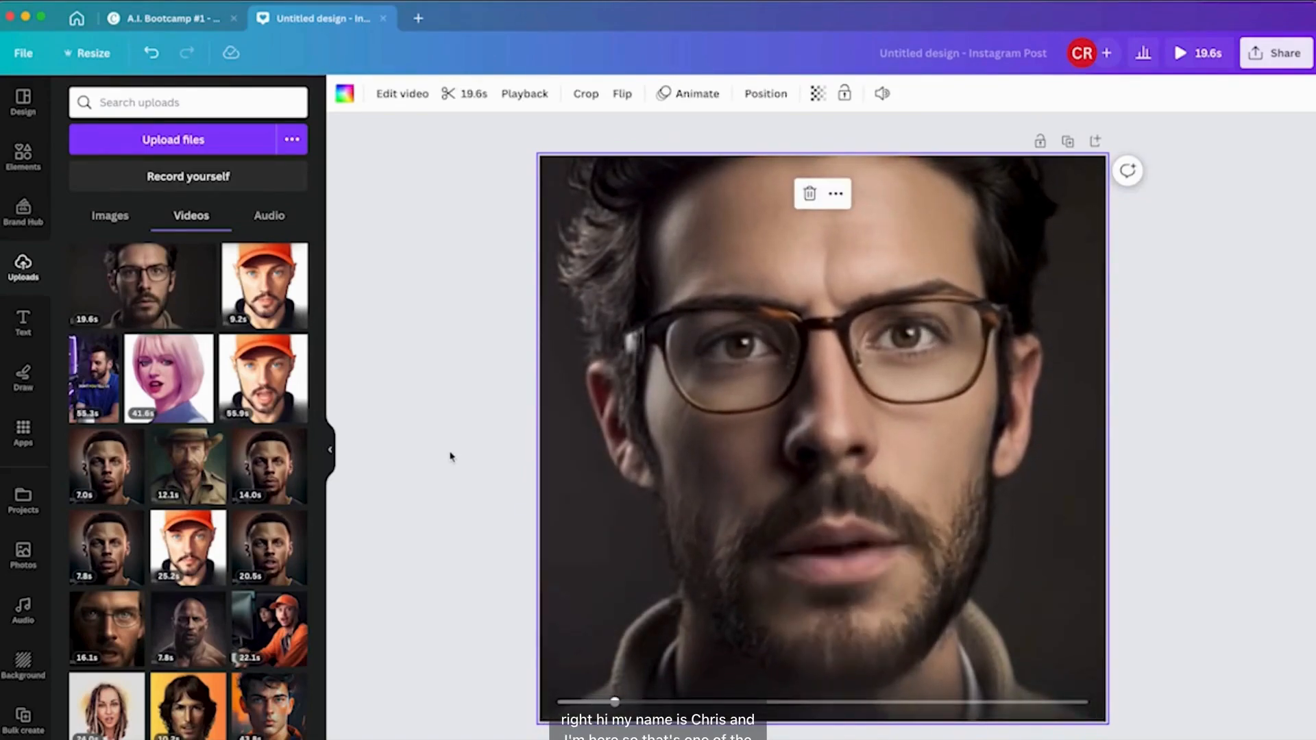
left_click(824, 439)
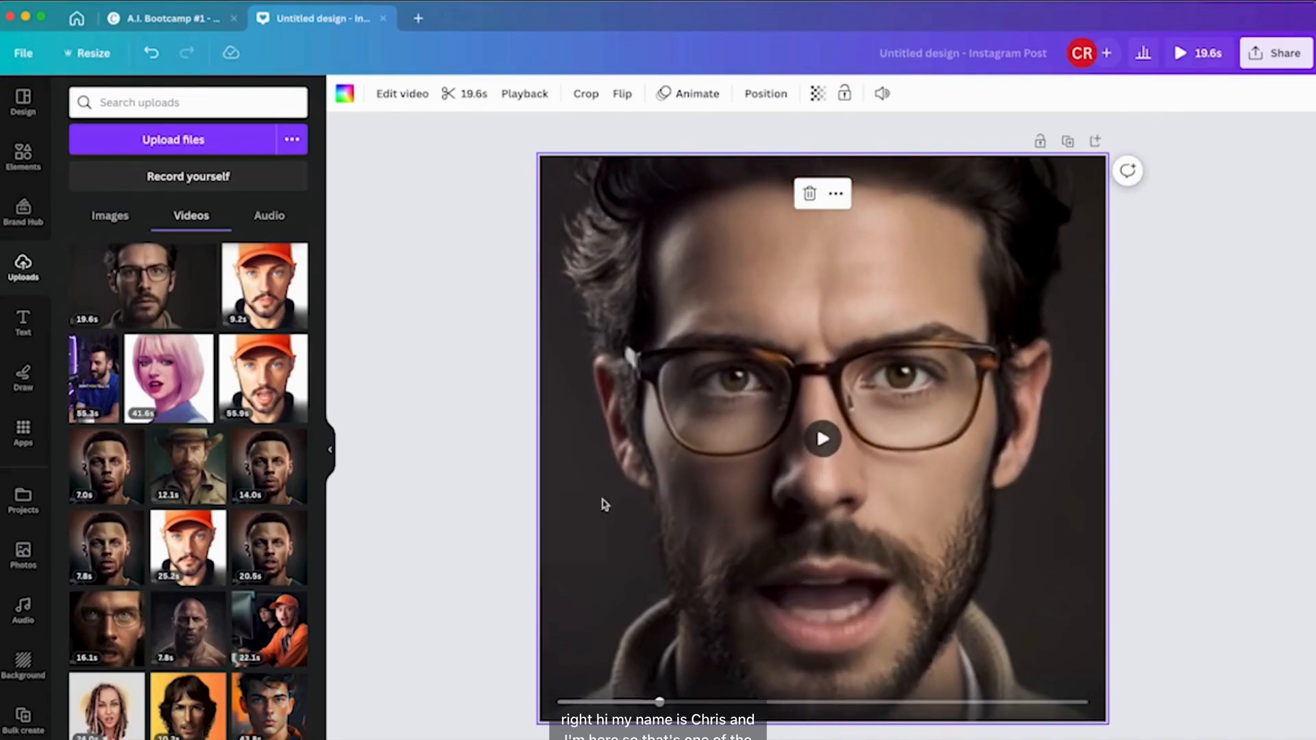
In the Bootcamp design, duplicate the slide and delete the text, logo and avatar from the copy.
left_click(157, 21)
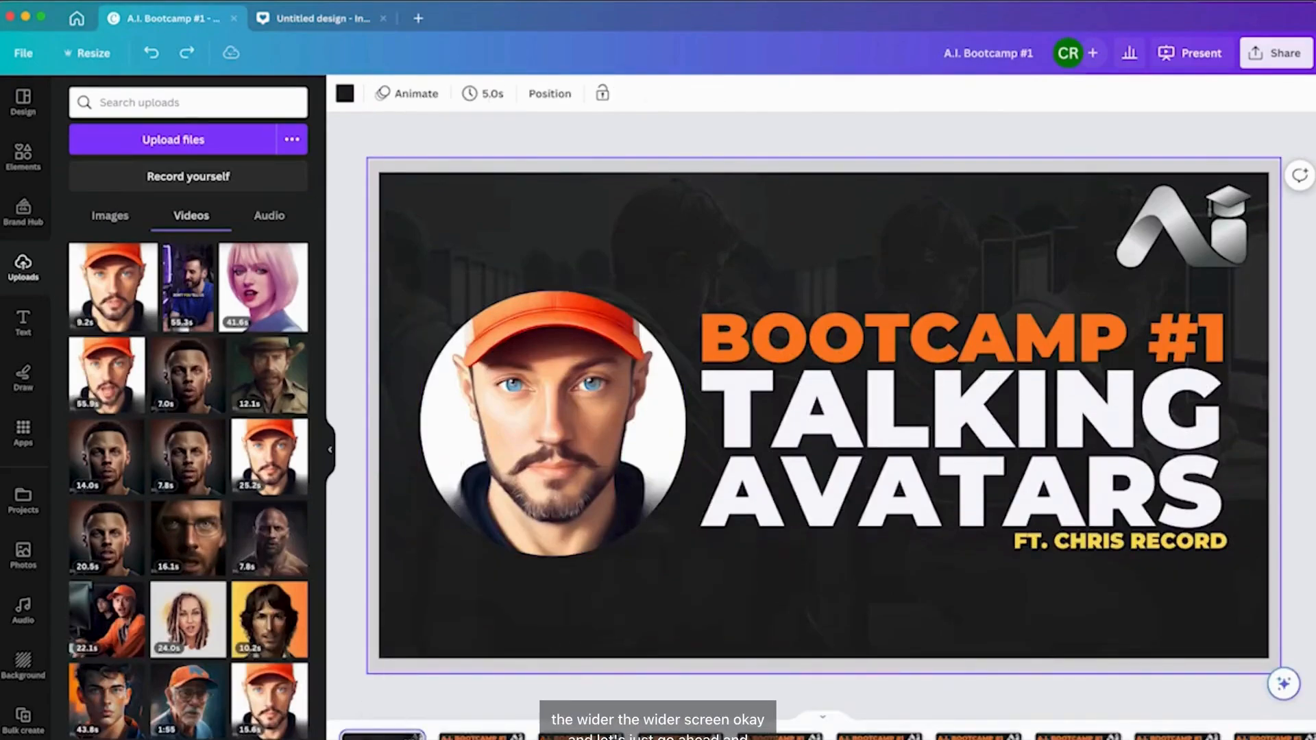
key("super+d")
left_click_drag(472, 705, 1223, 206)
key("Delete")
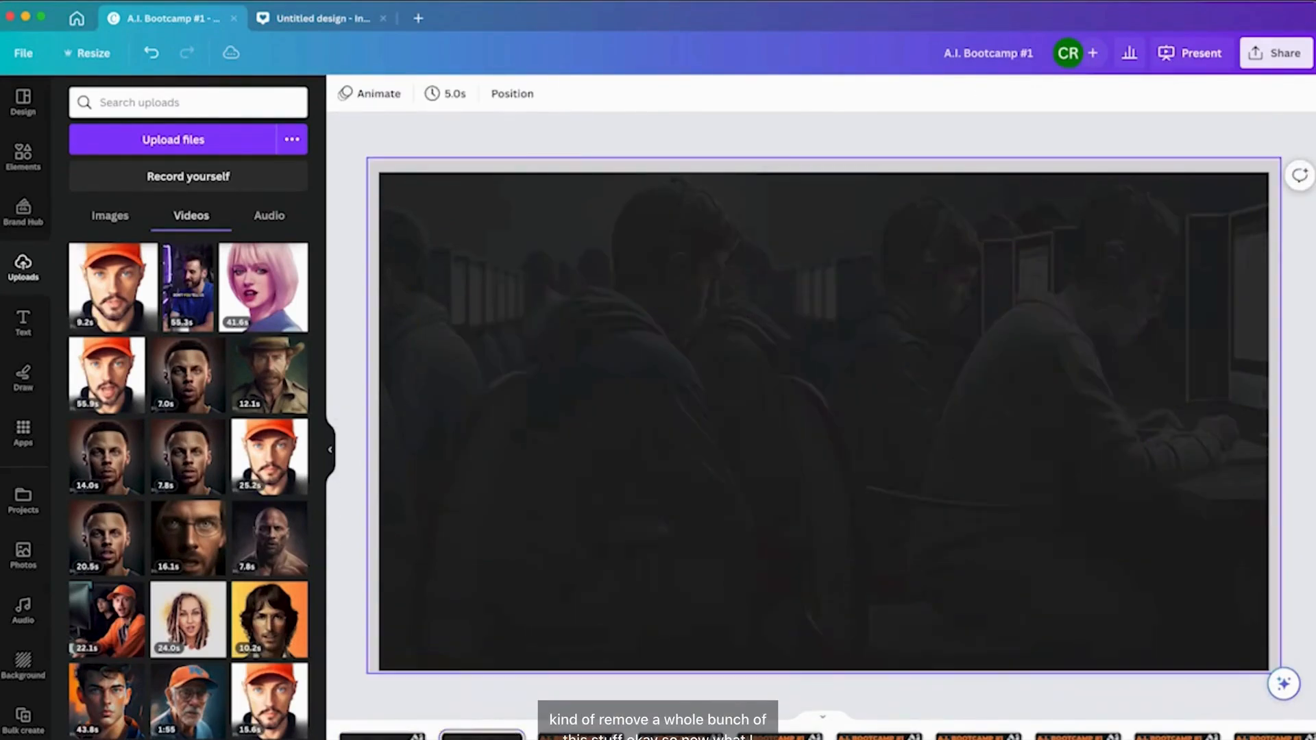
Add the bearded avatar video from the uploaded videos to the slide, play it, and delete it again.
left_click(108, 218)
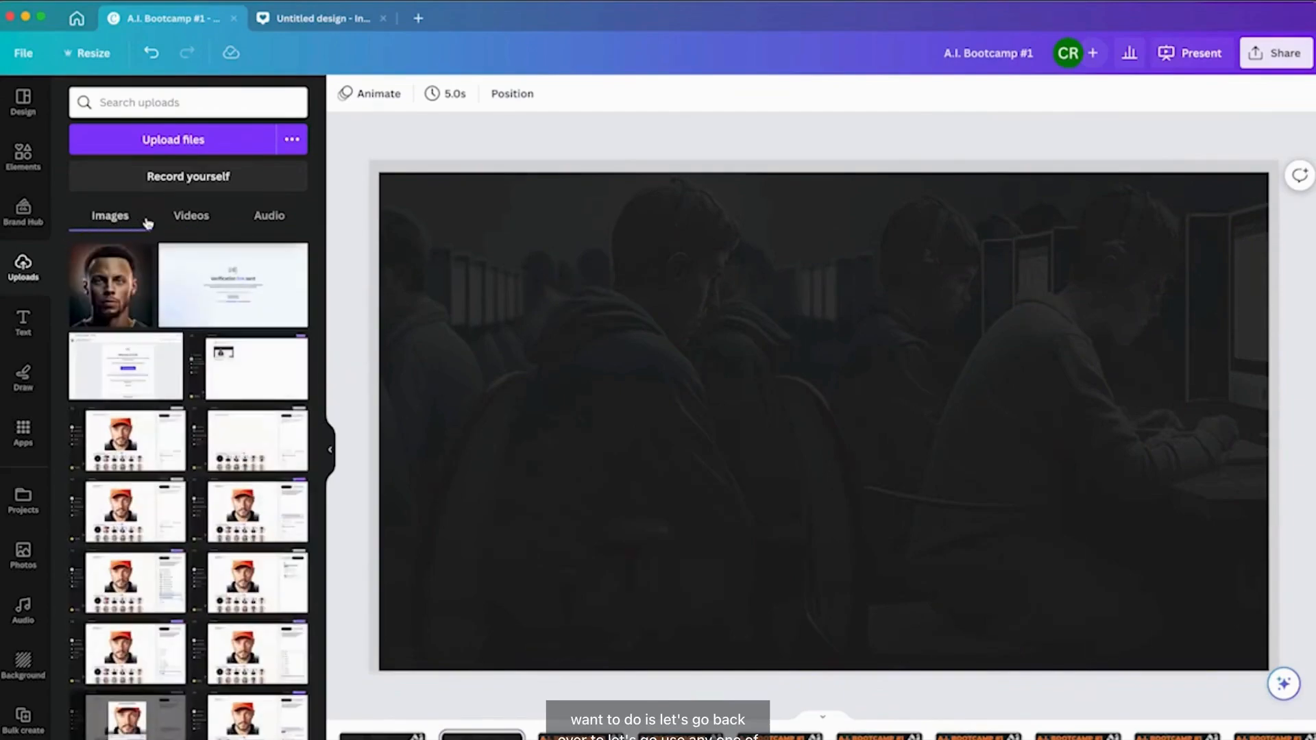
left_click(189, 213)
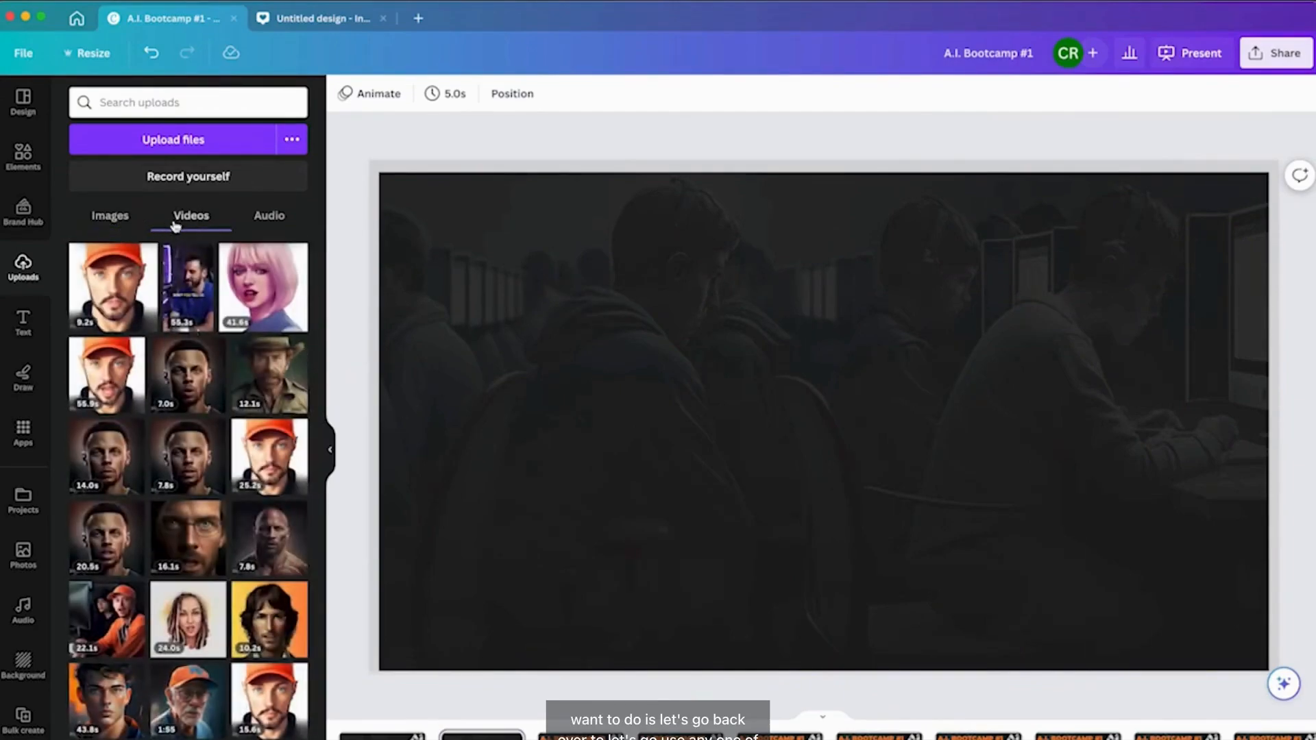
left_click(187, 469)
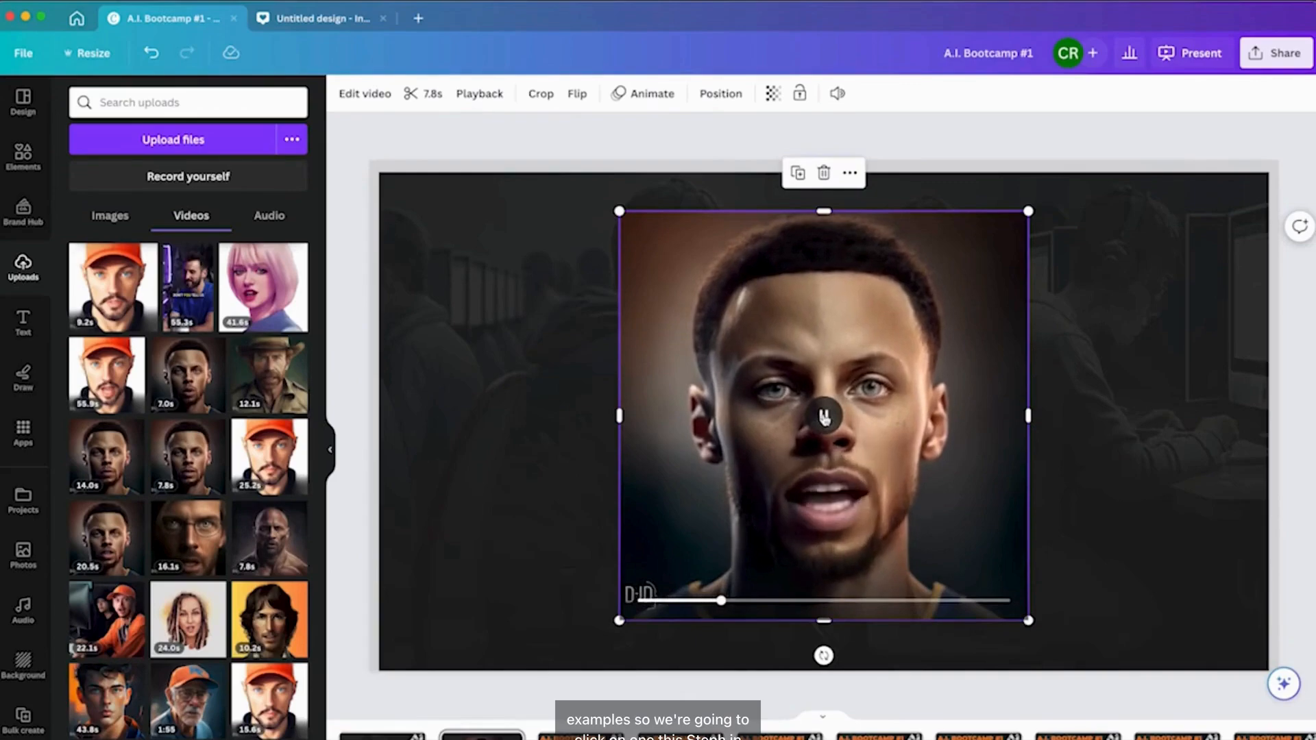
left_click(827, 413)
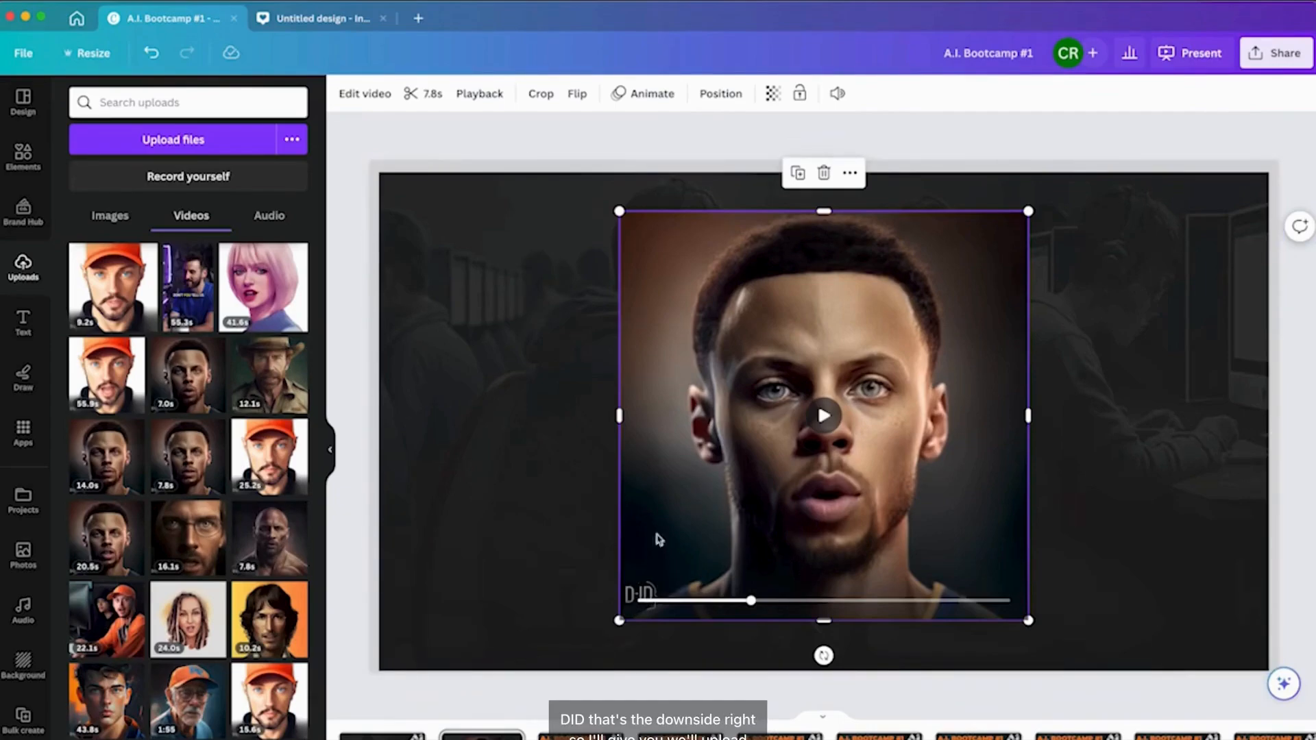
key("BackSpace")
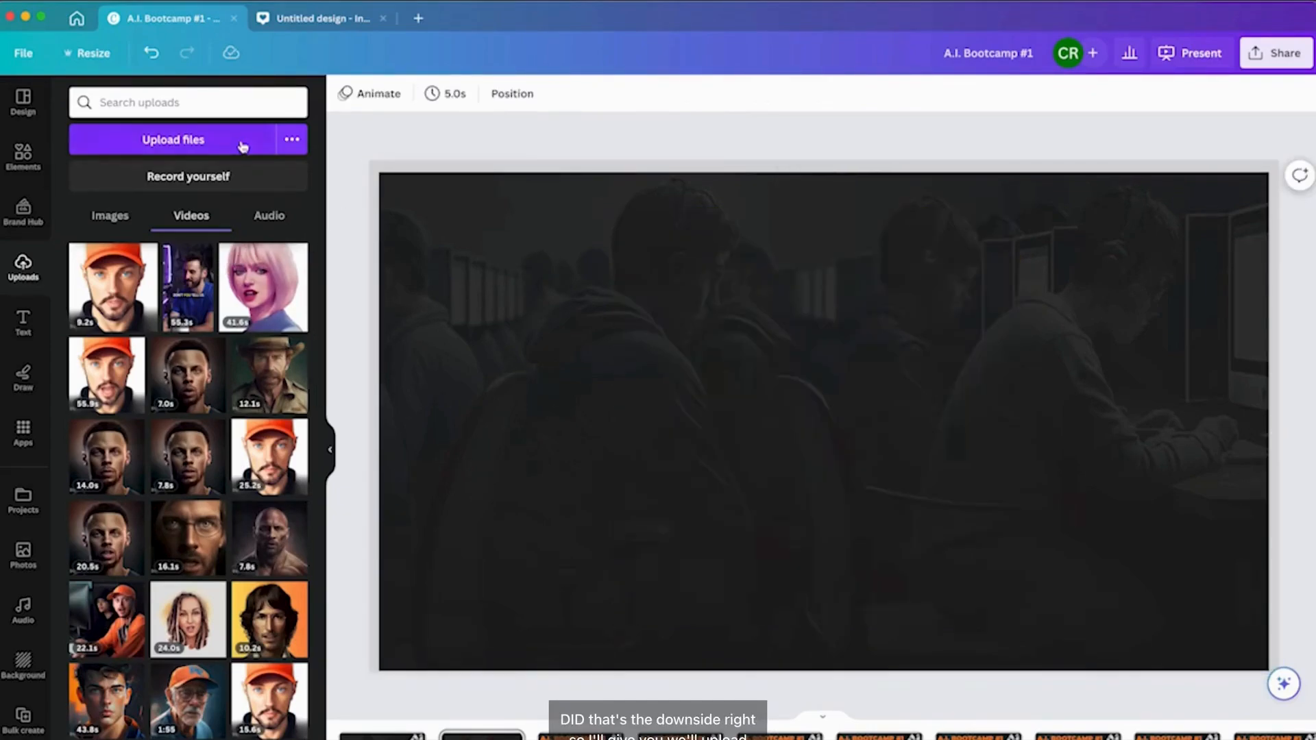
Upload the angry grandpa avatar video and place it on the slide, previewing it briefly.
left_click(168, 144)
double_click(526, 357)
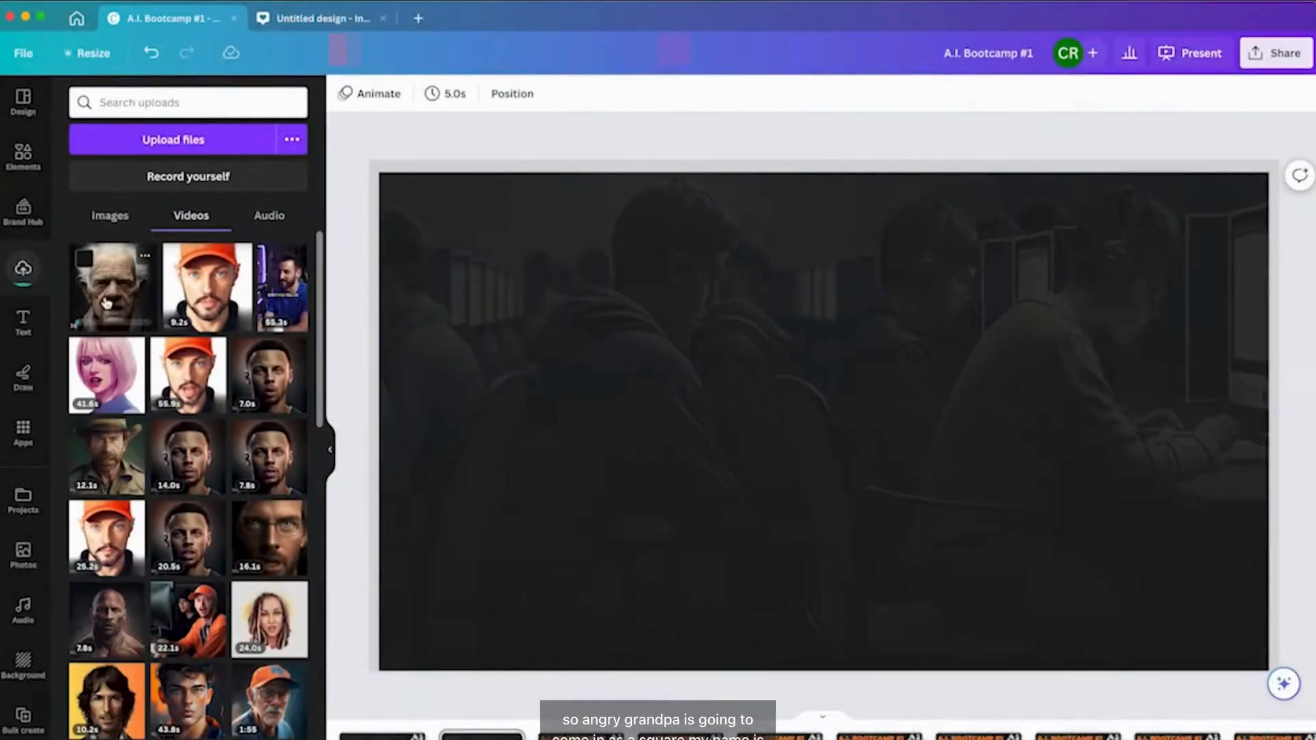
left_click(108, 303)
left_click(824, 416)
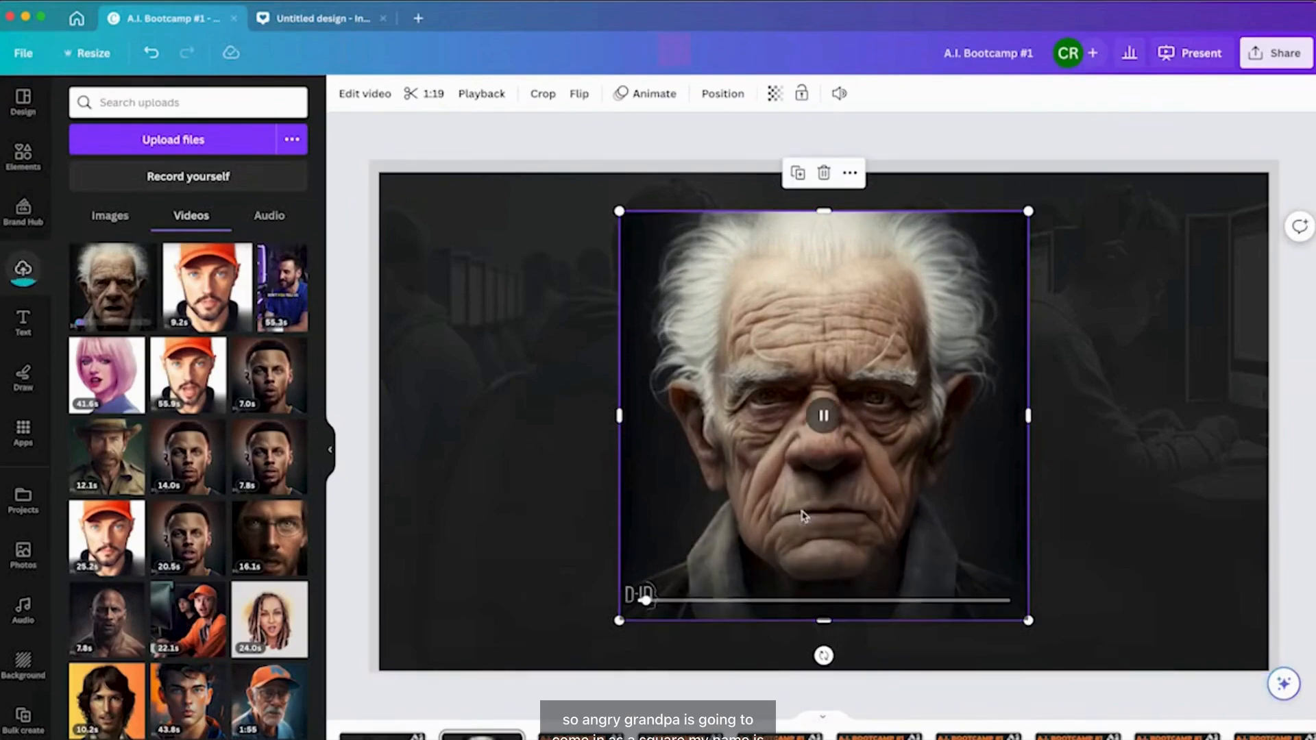
left_click(832, 426)
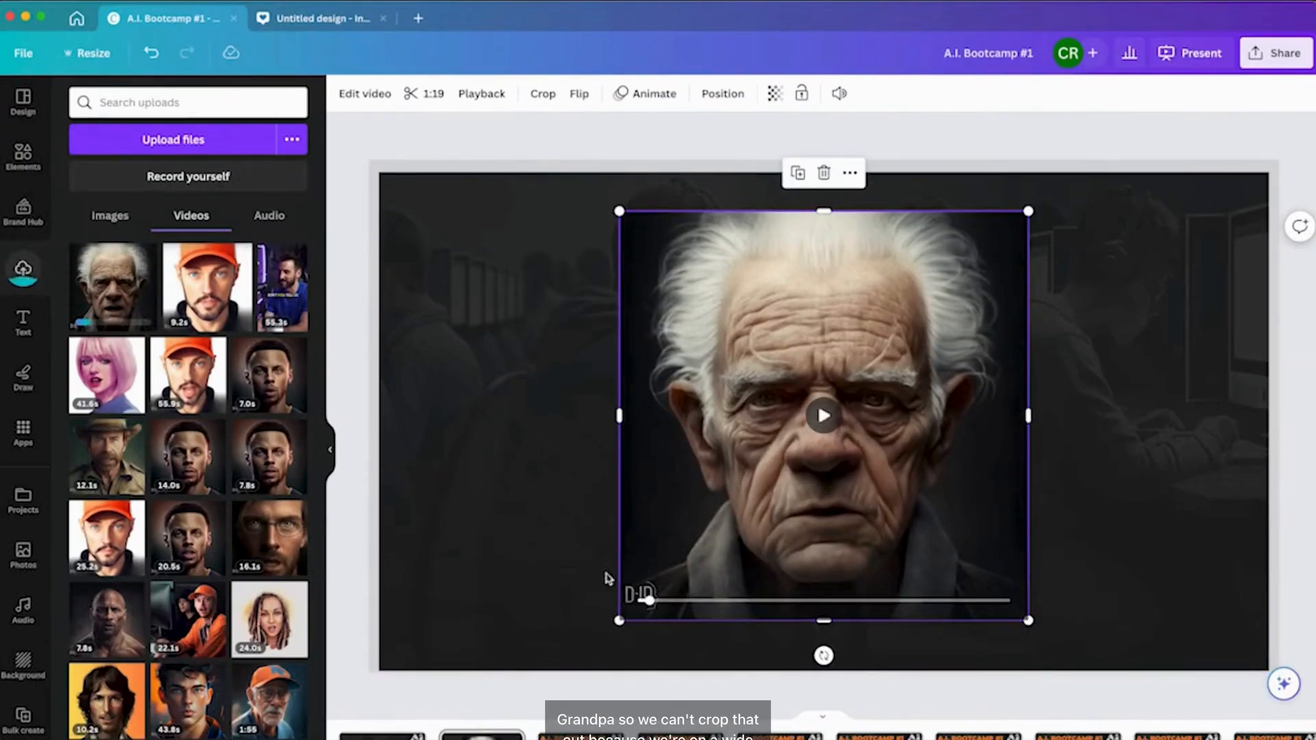
Try the Epic, Festive, Afterglow and The blues filters on the grandpa video, then reset it to None.
left_click(487, 317)
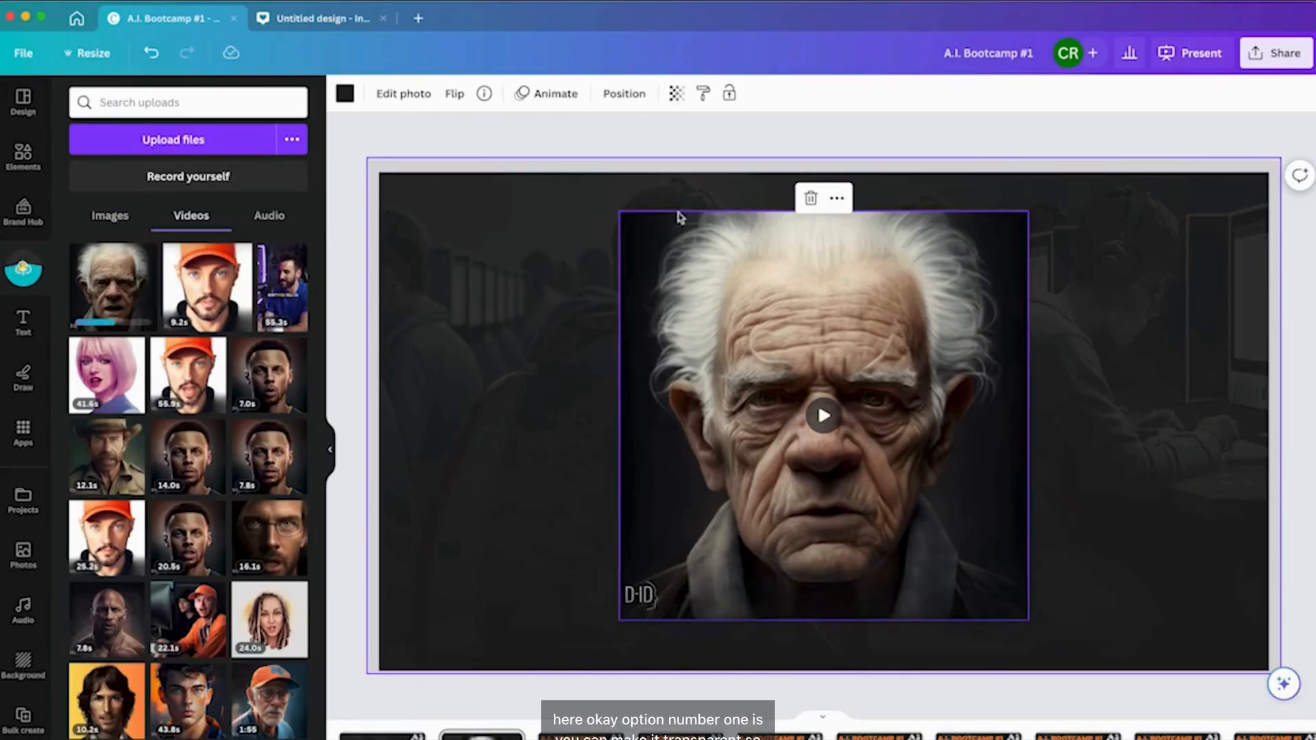
left_click(845, 338)
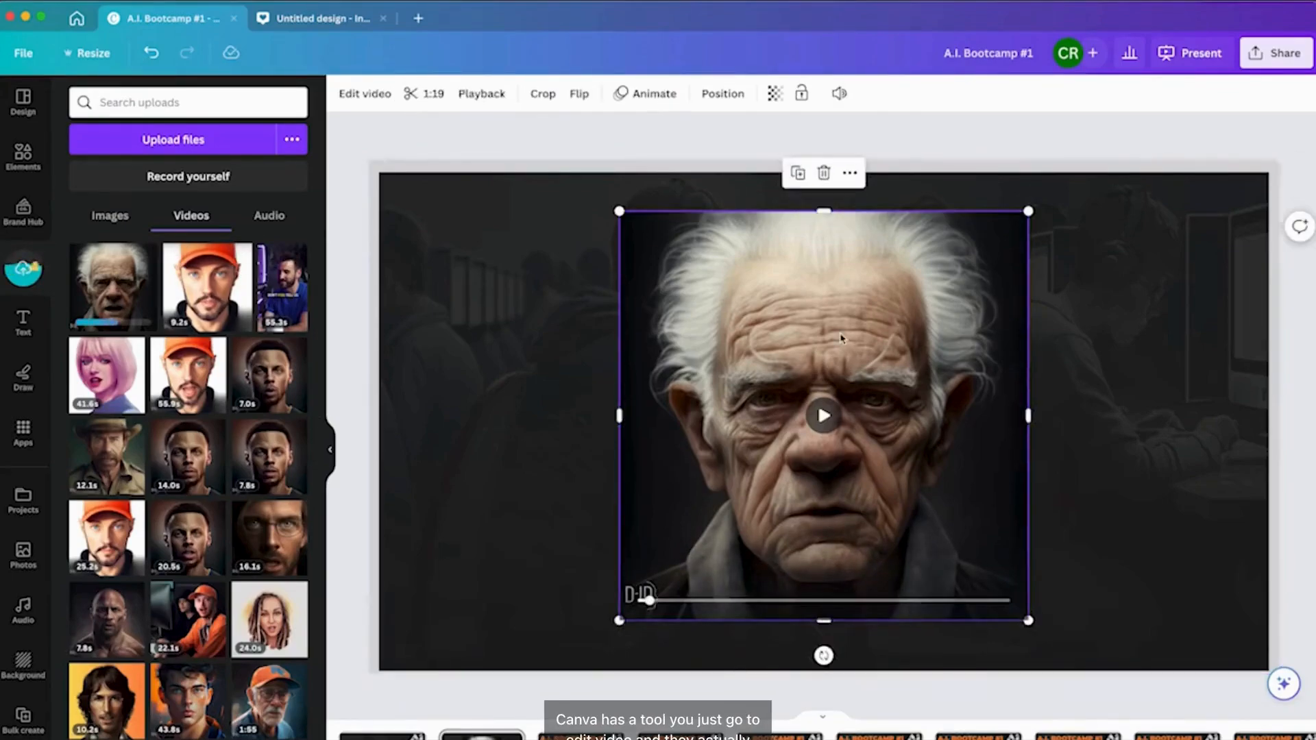
left_click(371, 96)
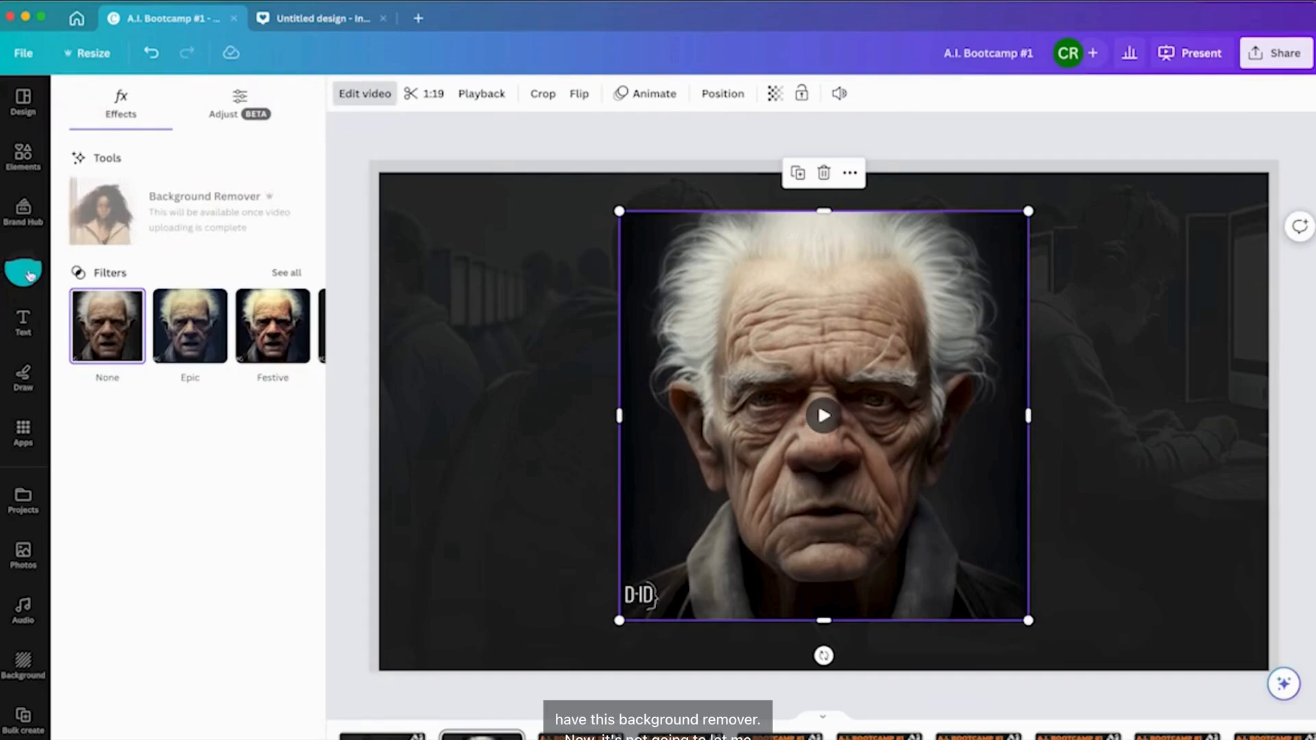
left_click(187, 328)
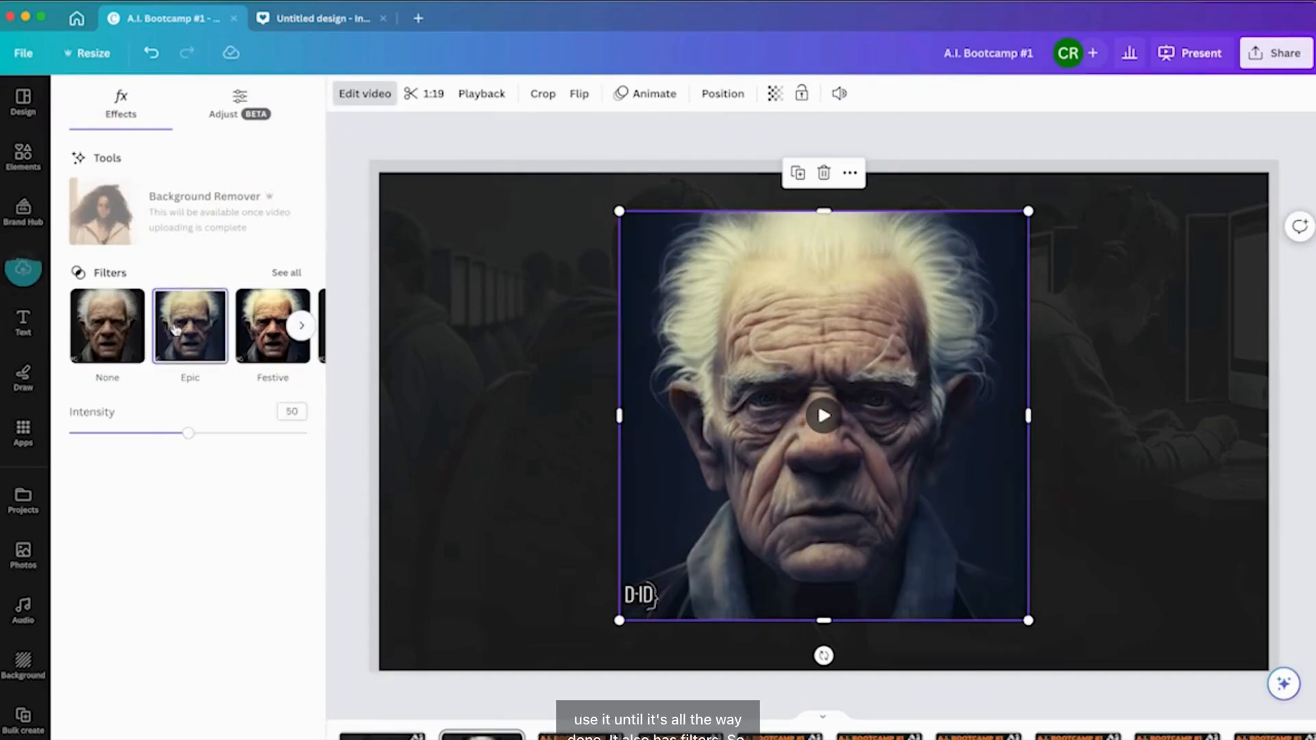
left_click(267, 336)
left_click(301, 327)
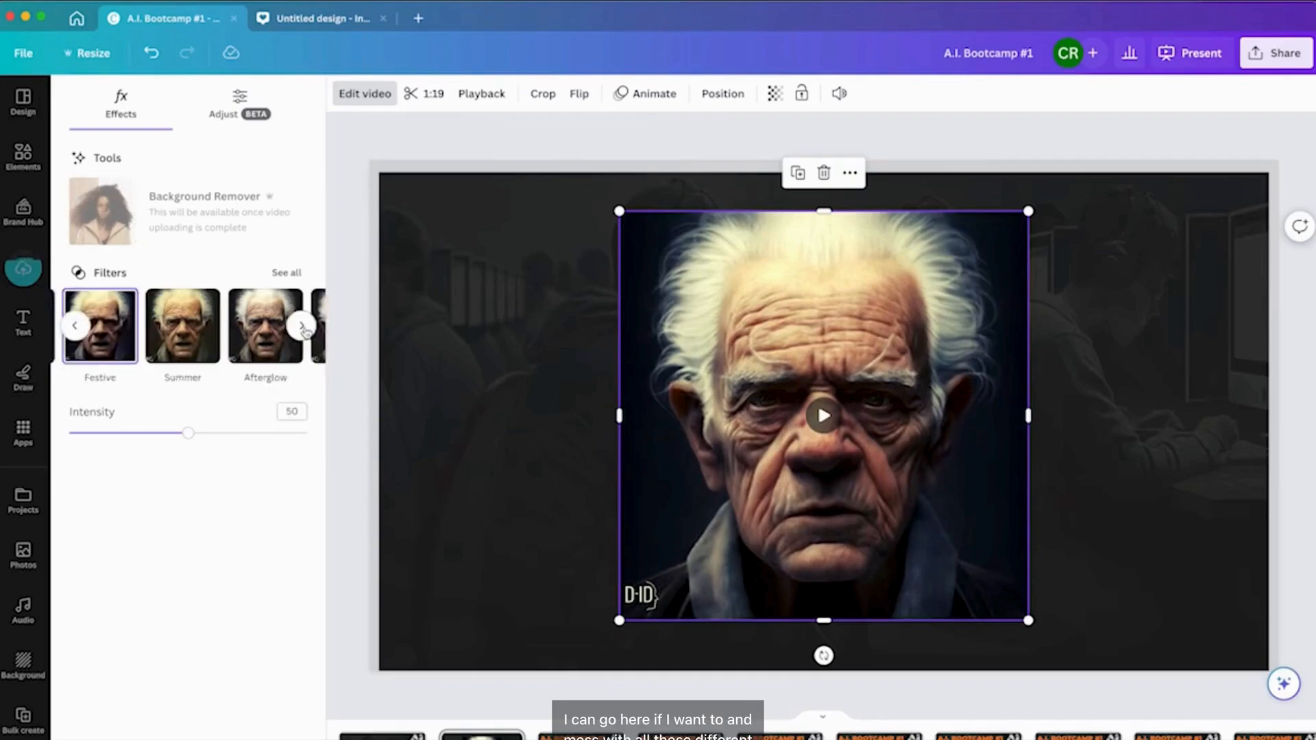
left_click(108, 331)
left_click(162, 343)
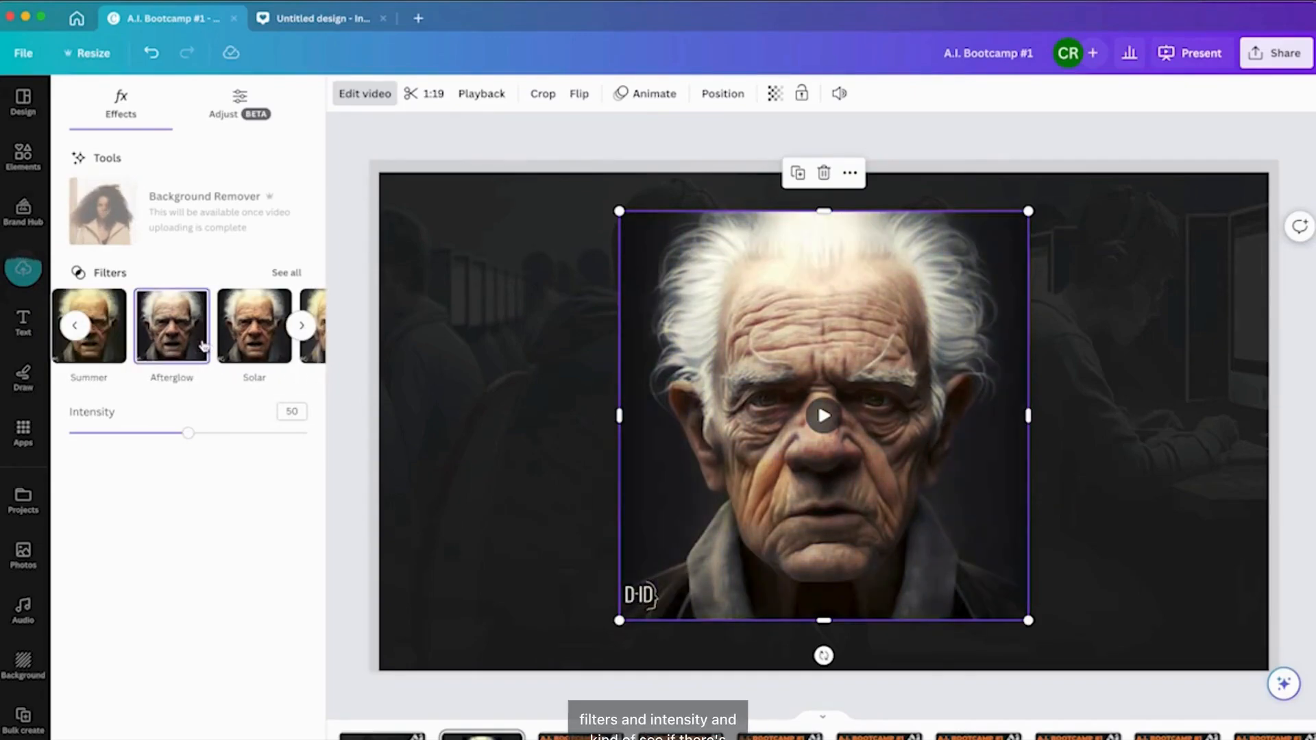
left_click(280, 332)
left_click(302, 327)
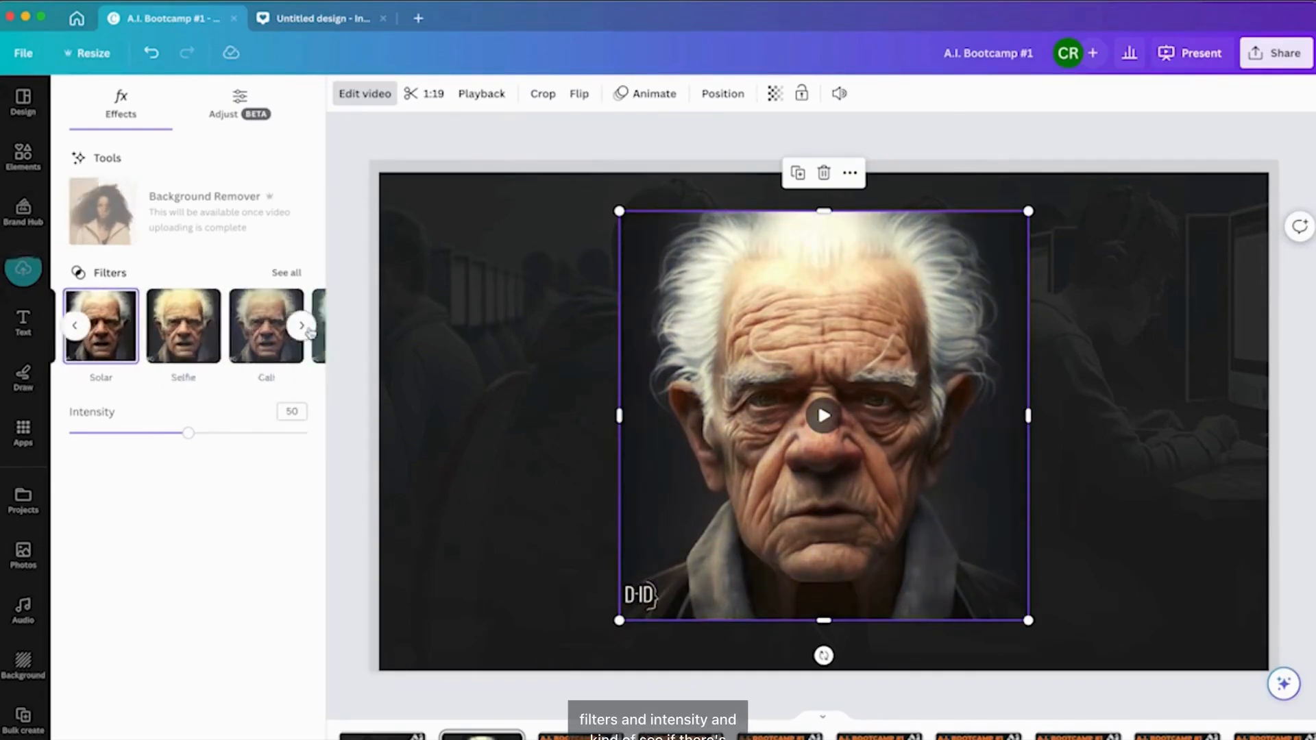
left_click(239, 346)
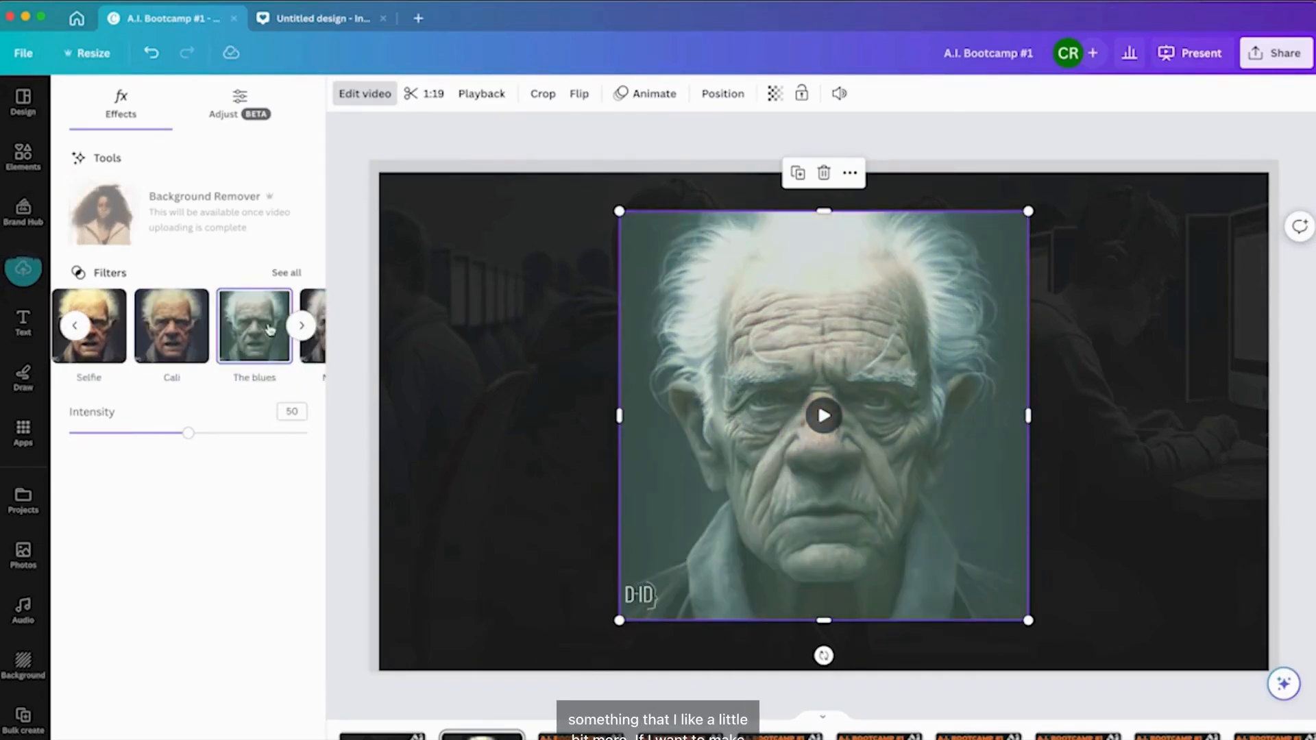
left_click(76, 325)
left_click(76, 325)
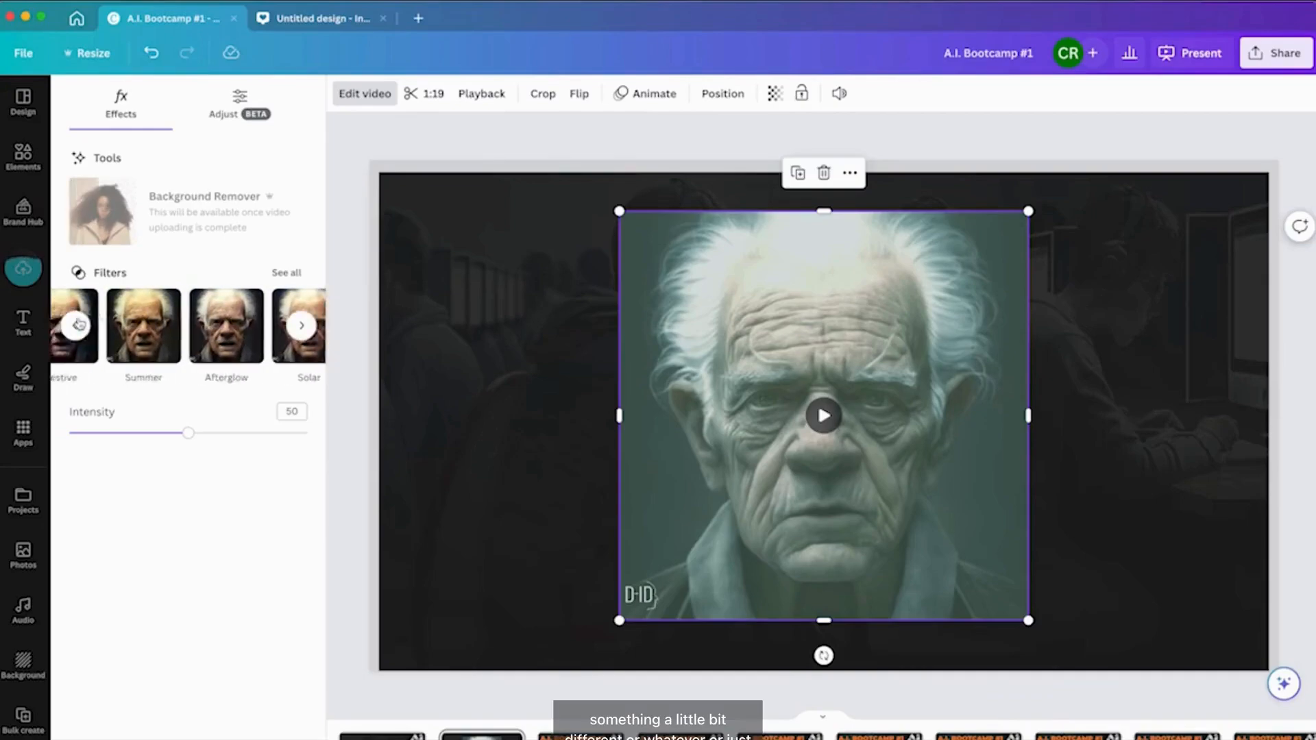
left_click(76, 325)
left_click(91, 324)
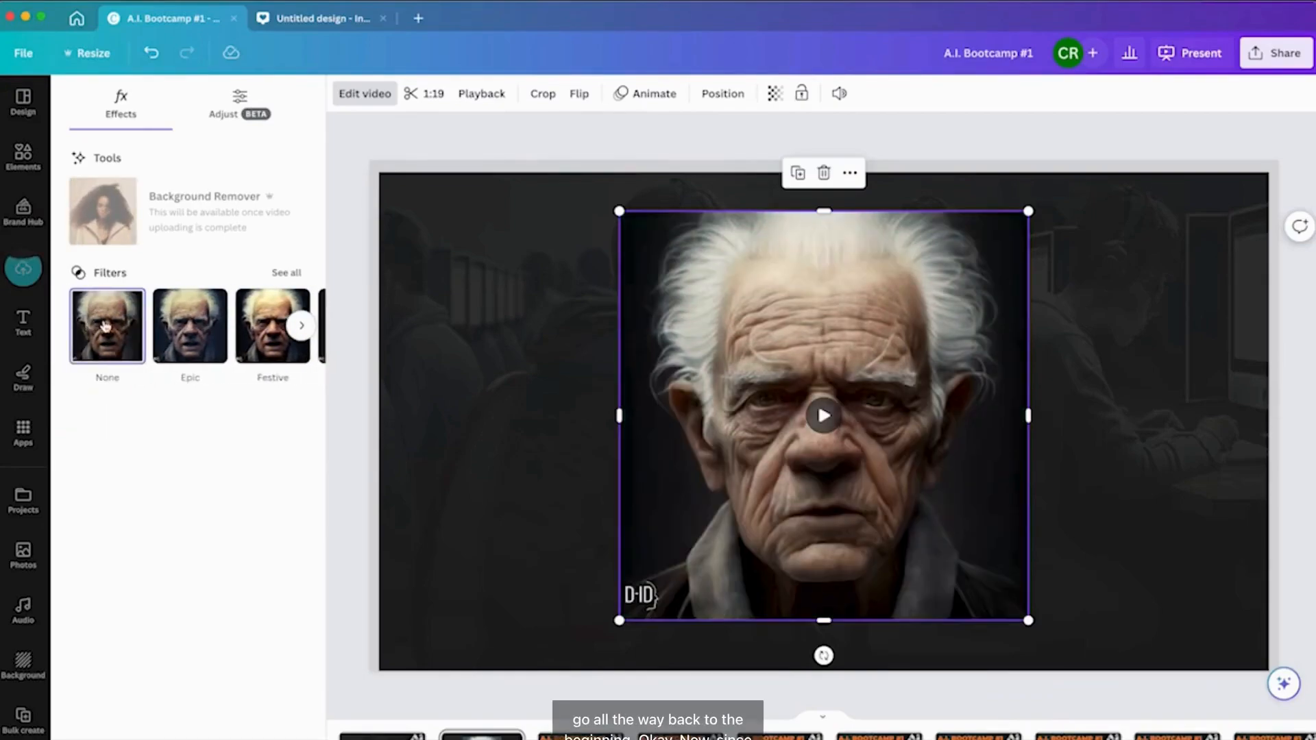
Switch to the Untitled design tab.
left_click(520, 455)
left_click(41, 272)
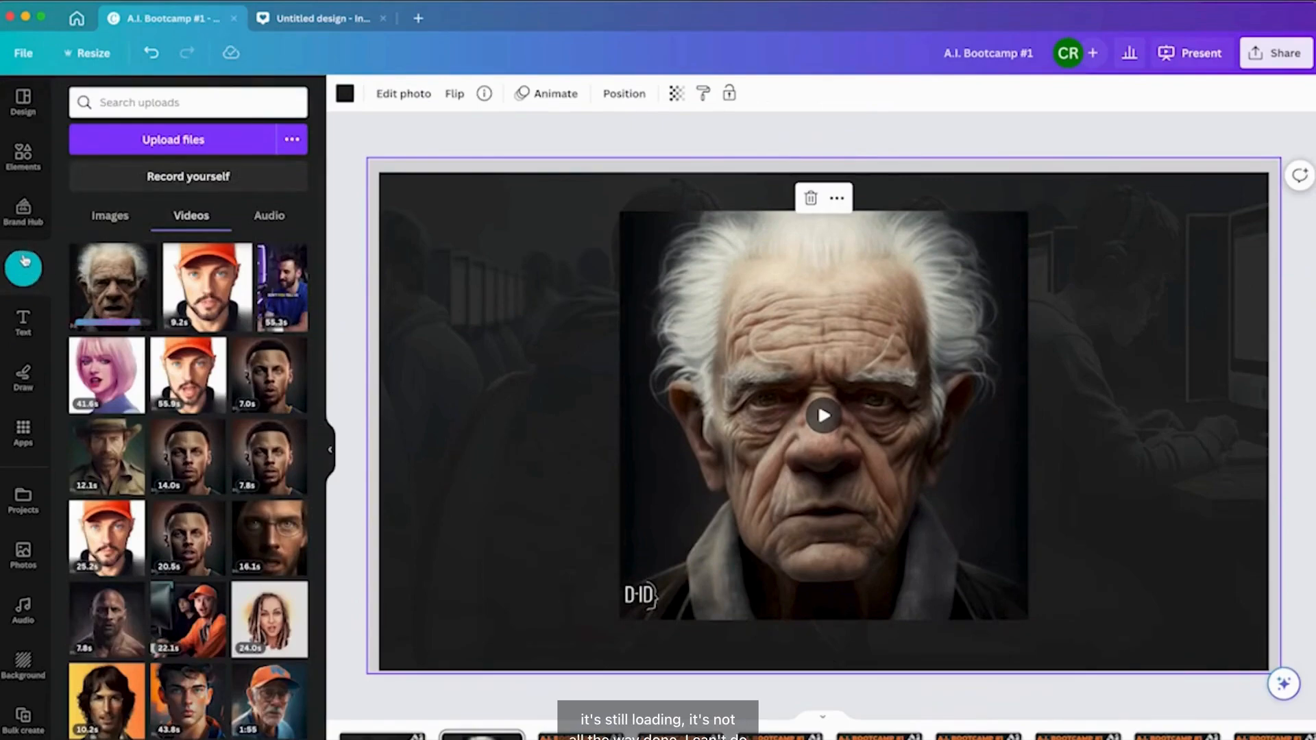
left_click(312, 18)
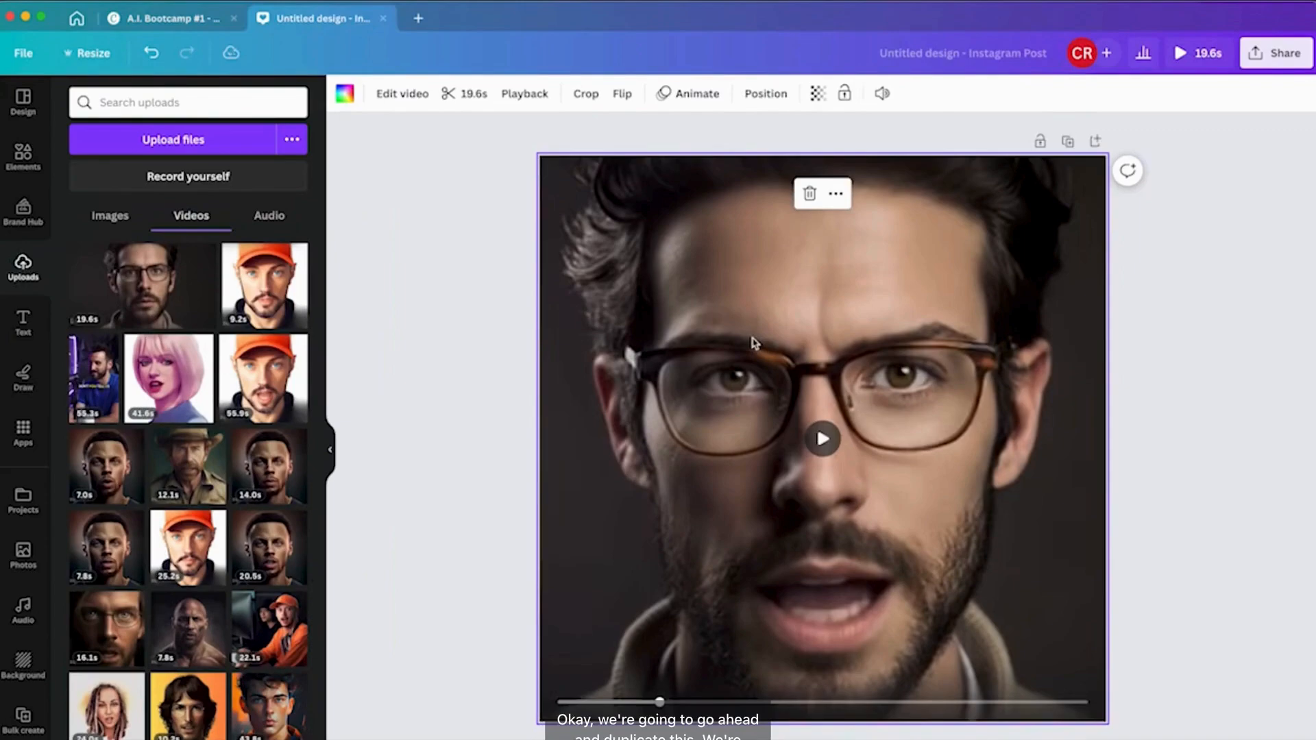
Duplicate the page with the glasses avatar and run Background Remover on the copy's video.
left_click(1067, 141)
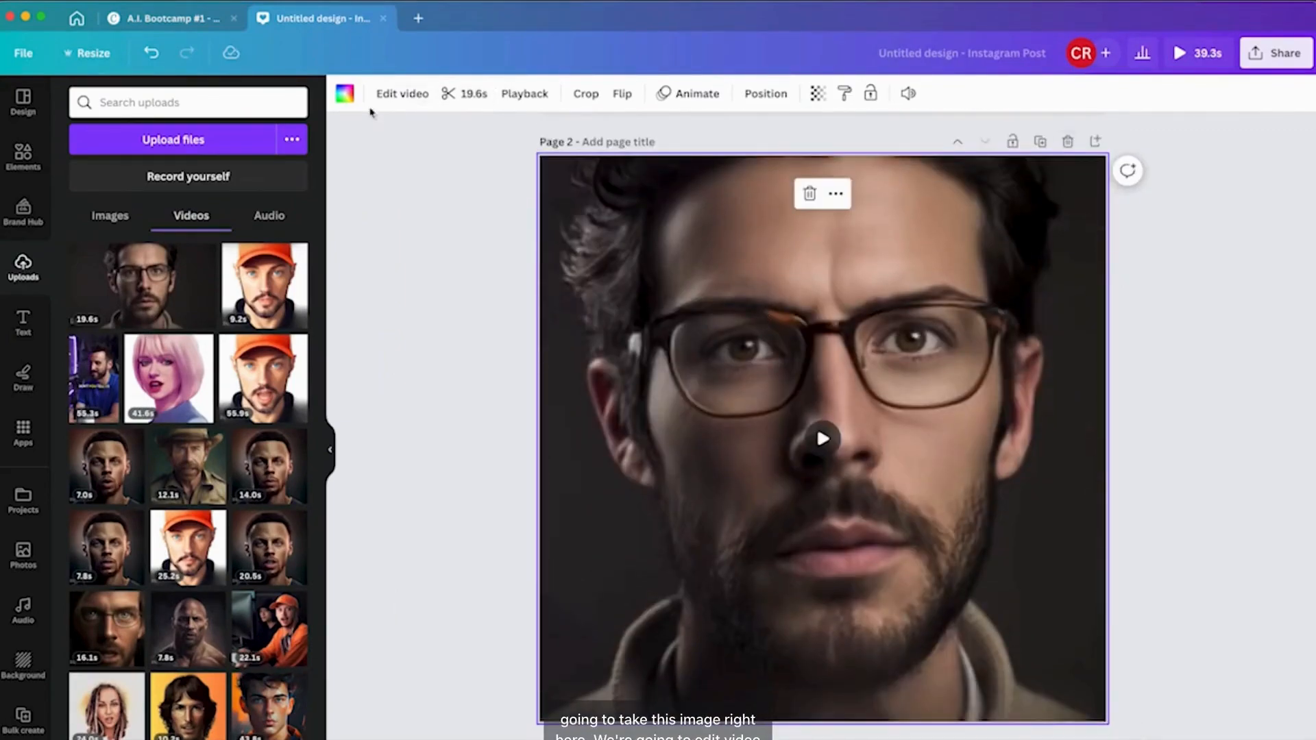
left_click(390, 97)
left_click(216, 211)
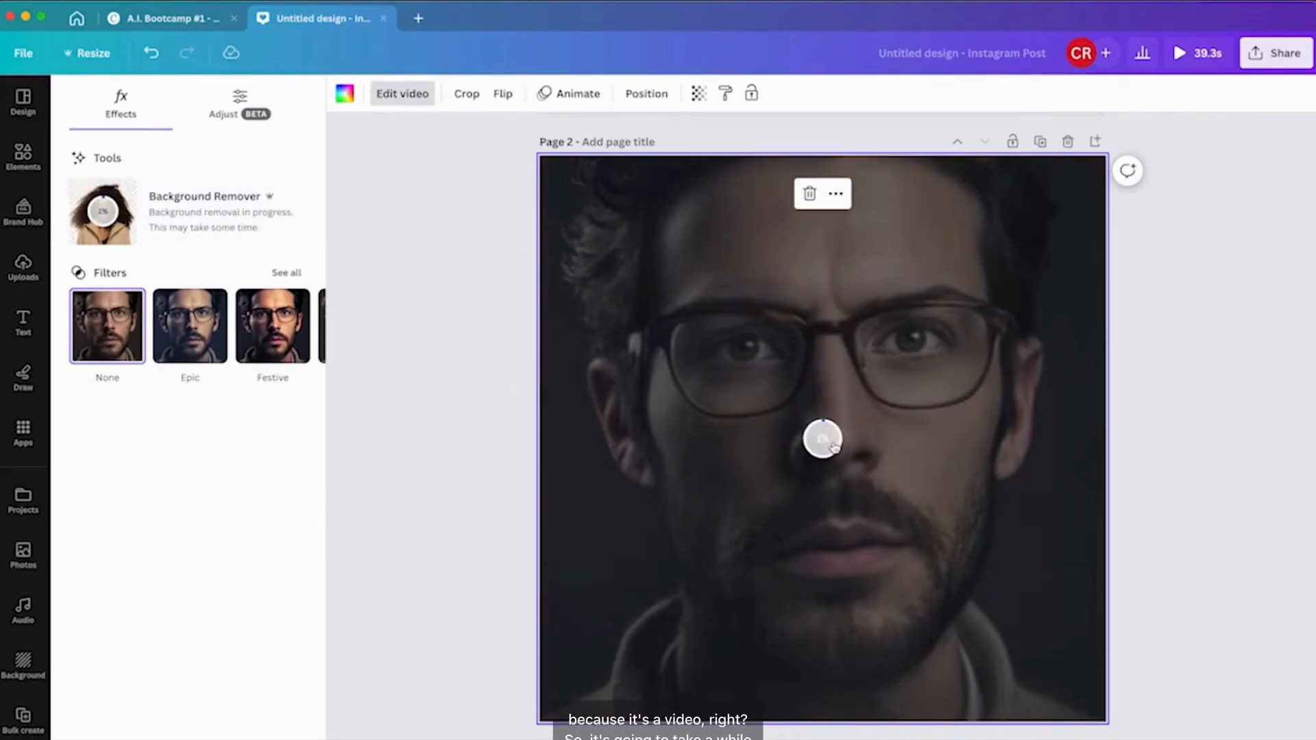
Back in the Bootcamp tab, create a new Instagram Reel design by searching for reel.
left_click(173, 19)
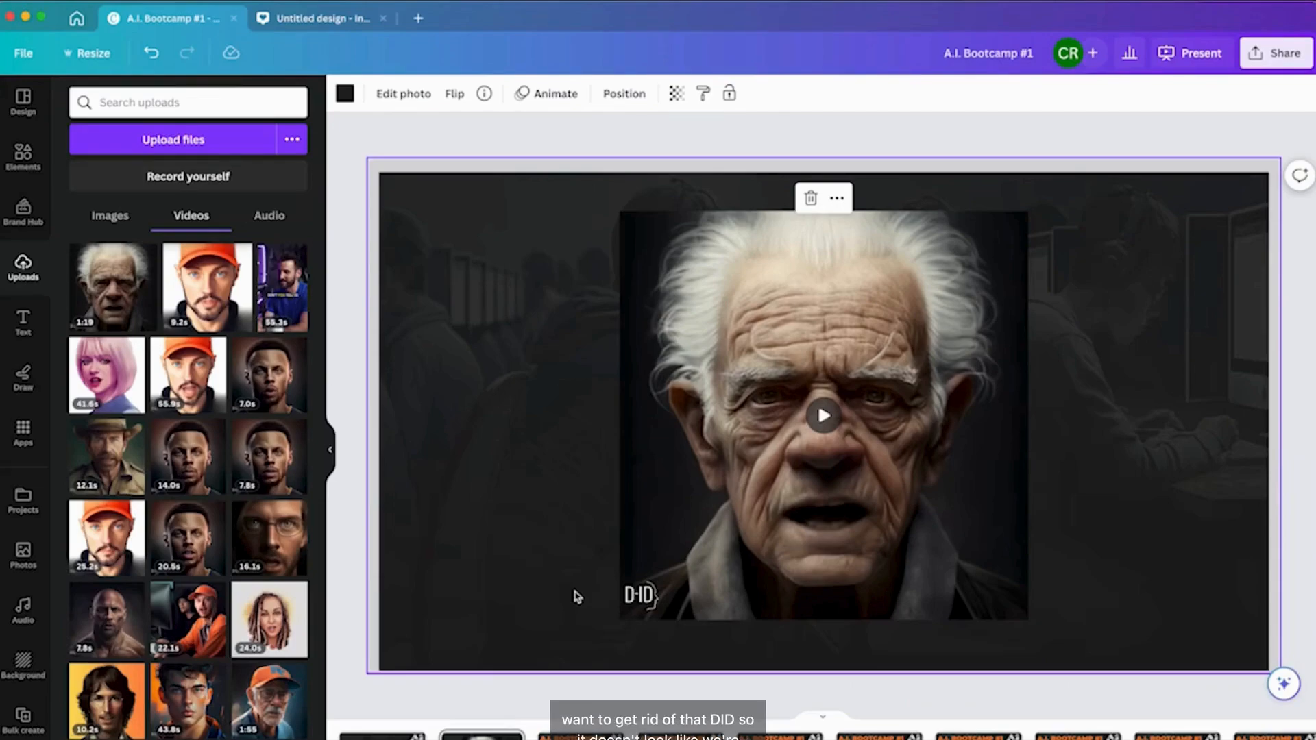
left_click(420, 20)
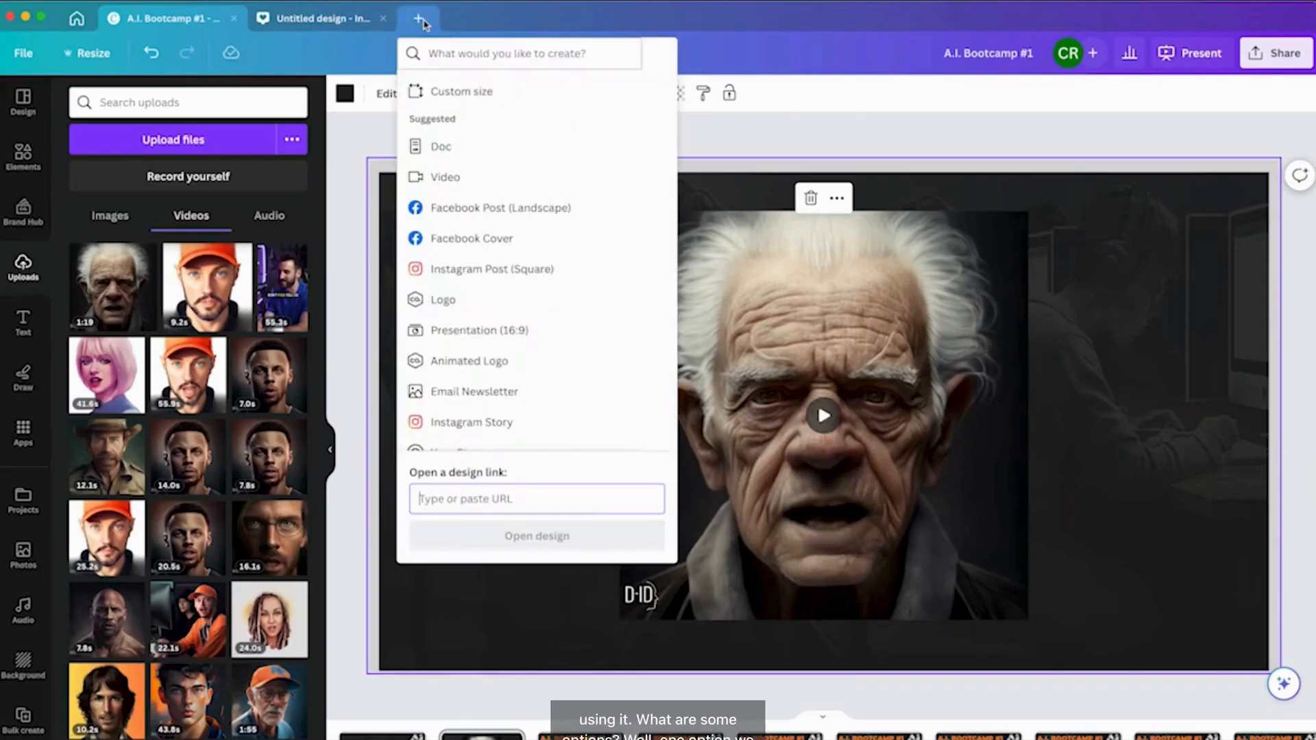
left_click(499, 56)
type("reel")
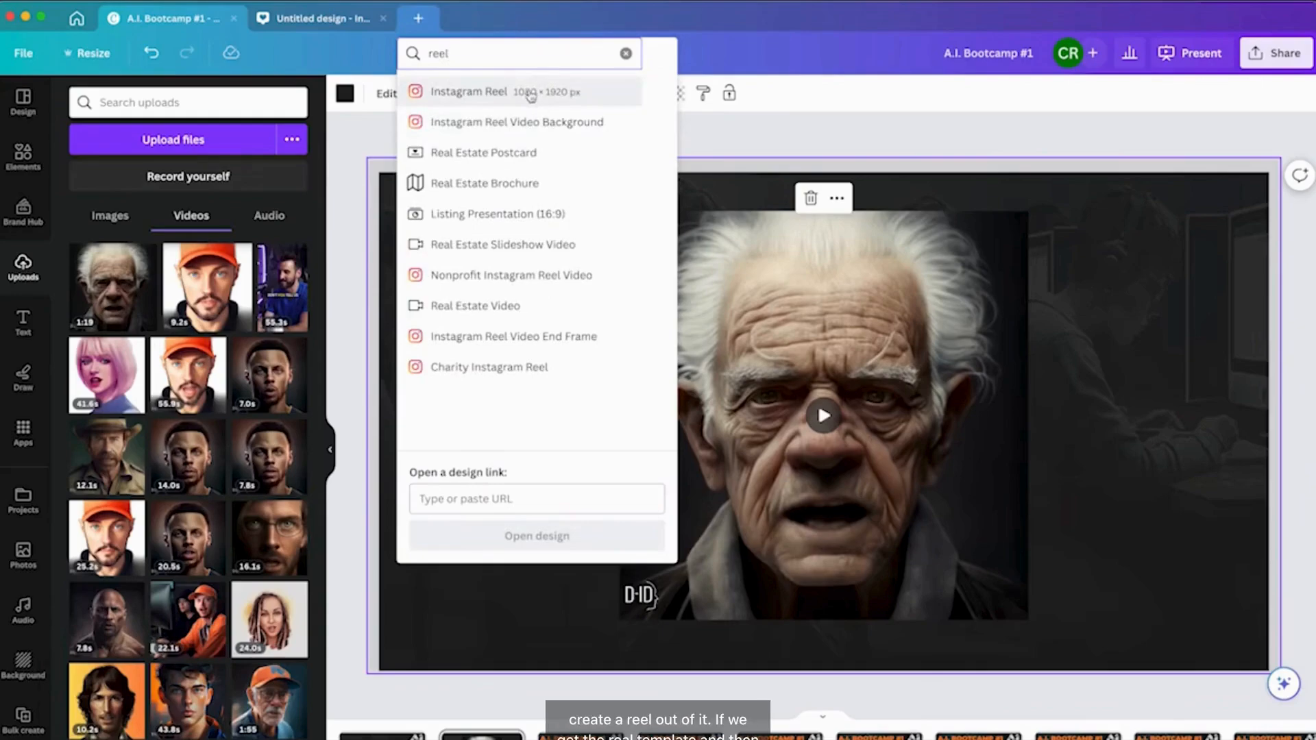
left_click(529, 93)
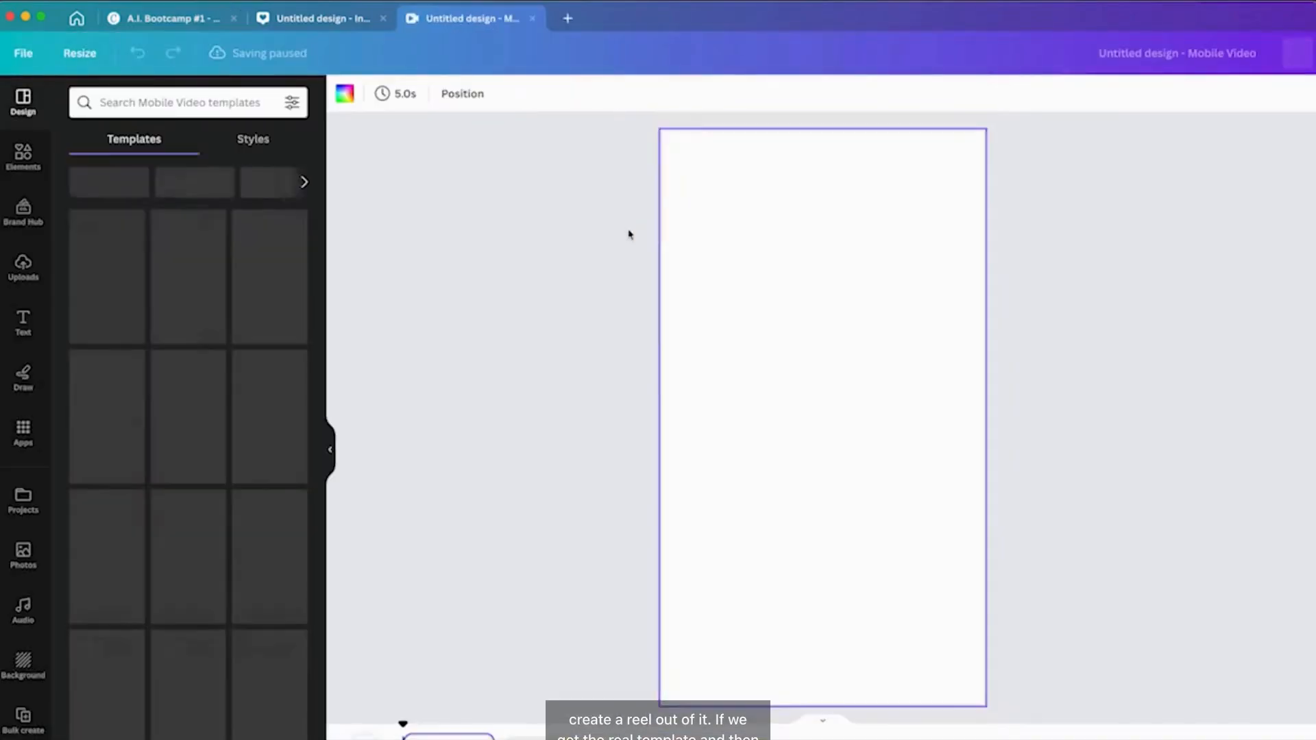
Drag the grandpa avatar video from the uploaded videos onto the reel page so it fills it, and play it.
left_click(24, 267)
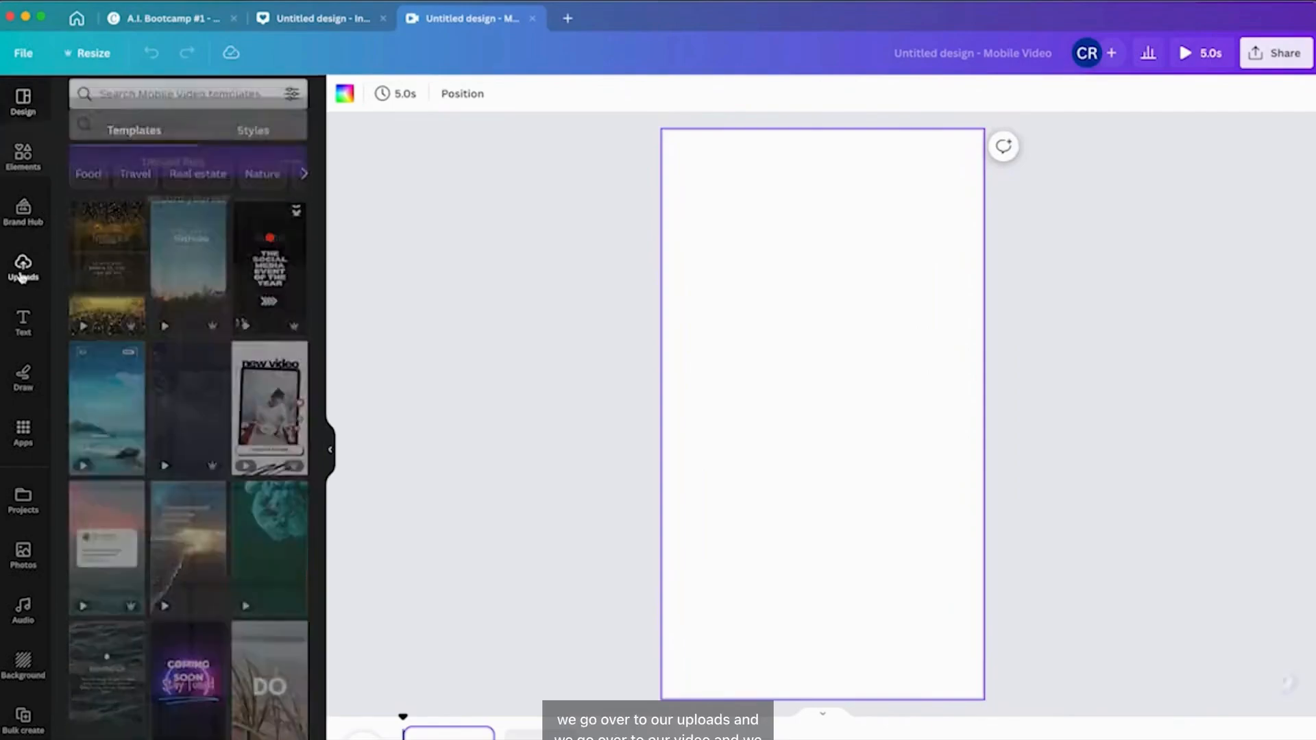
left_click(195, 216)
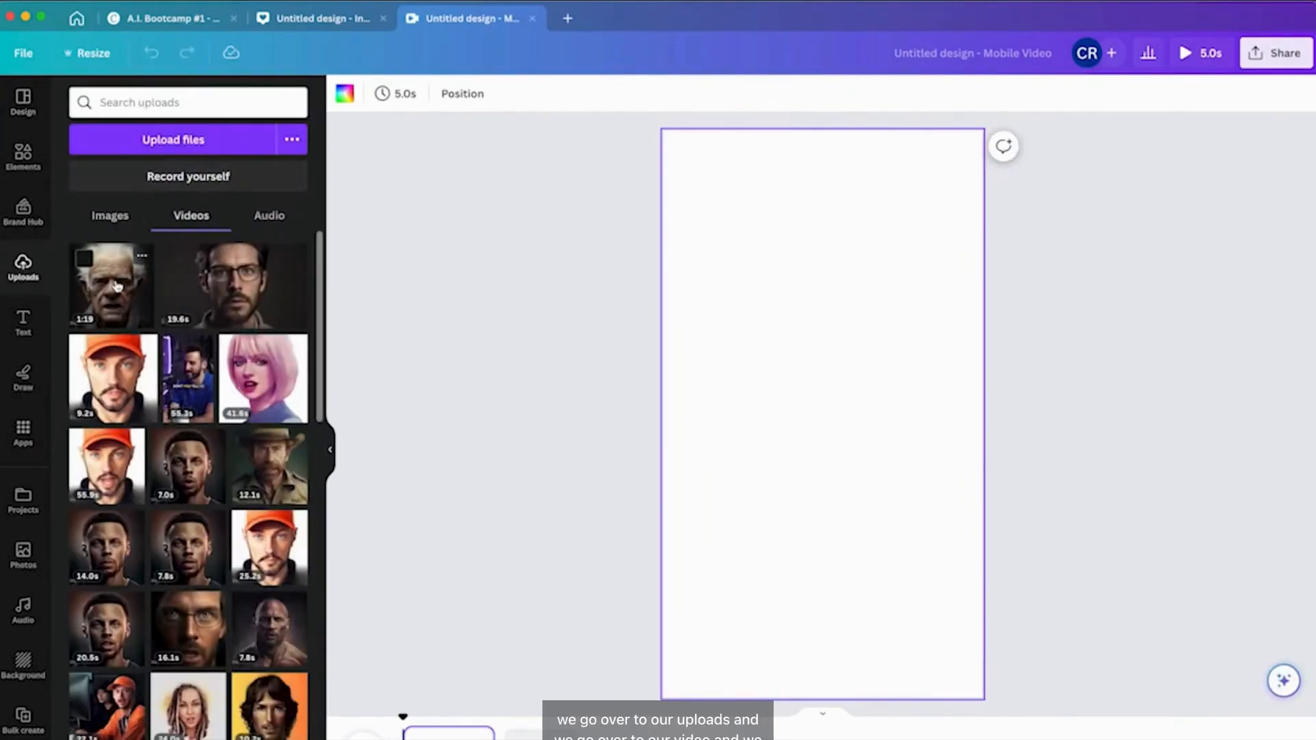
left_click_drag(112, 296, 673, 270)
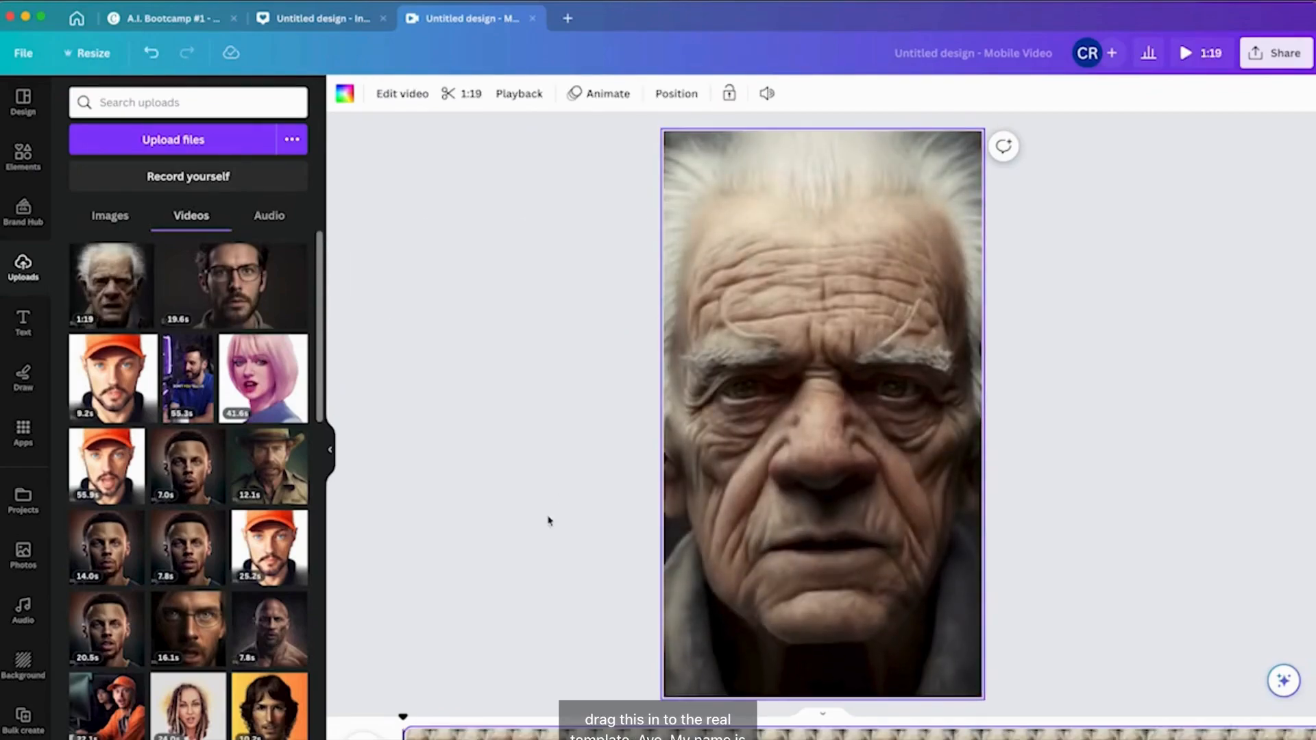
left_click(827, 422)
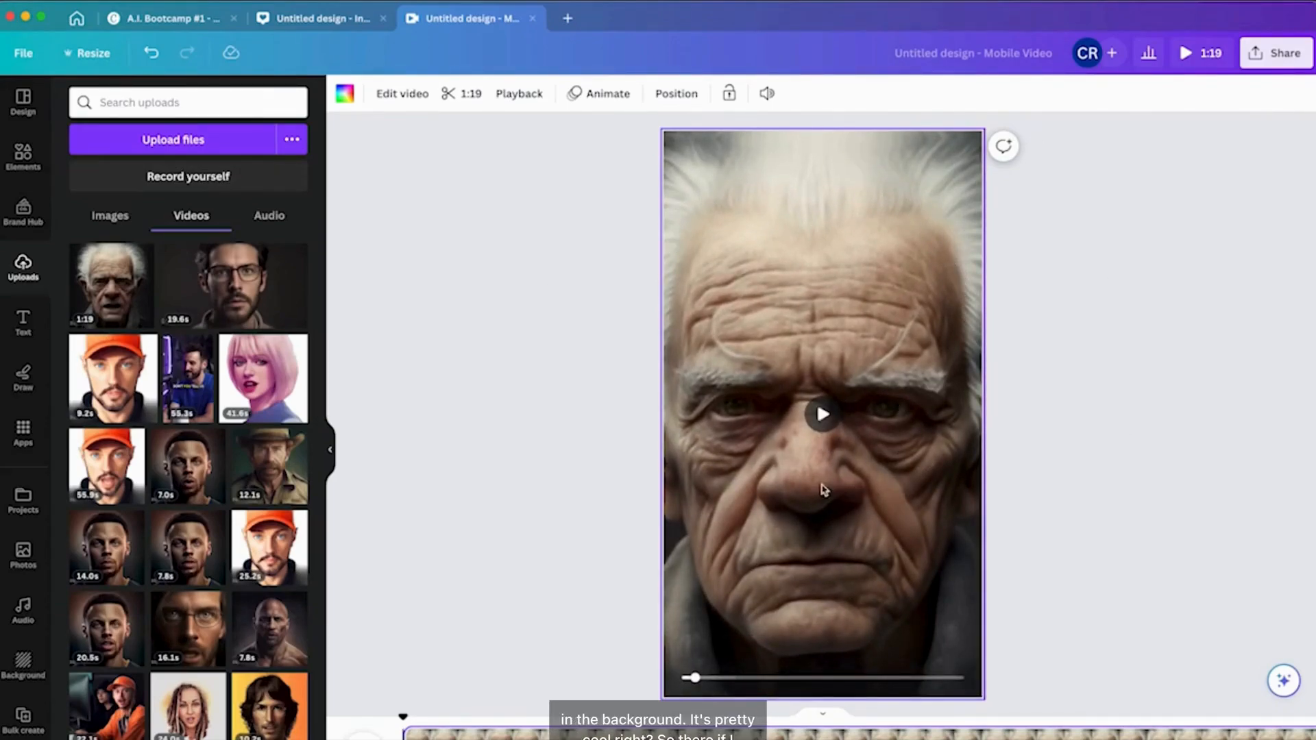
Adjust the crop position of the grandpa video within the reel page.
double_click(694, 615)
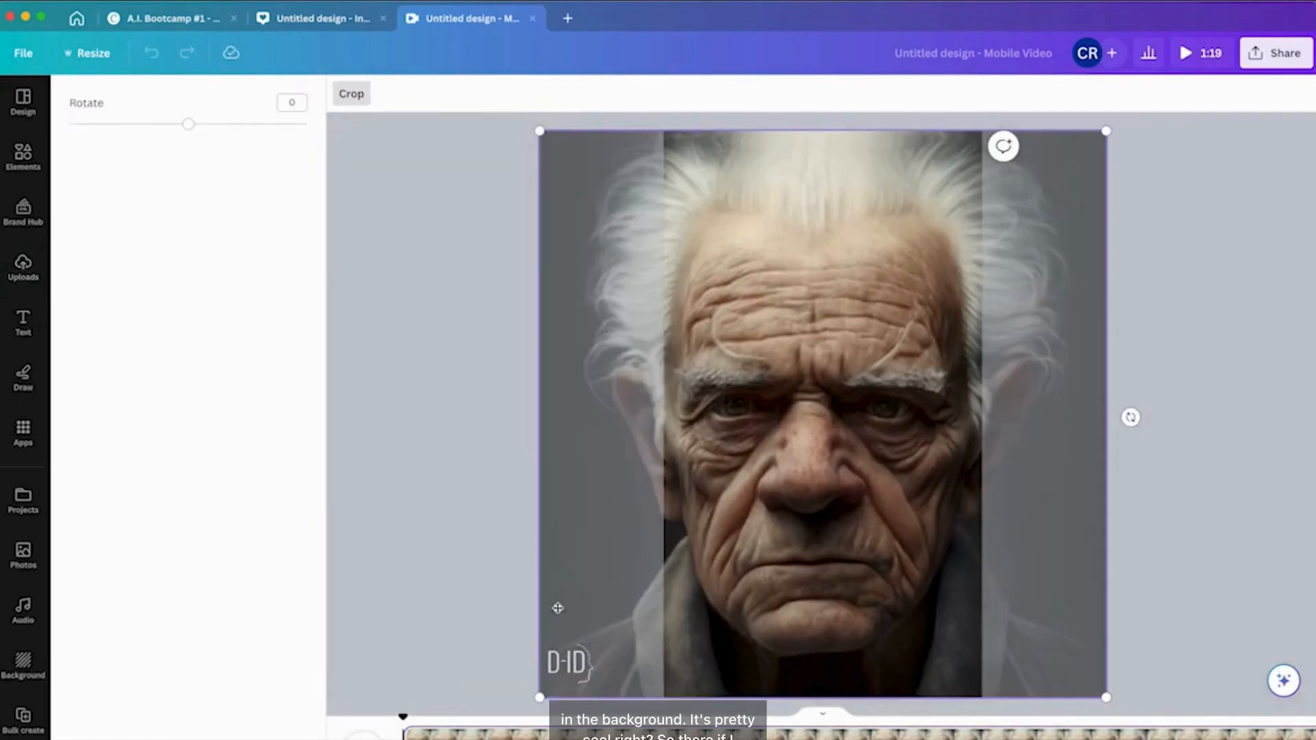
mouse_move(792, 608)
left_mouse_down()
mouse_move(726, 609)
mouse_move(913, 609)
mouse_move(782, 611)
left_mouse_up()
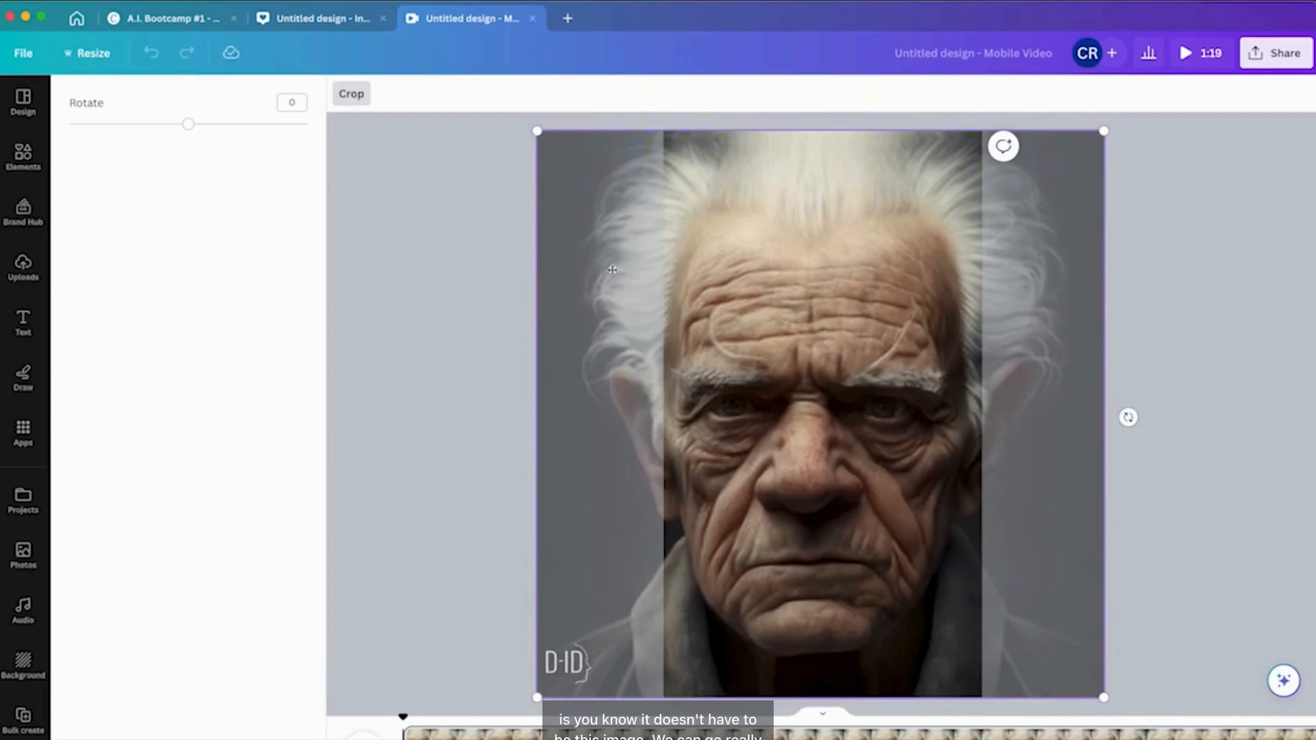
left_click(361, 98)
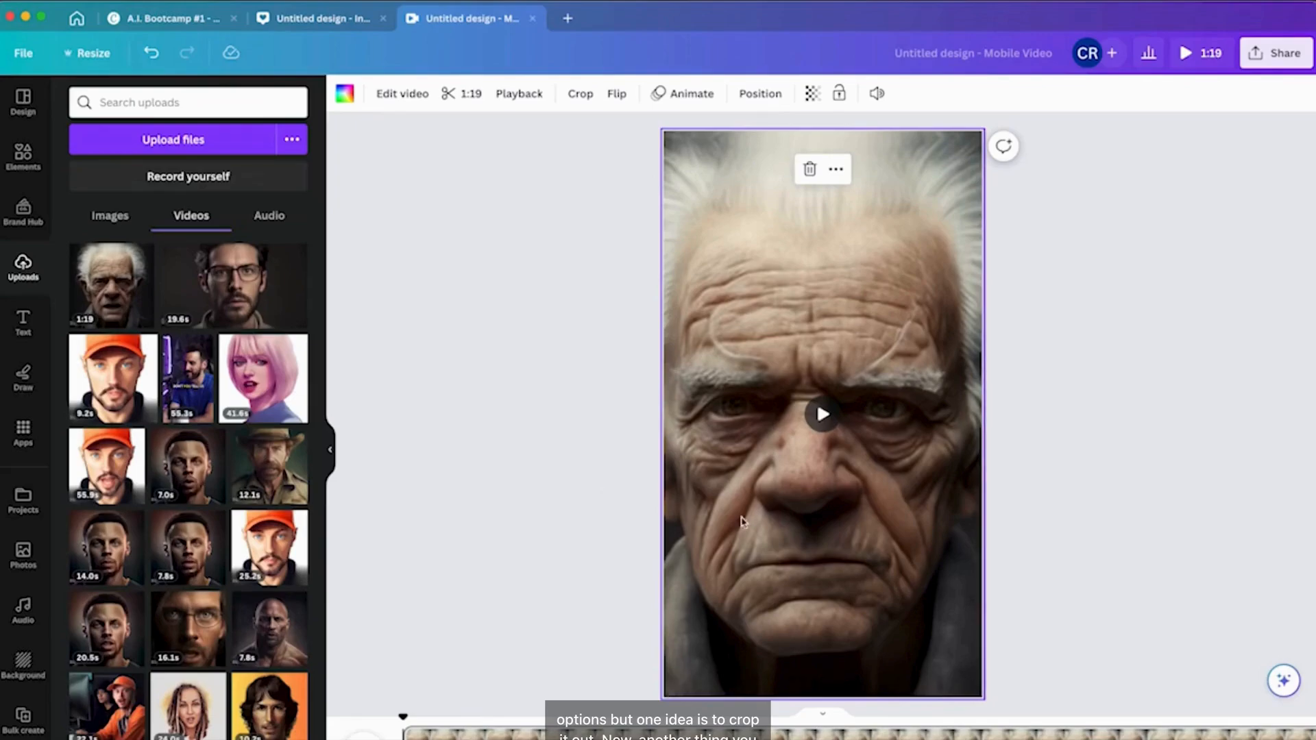
Search the apps library for an audio app.
left_click(24, 430)
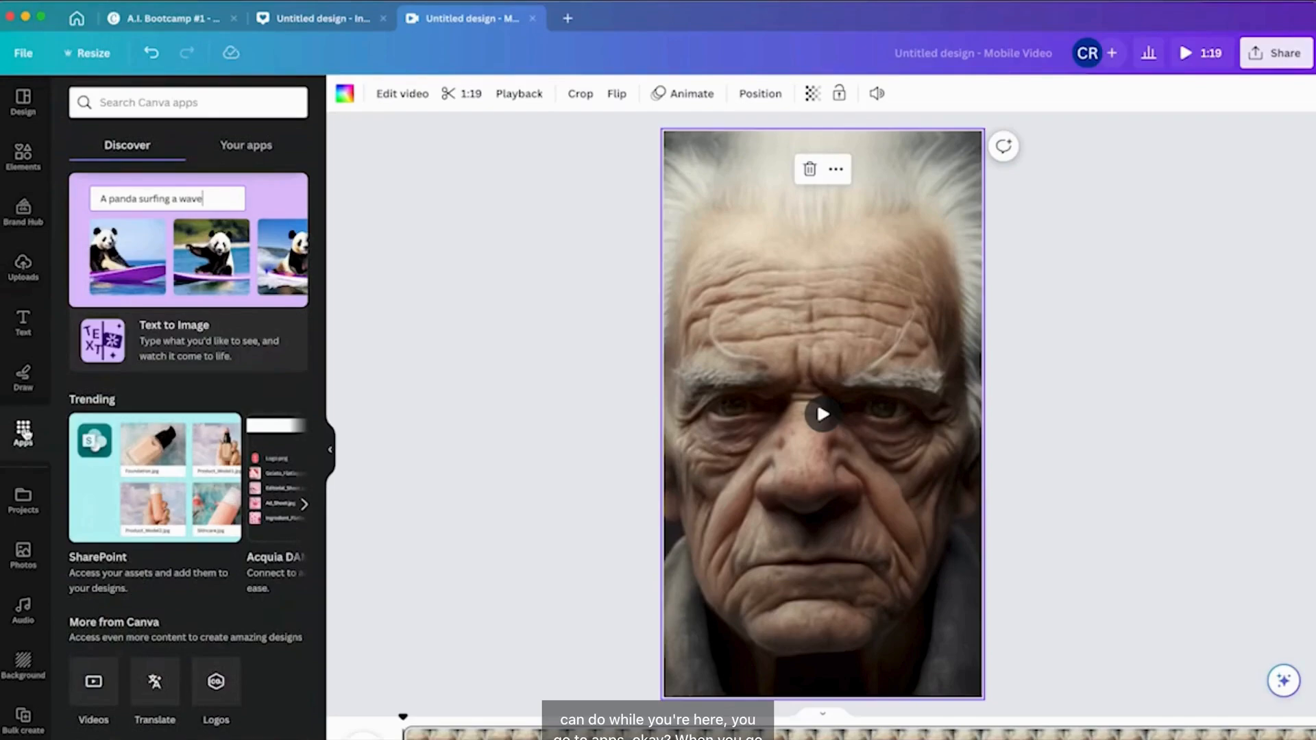
left_click(158, 101)
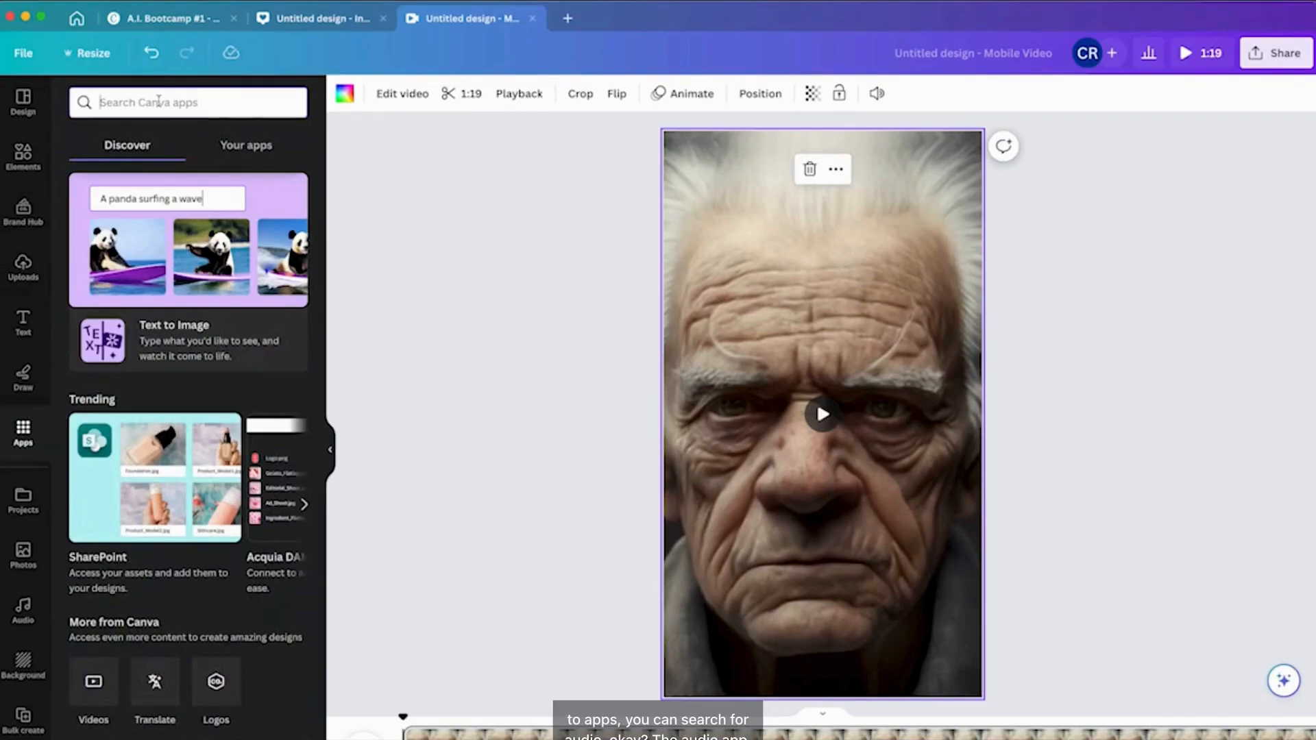
type("m")
key("BackSpace")
type("s")
key("BackSpace")
type("audio")
key("Return")
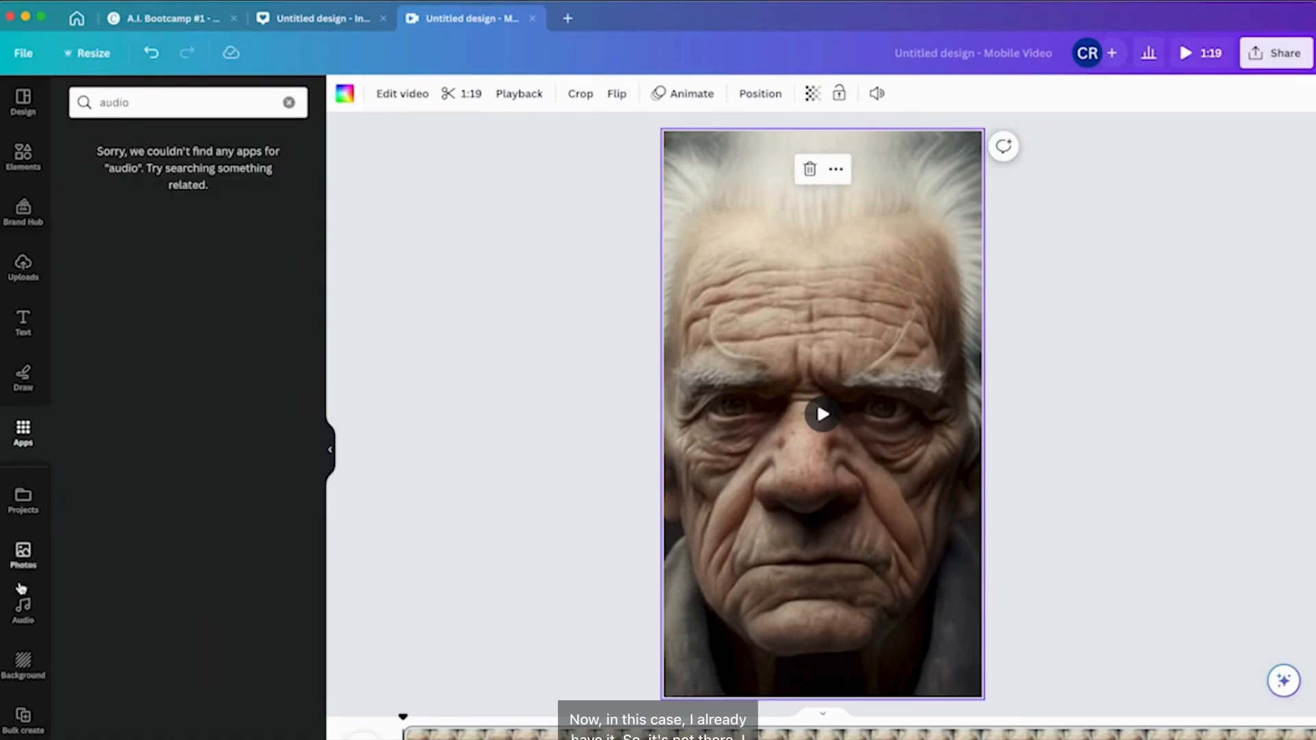
Add the Afterlife track from the audio library to the reel and play the reel with it.
left_click(22, 608)
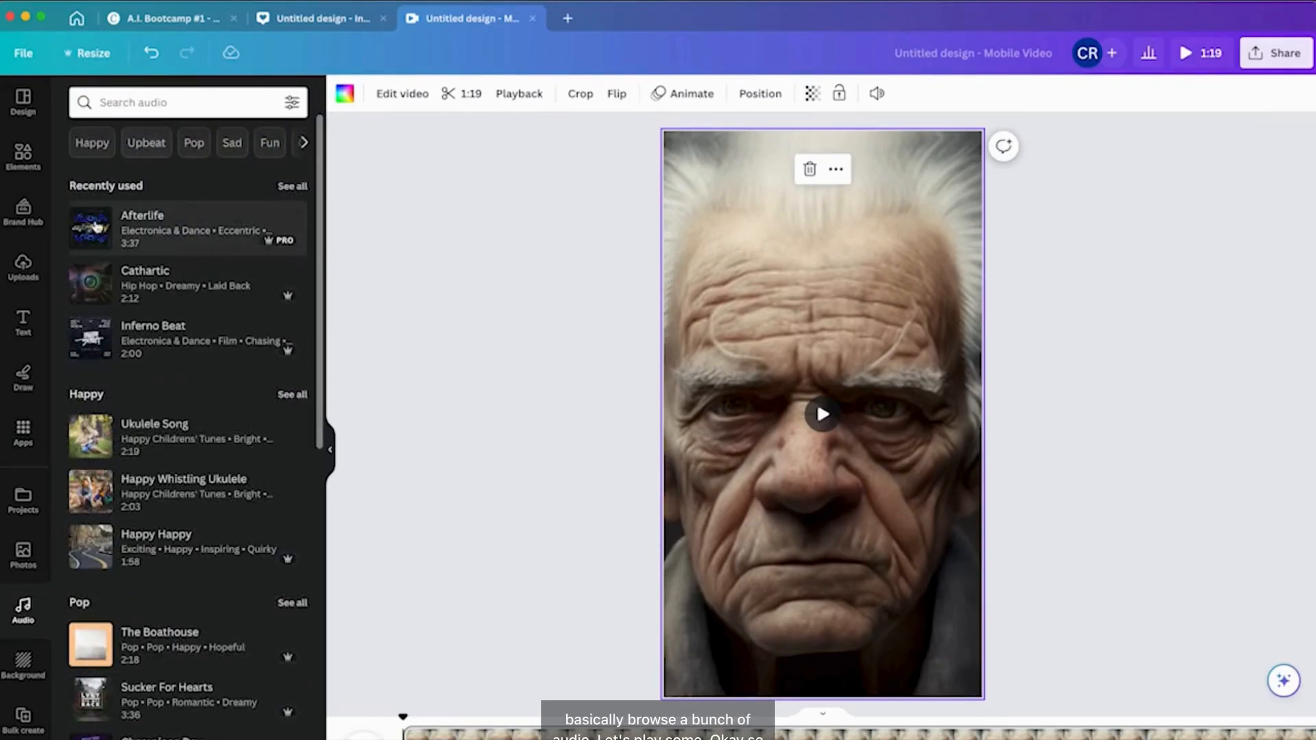
left_click(90, 229)
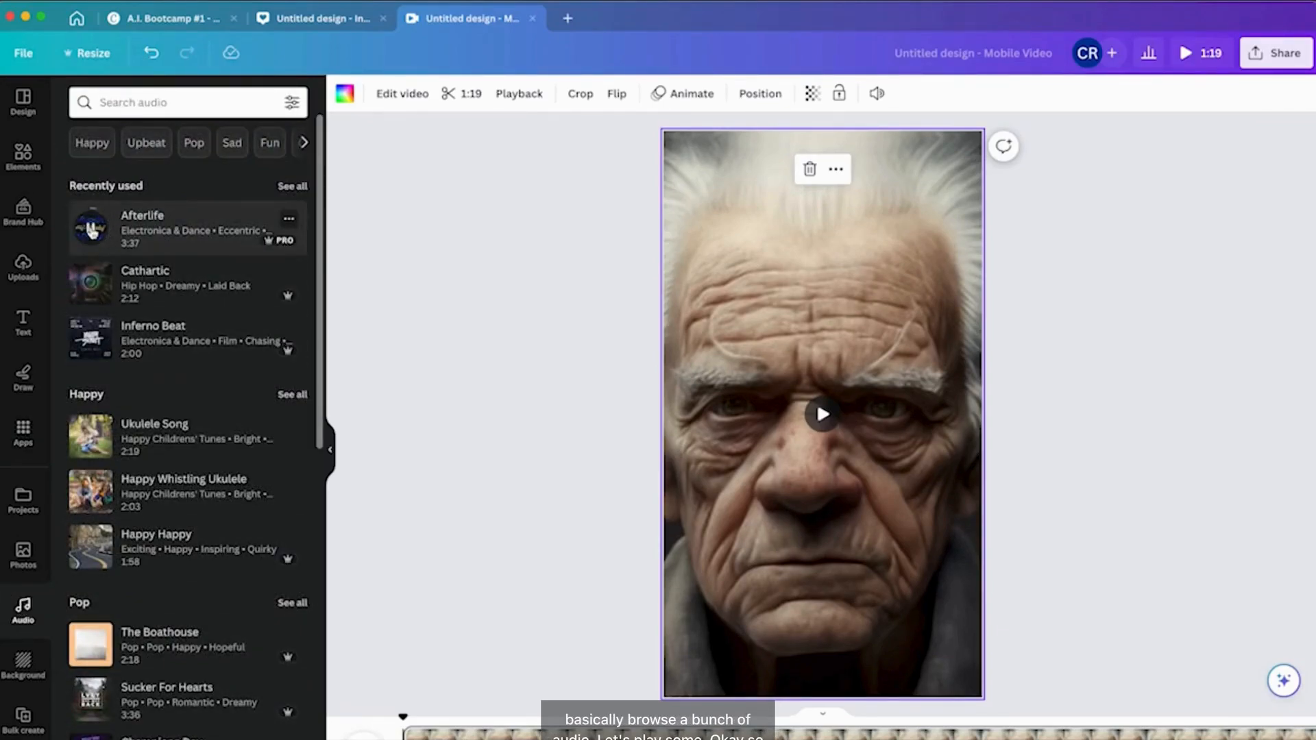
left_click(89, 230)
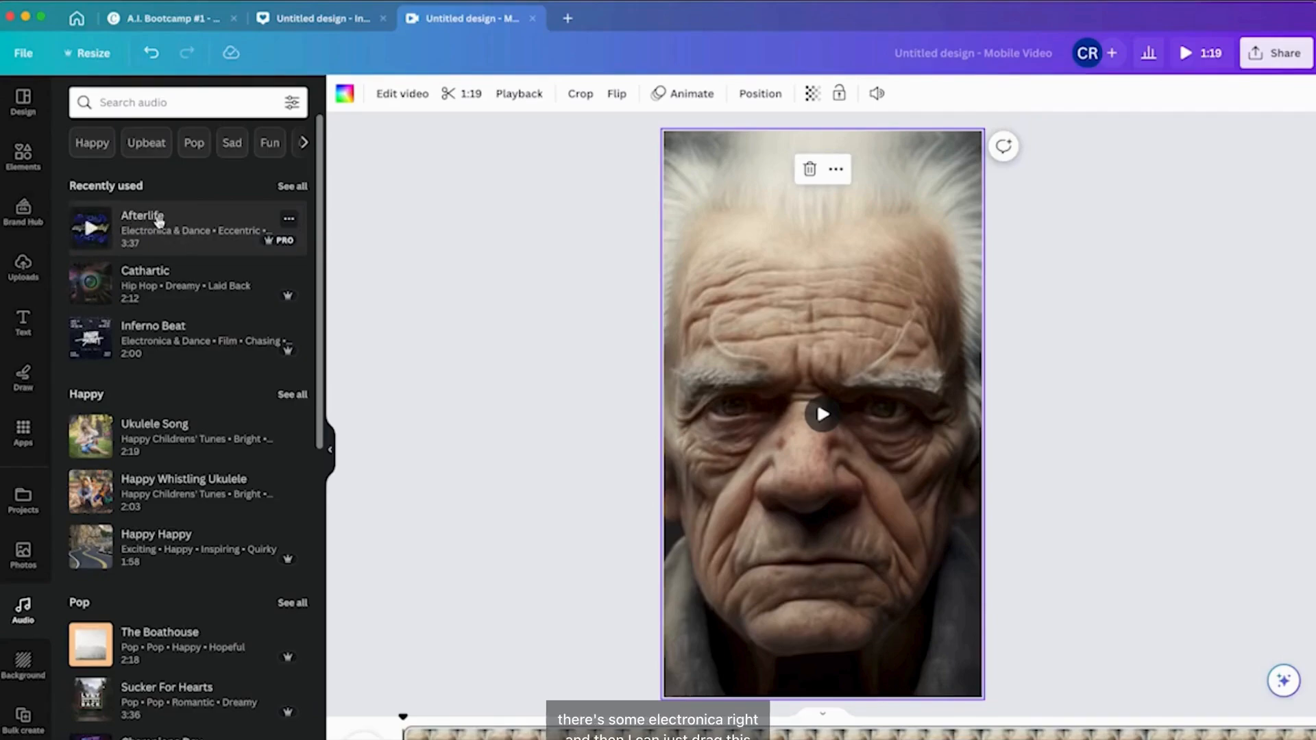
left_click_drag(156, 221, 363, 723)
left_click_drag(514, 737, 390, 737)
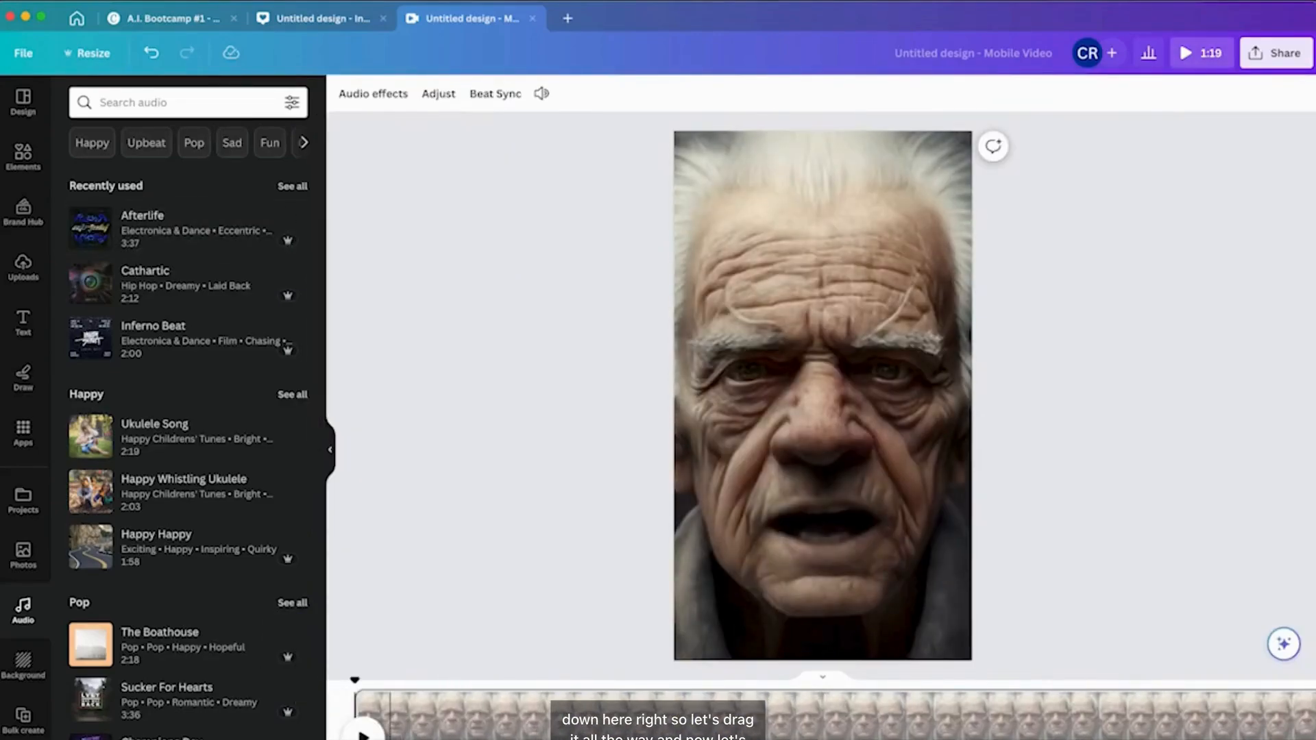
left_click(364, 733)
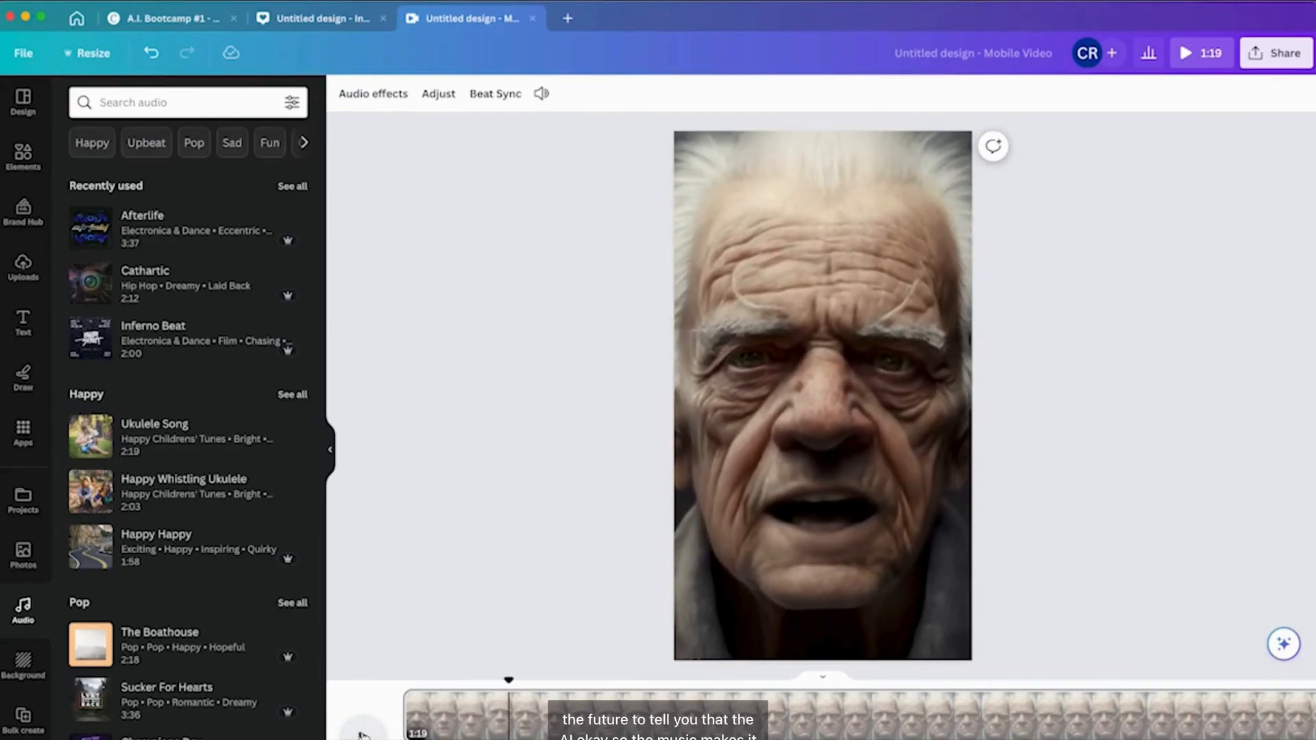
left_click(363, 734)
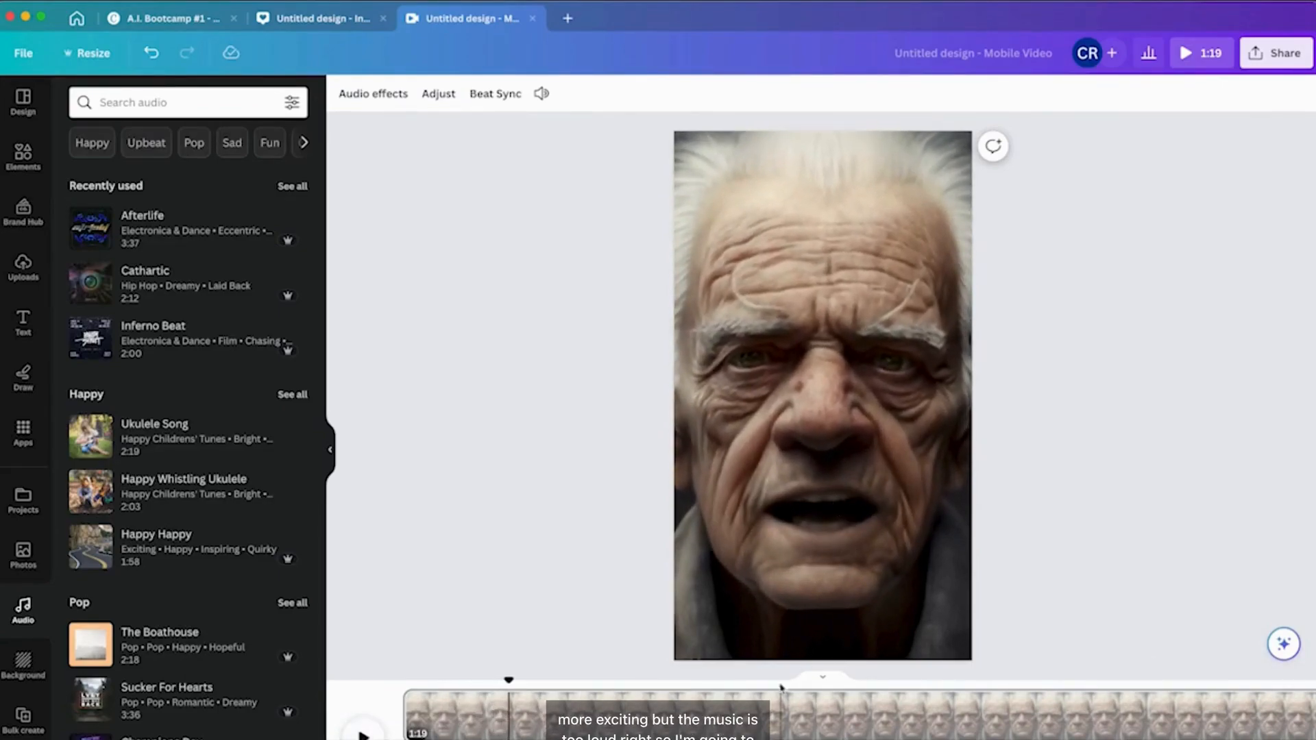
Lower the music track's volume to 32 and play the reel.
left_click(732, 713)
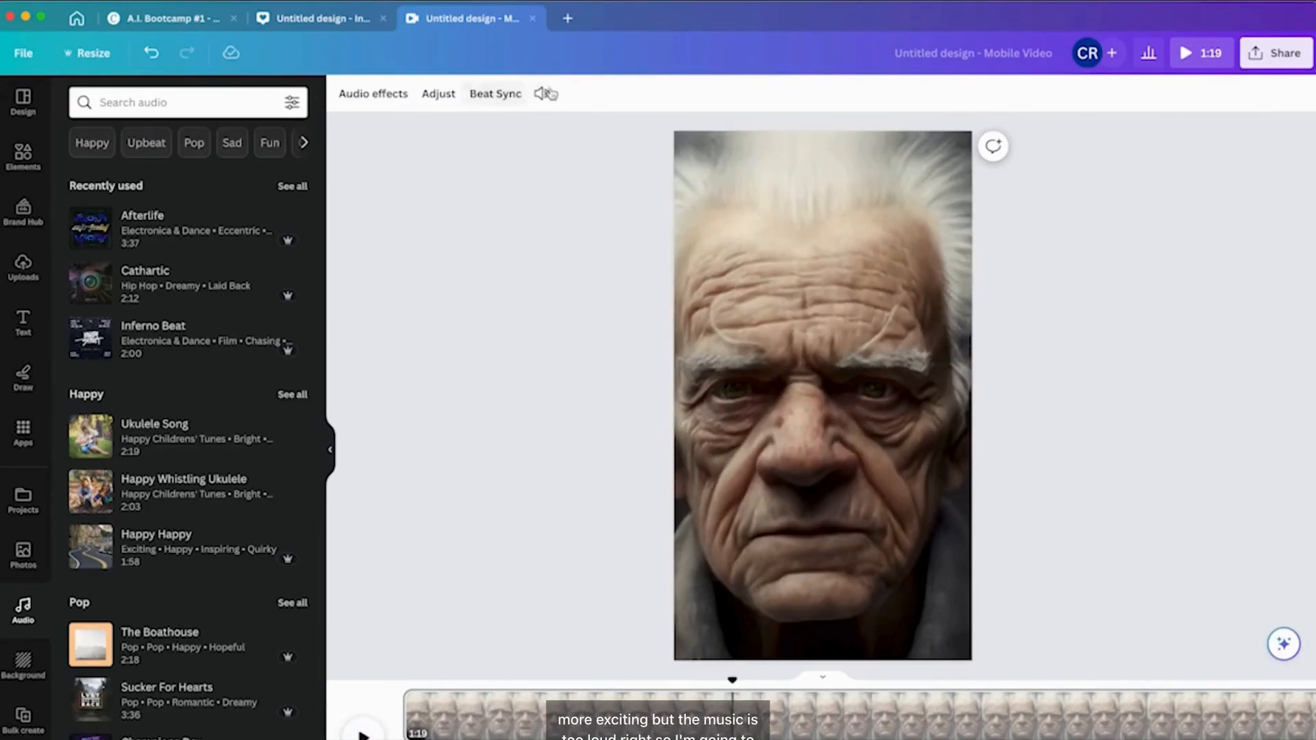
left_click(540, 93)
left_click_drag(332, 171, 305, 176)
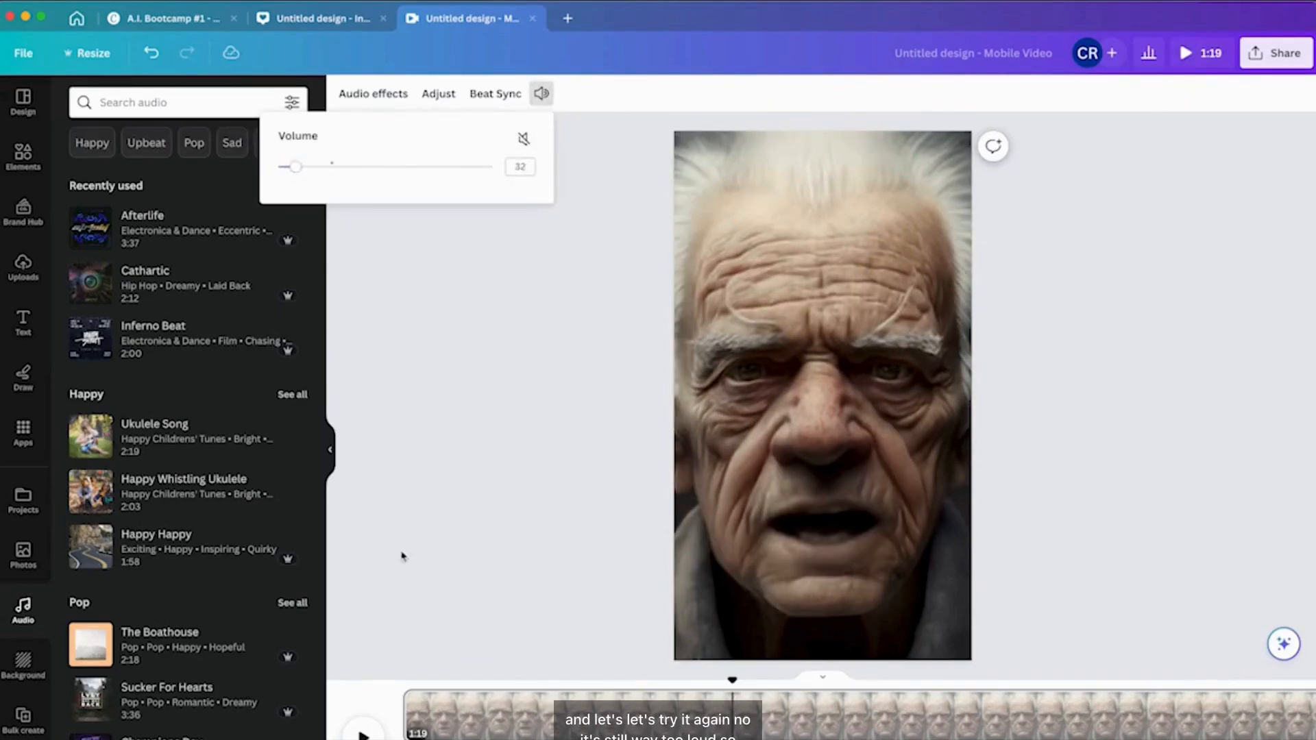
left_click(363, 736)
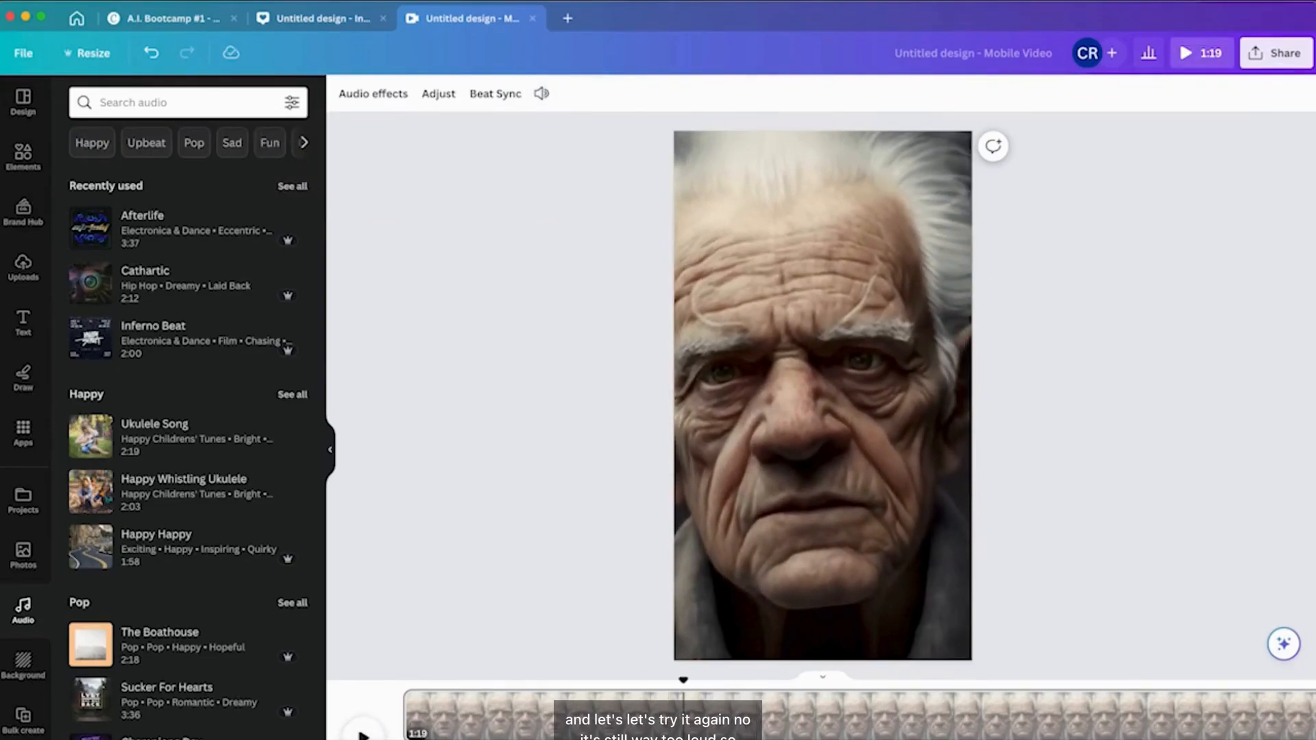
Set the music track's volume to 10 and play the reel from the start.
left_click(542, 93)
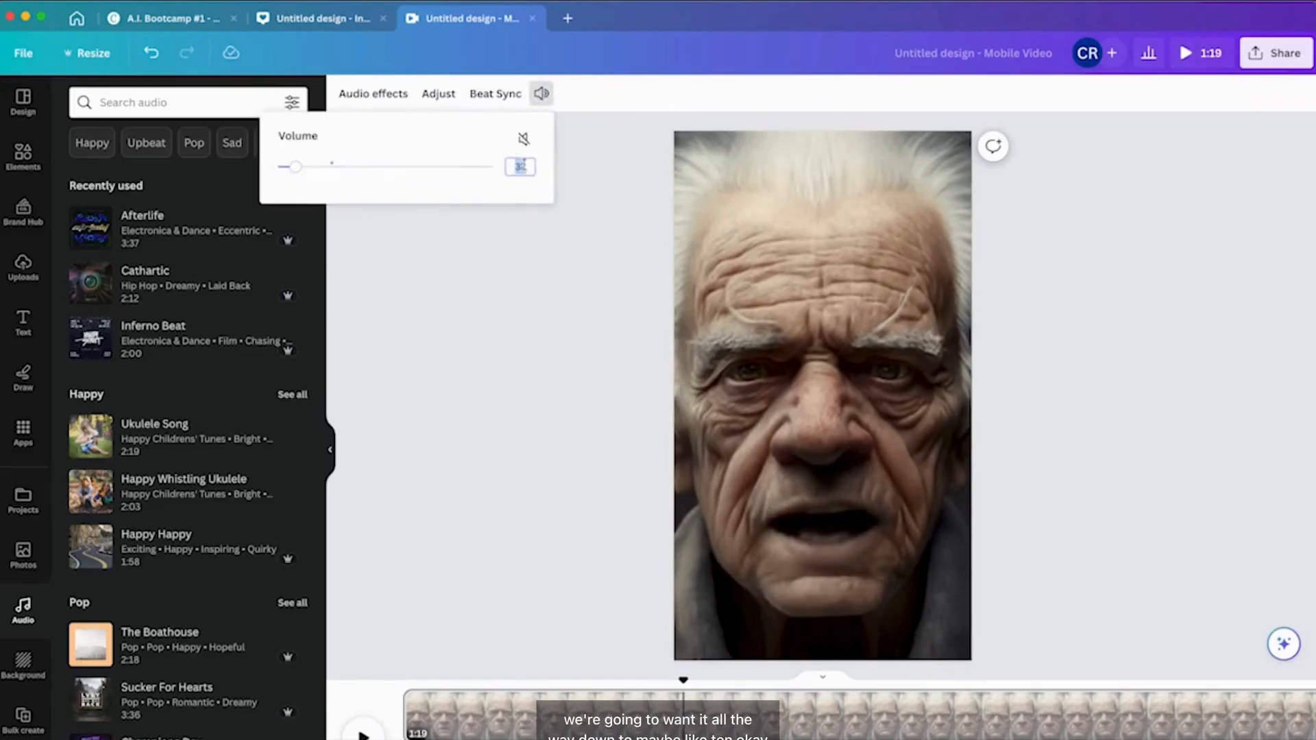
key("Return")
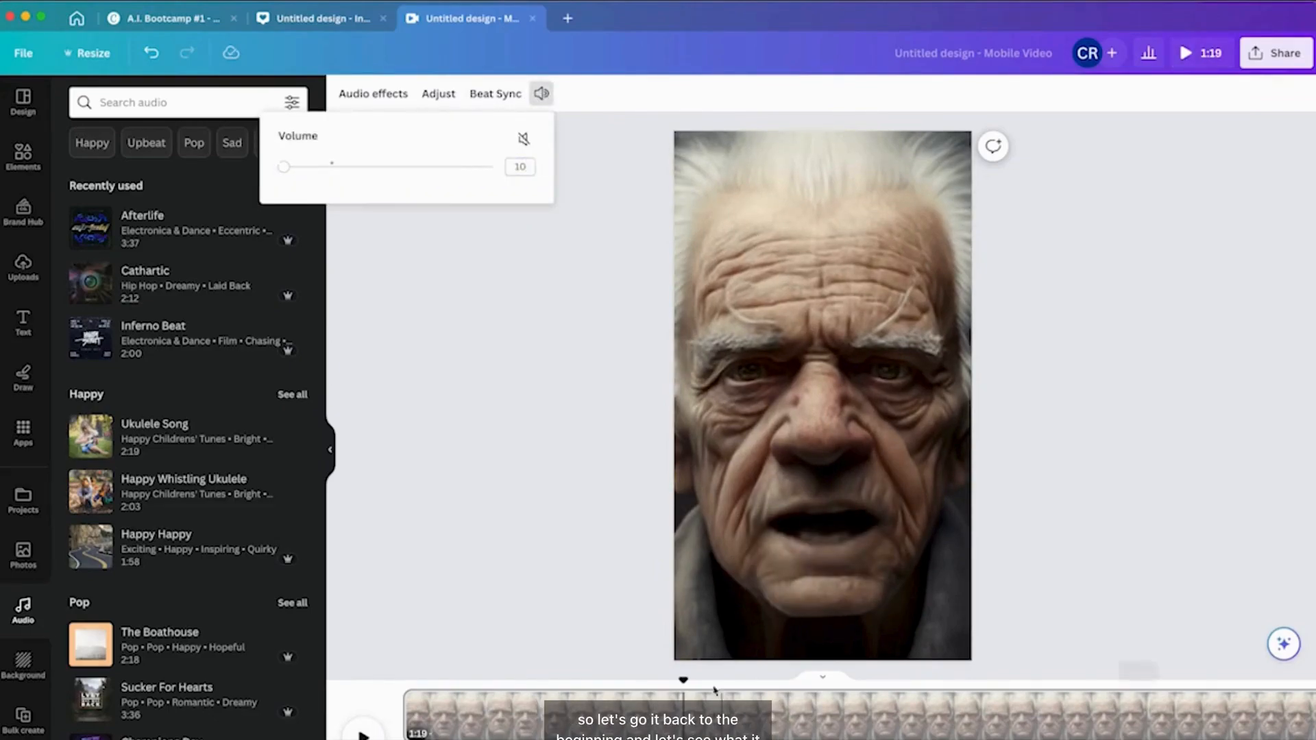
left_click_drag(685, 681, 405, 681)
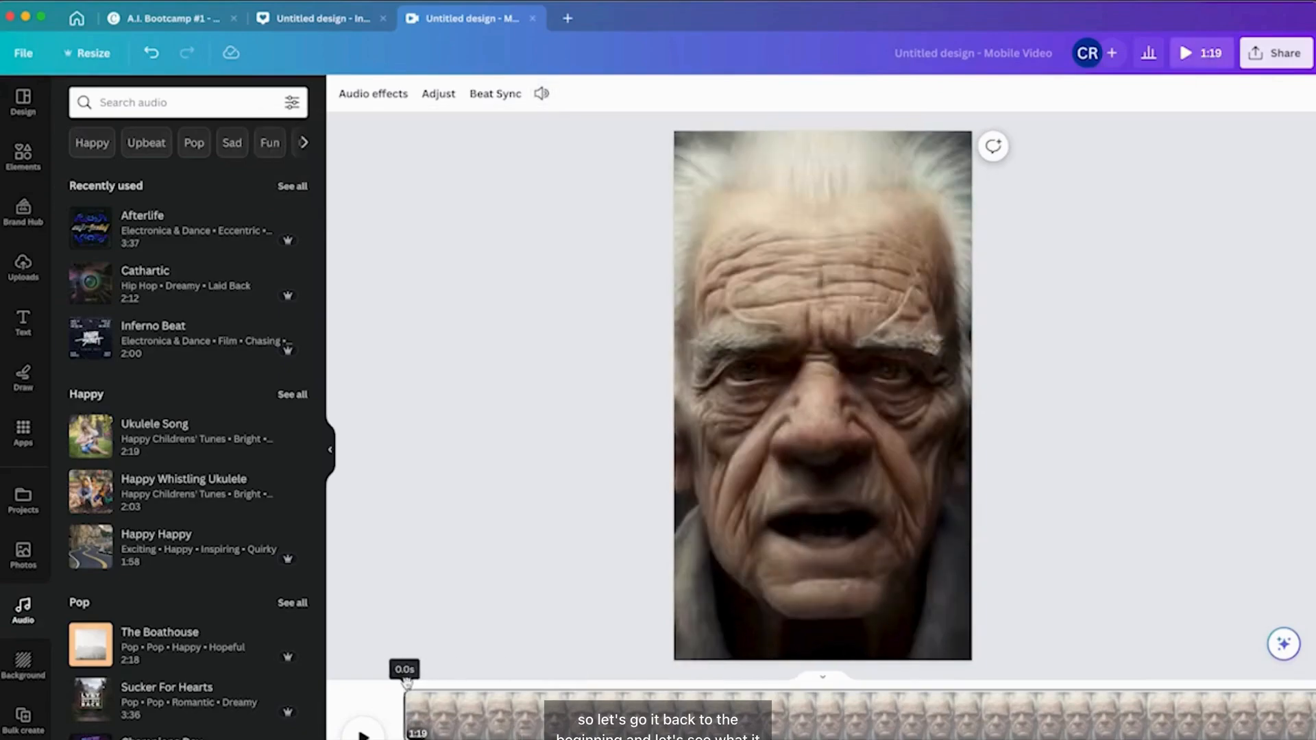
left_click(361, 735)
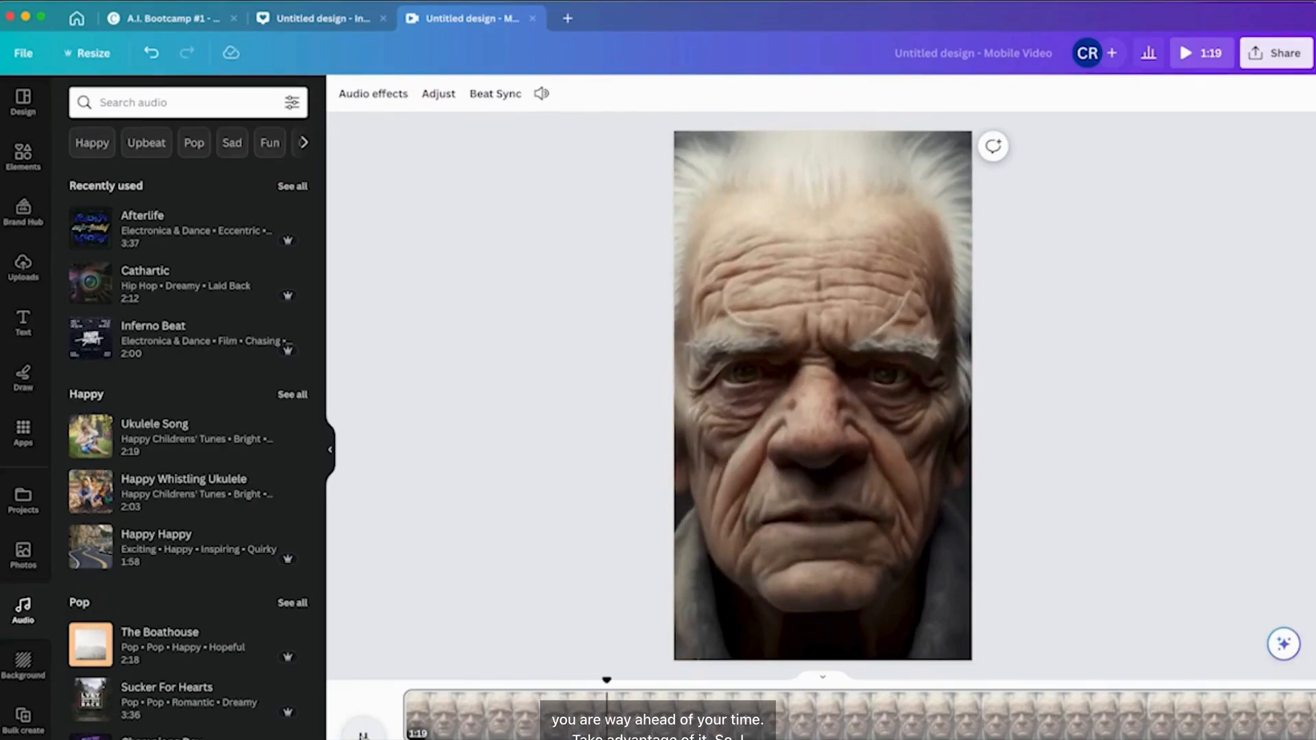
key("space")
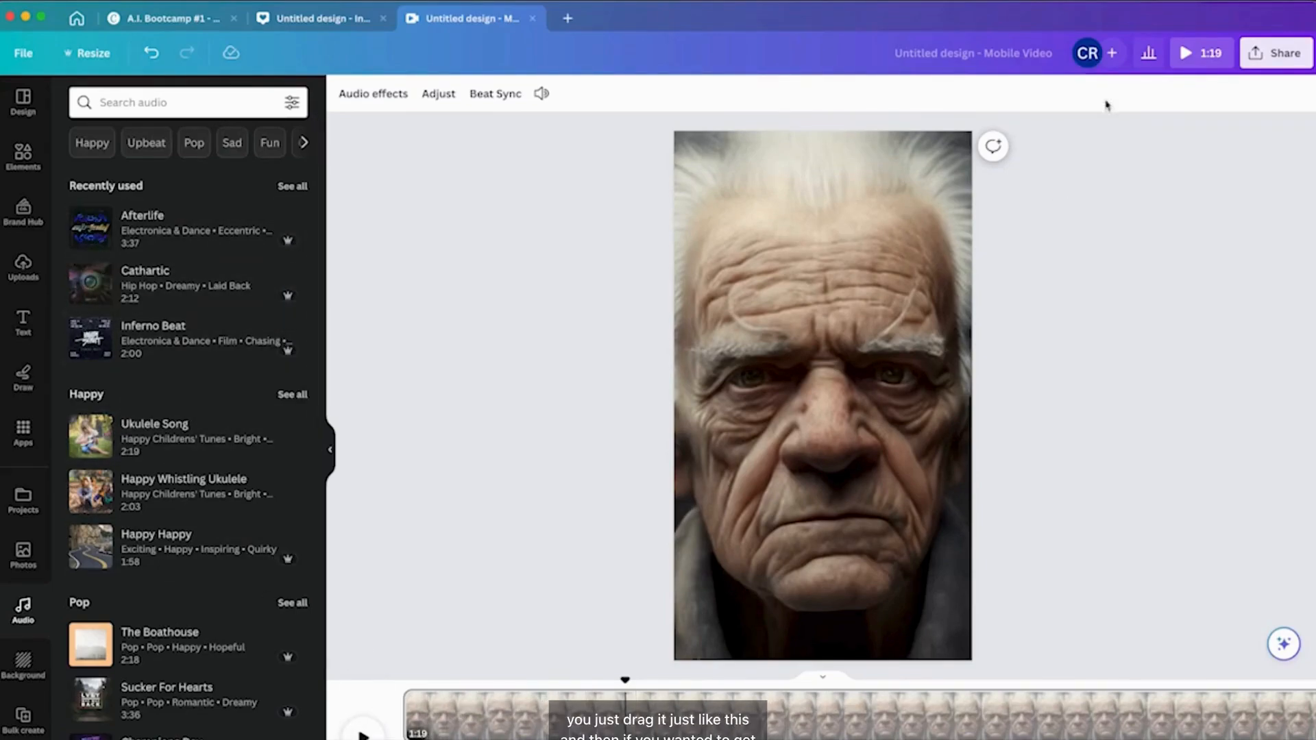
Rename the reel design as MIDJOURNEY TALKING AVATAR REELS.
left_click(980, 54)
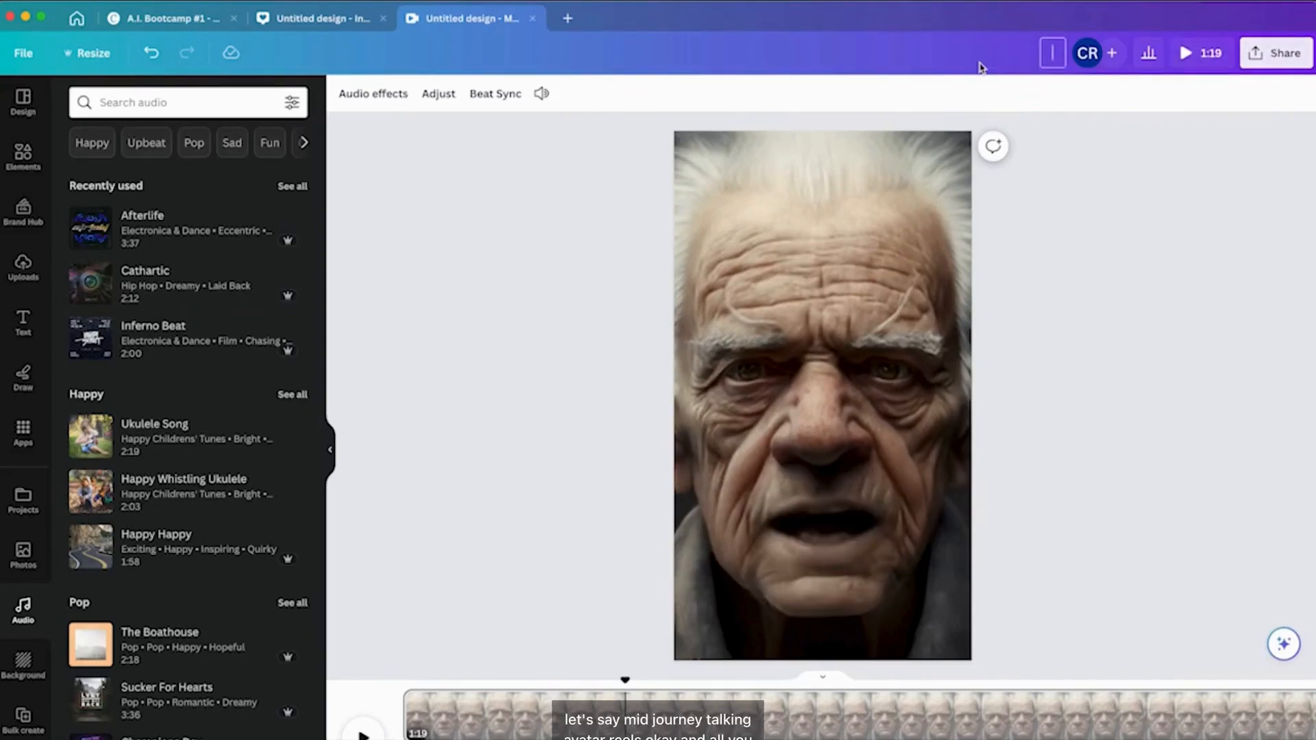
type("MIDJOURNEY TALKIN")
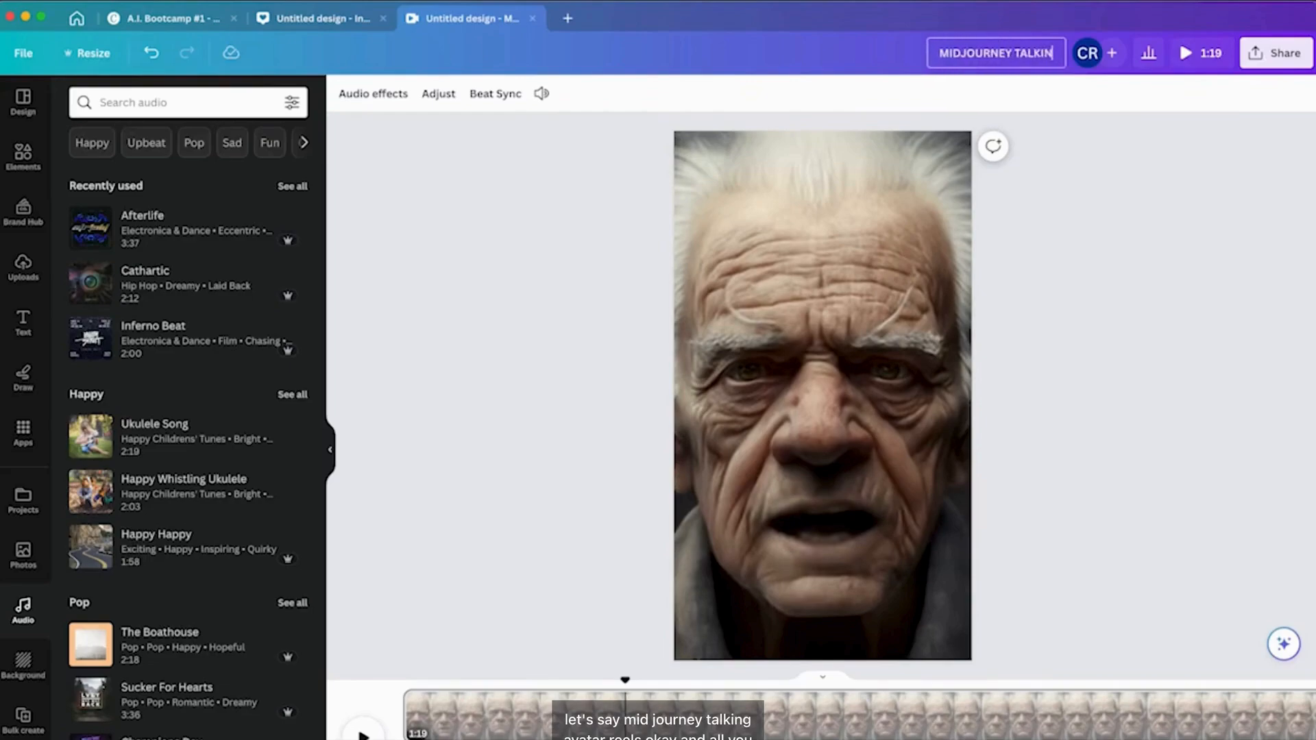
type("G AVATAR REELS")
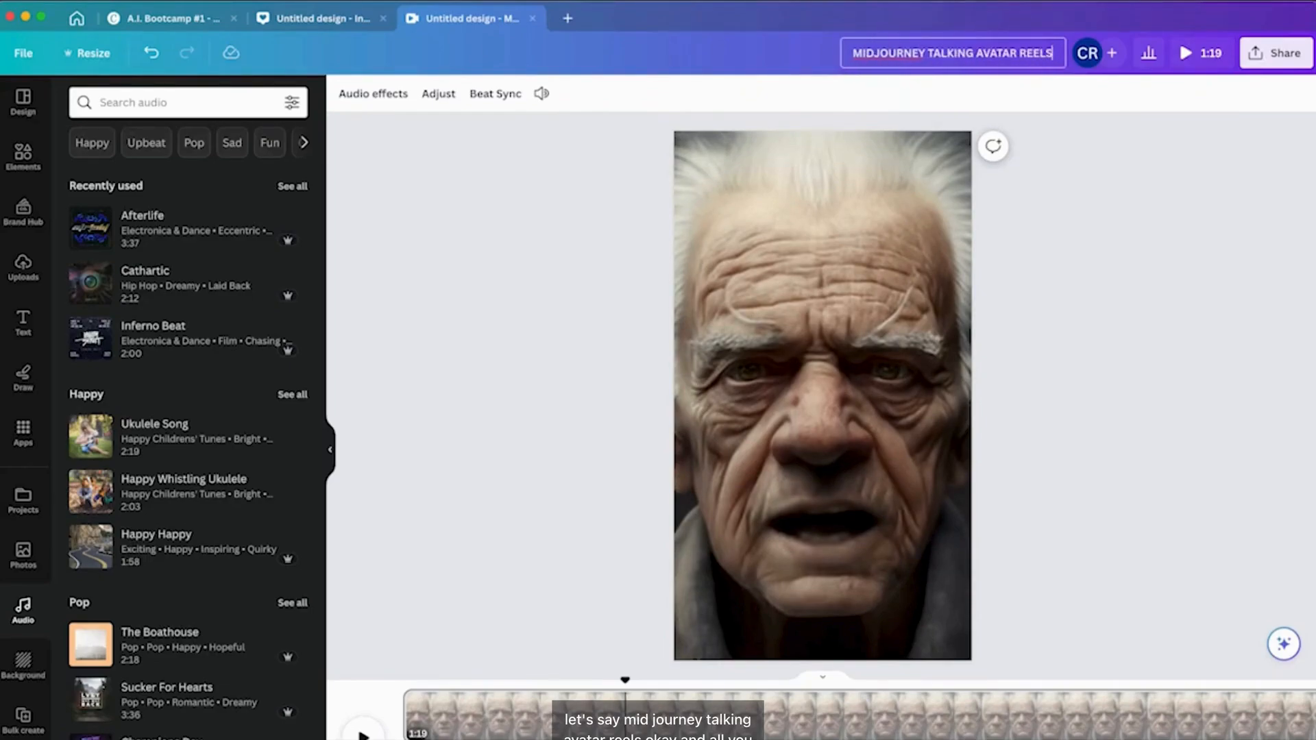
Download the reel as an MP4 video in 1080p quality.
left_click(1276, 53)
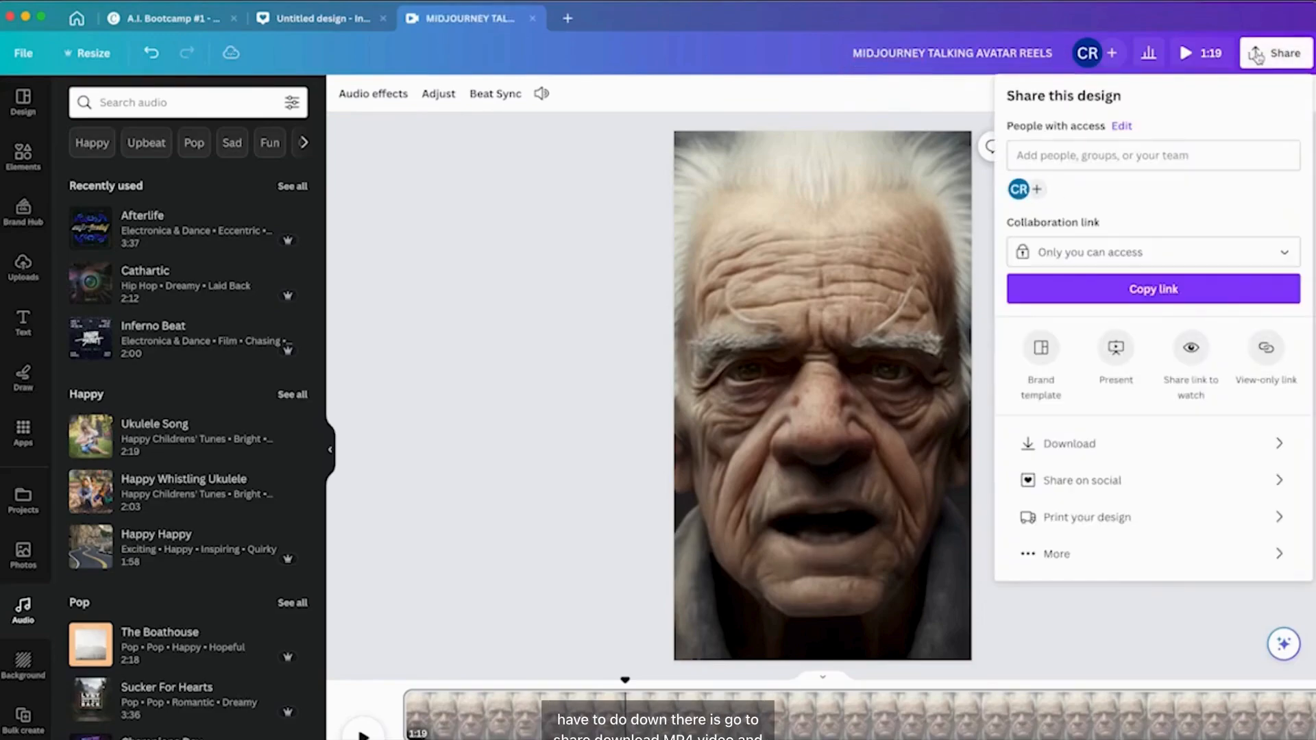
left_click(1069, 443)
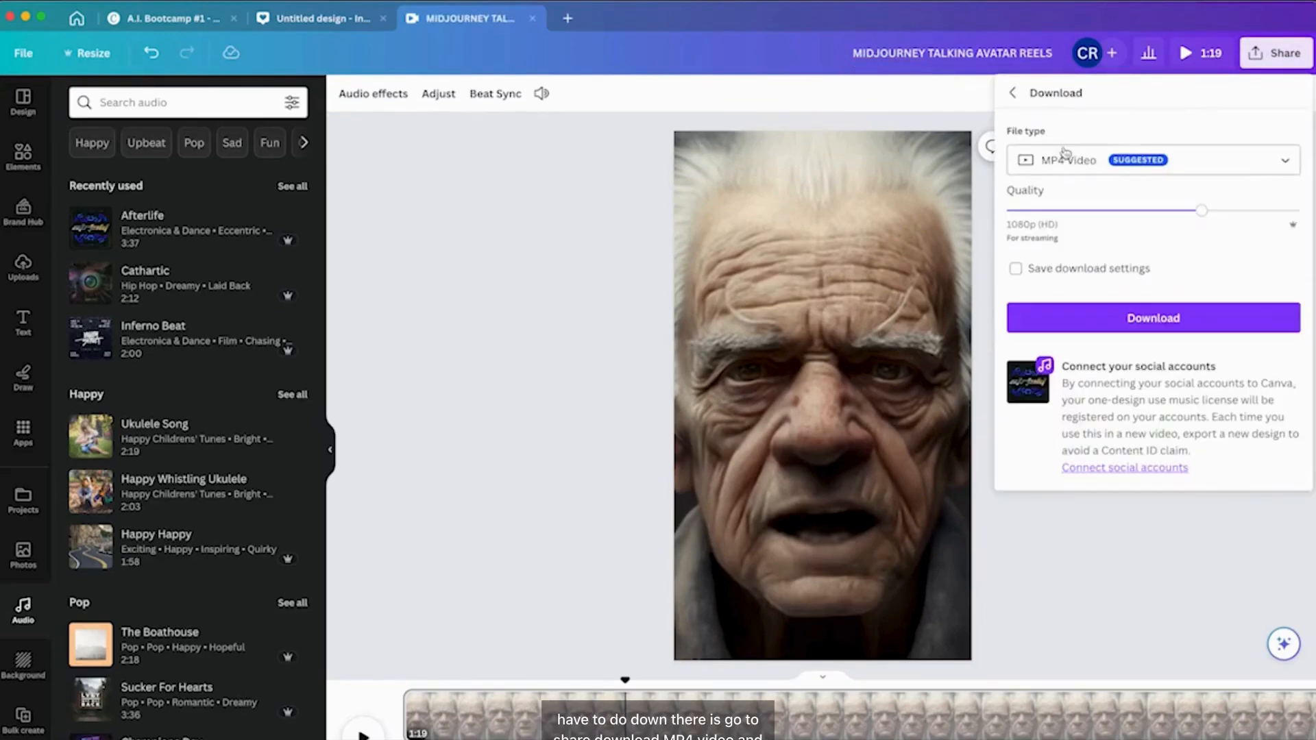
left_click(1150, 322)
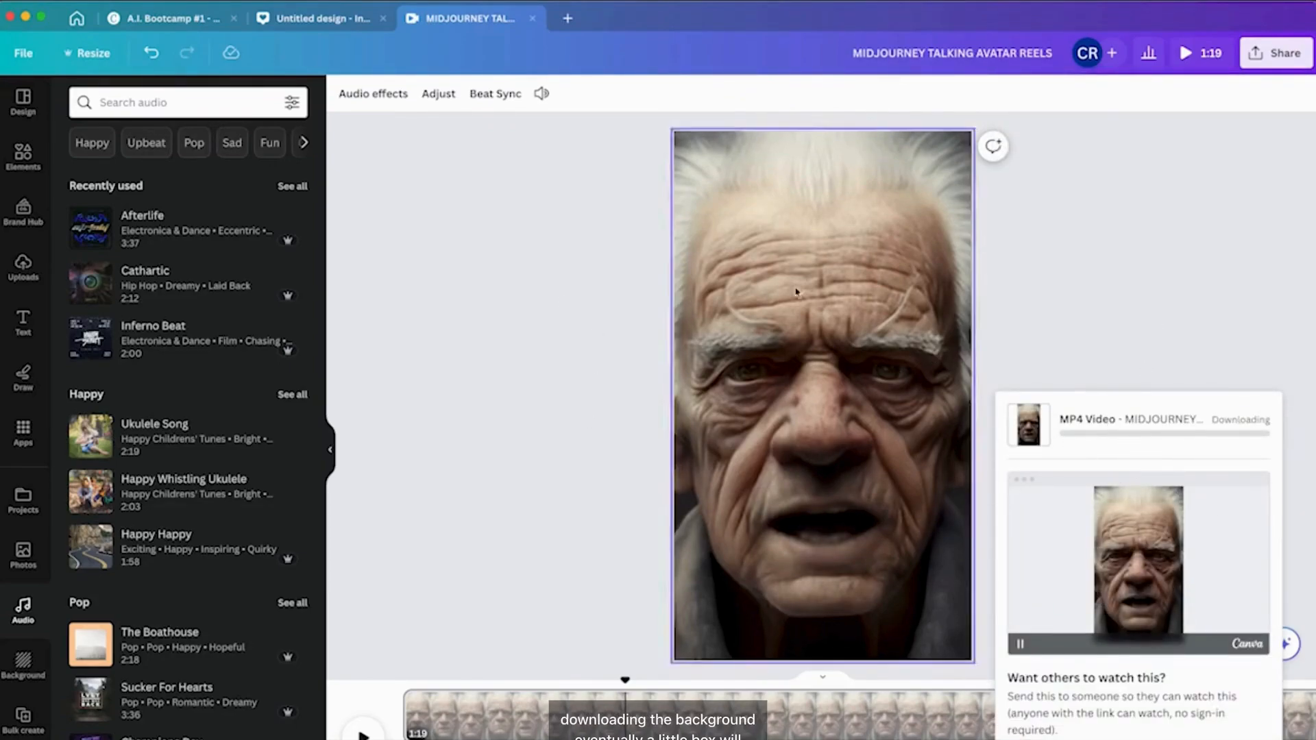
In the Instagram Post design, play the glasses avatar video with its background removed.
left_click(316, 19)
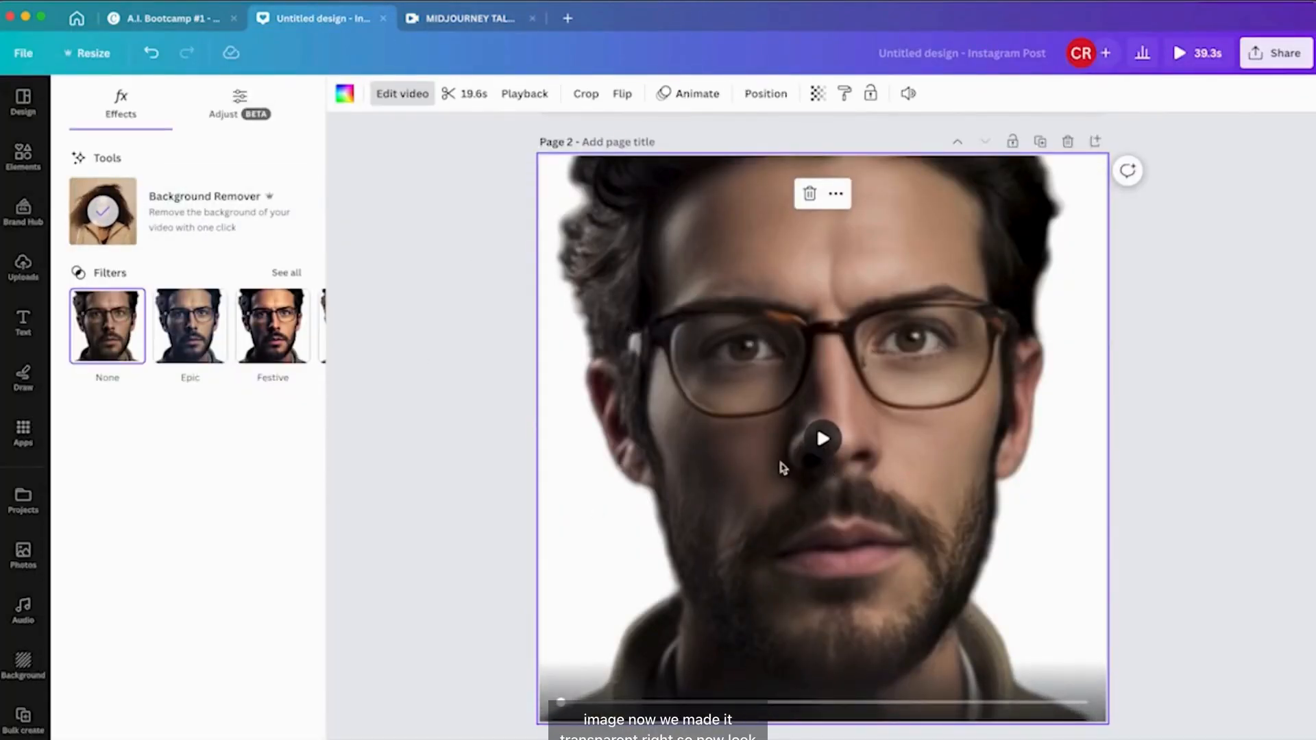
left_click(821, 440)
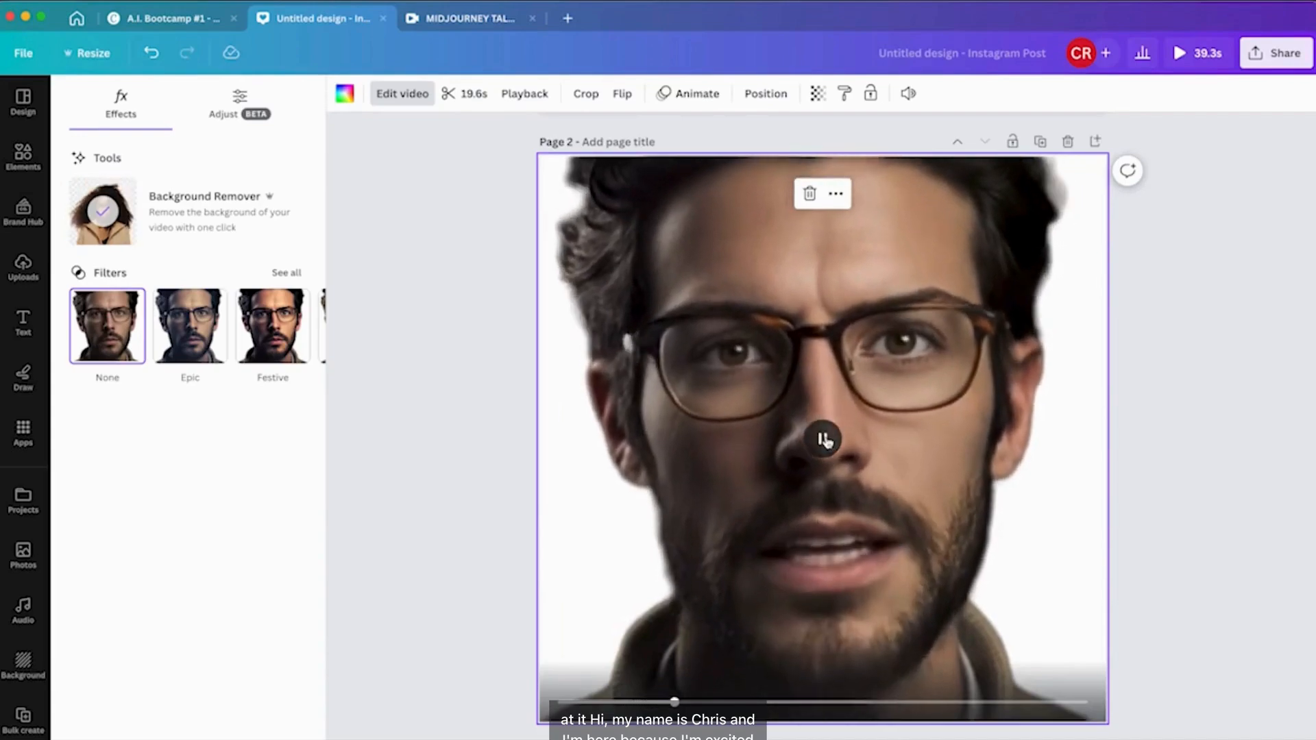
left_click(824, 440)
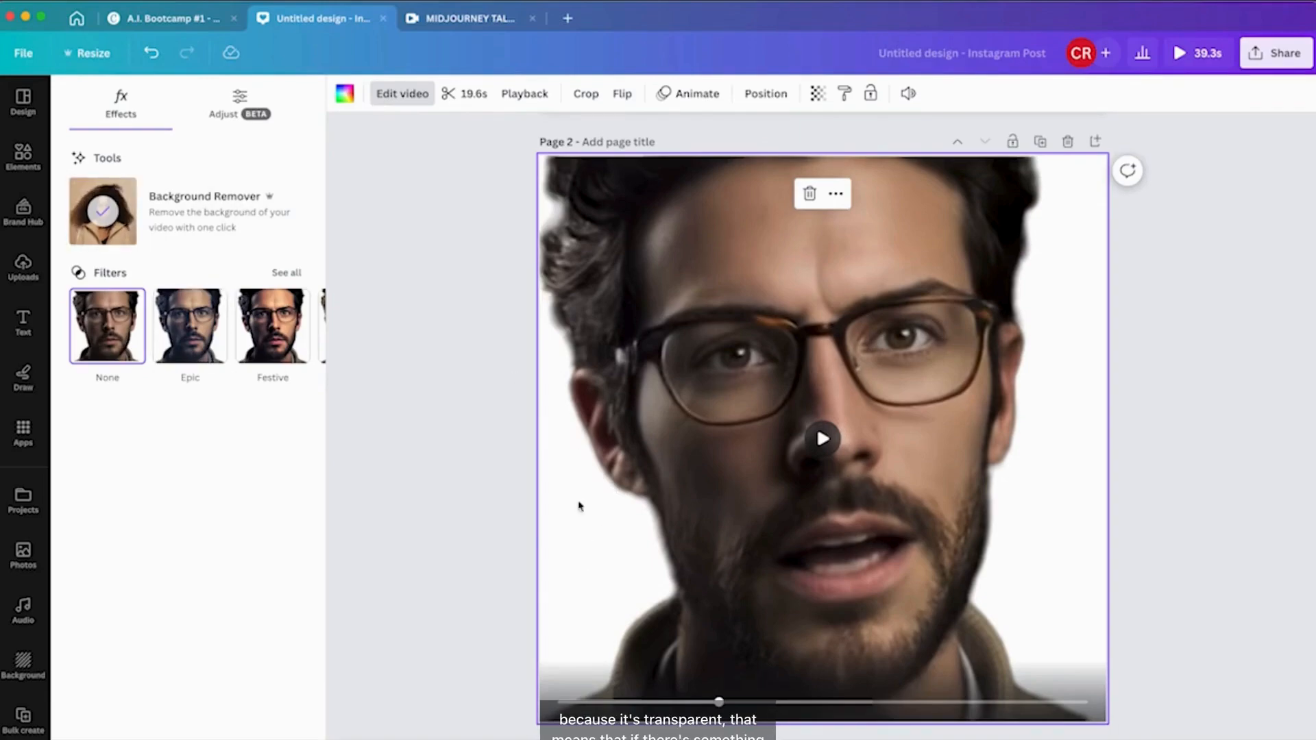
left_click(345, 93)
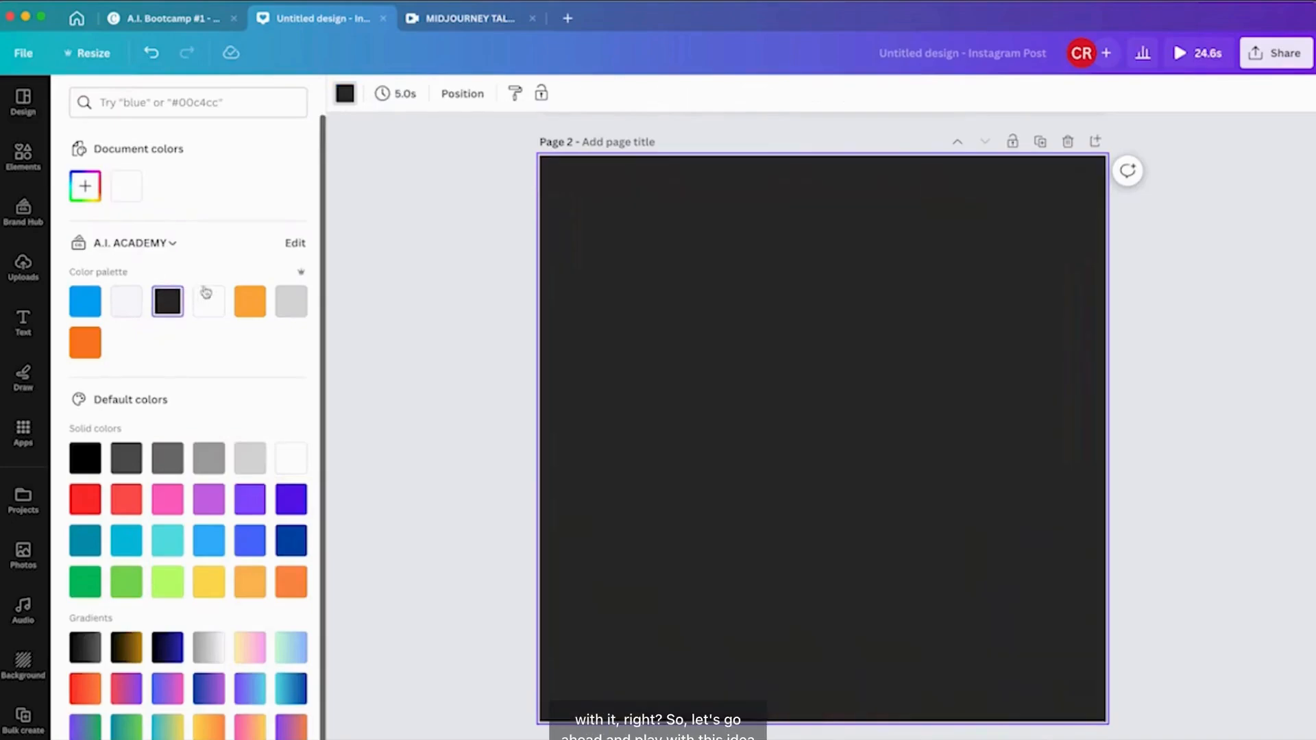
left_click(345, 94)
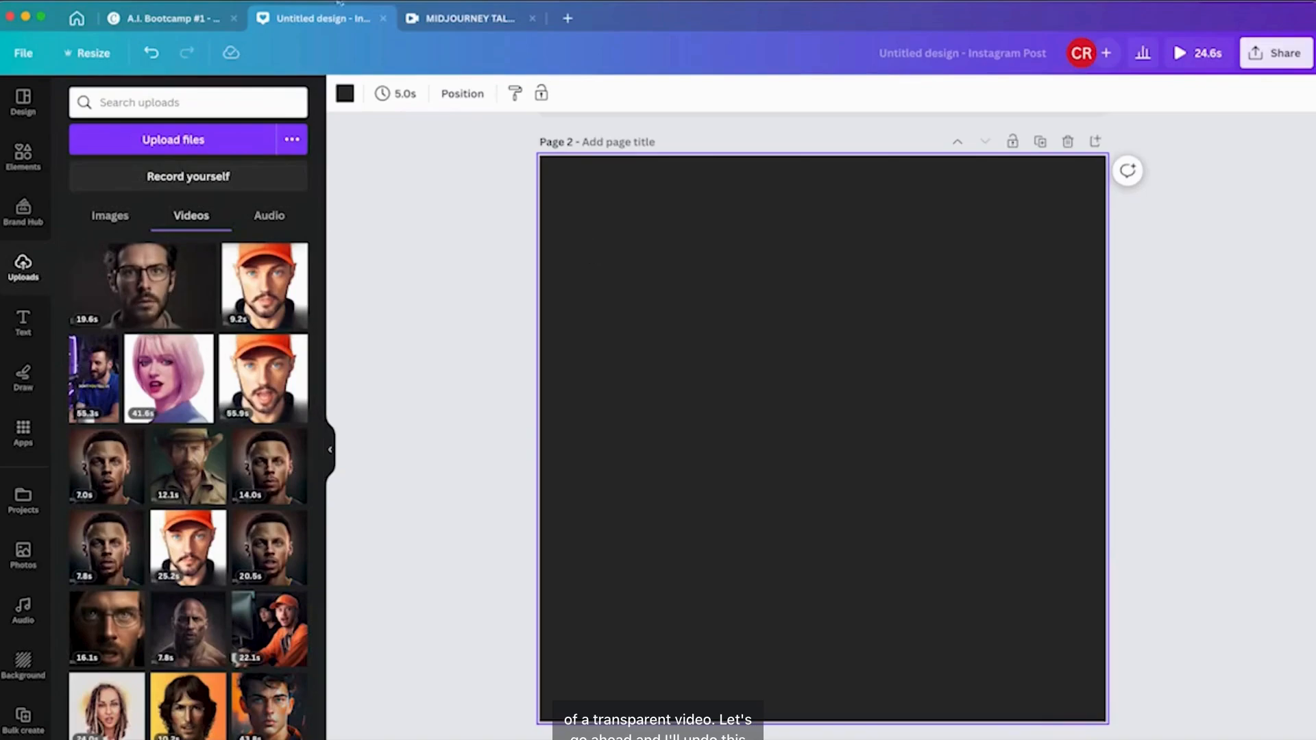
key("super+z")
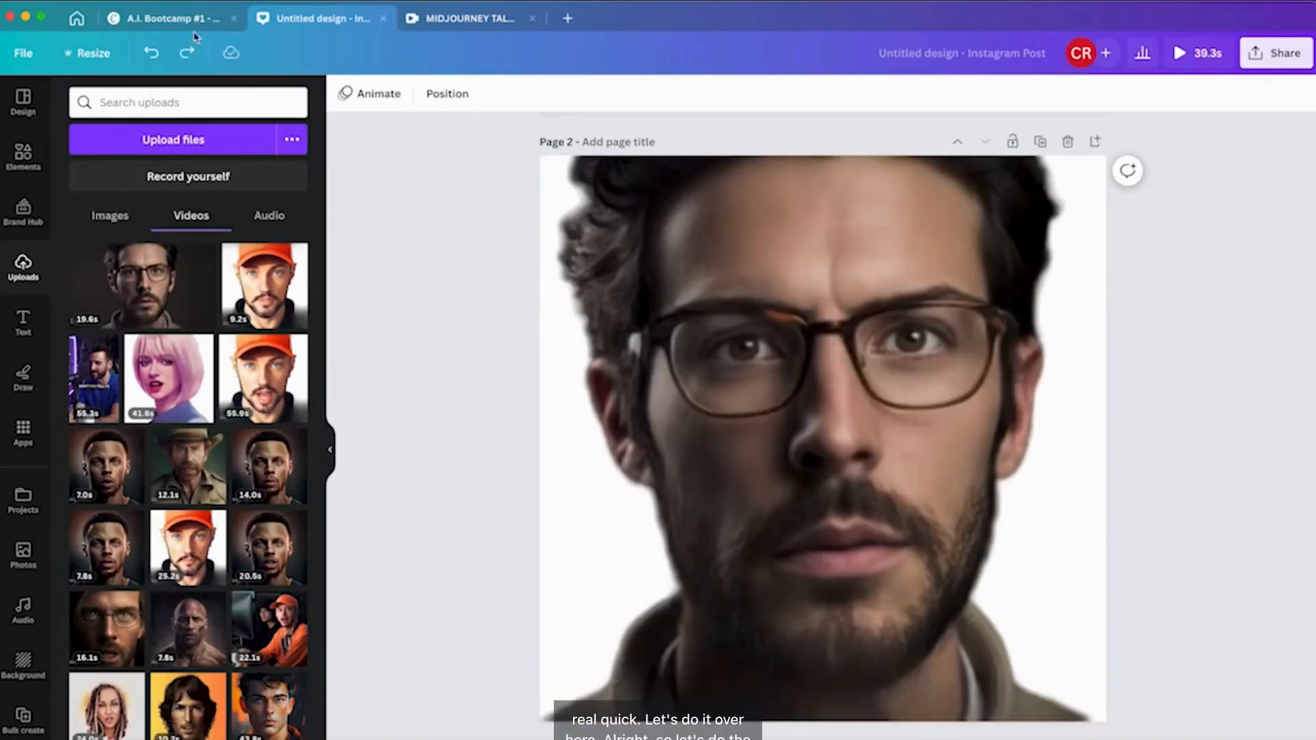
In the A.I. Bootcamp presentation, delete the grandpa avatar video from the slide.
left_click(195, 20)
left_click(641, 583)
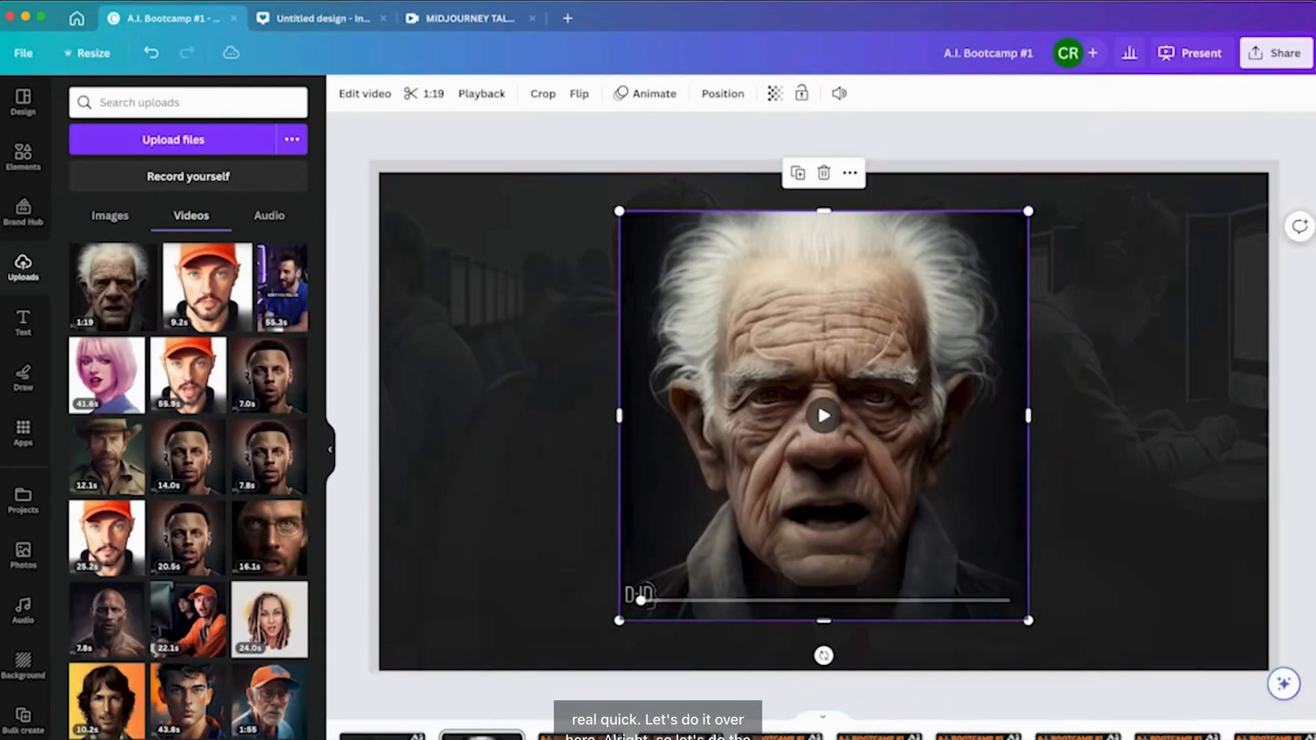
key("Delete")
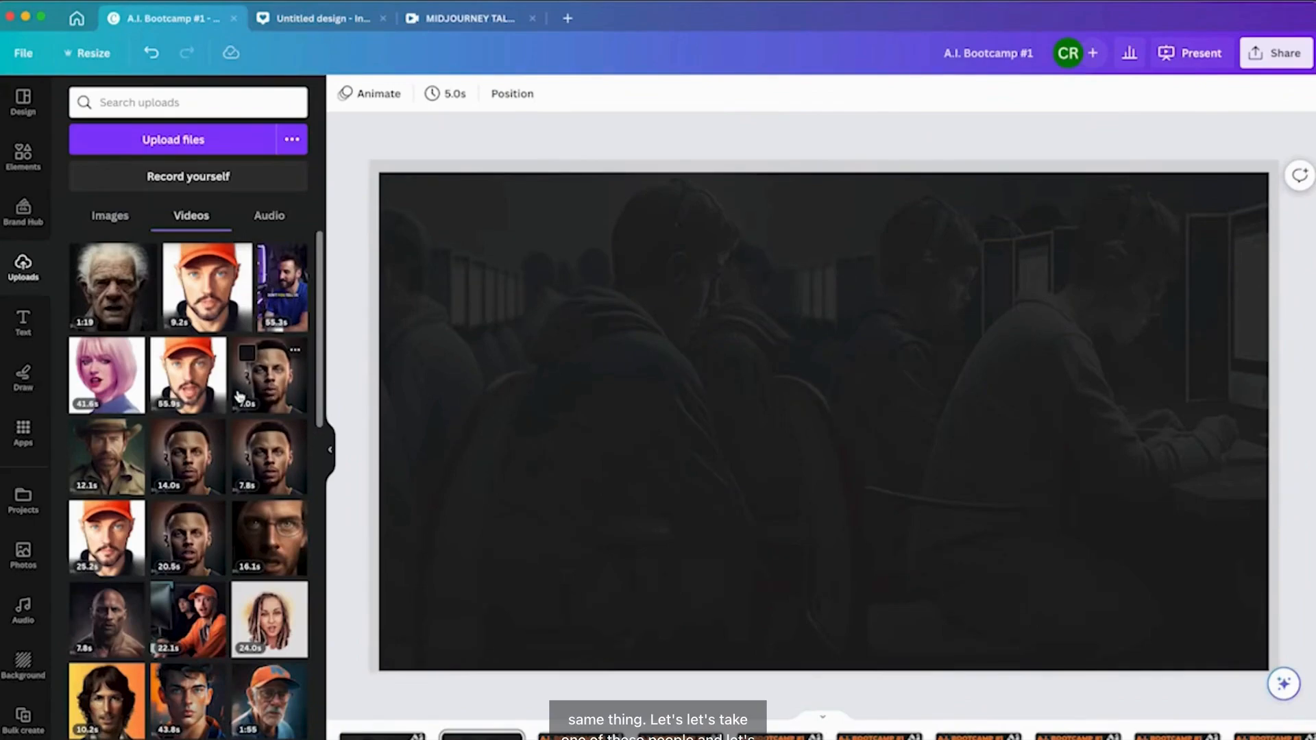
Add the 7.8s Steph Curry avatar video to the slide and run Background Remover on it.
left_click(270, 456)
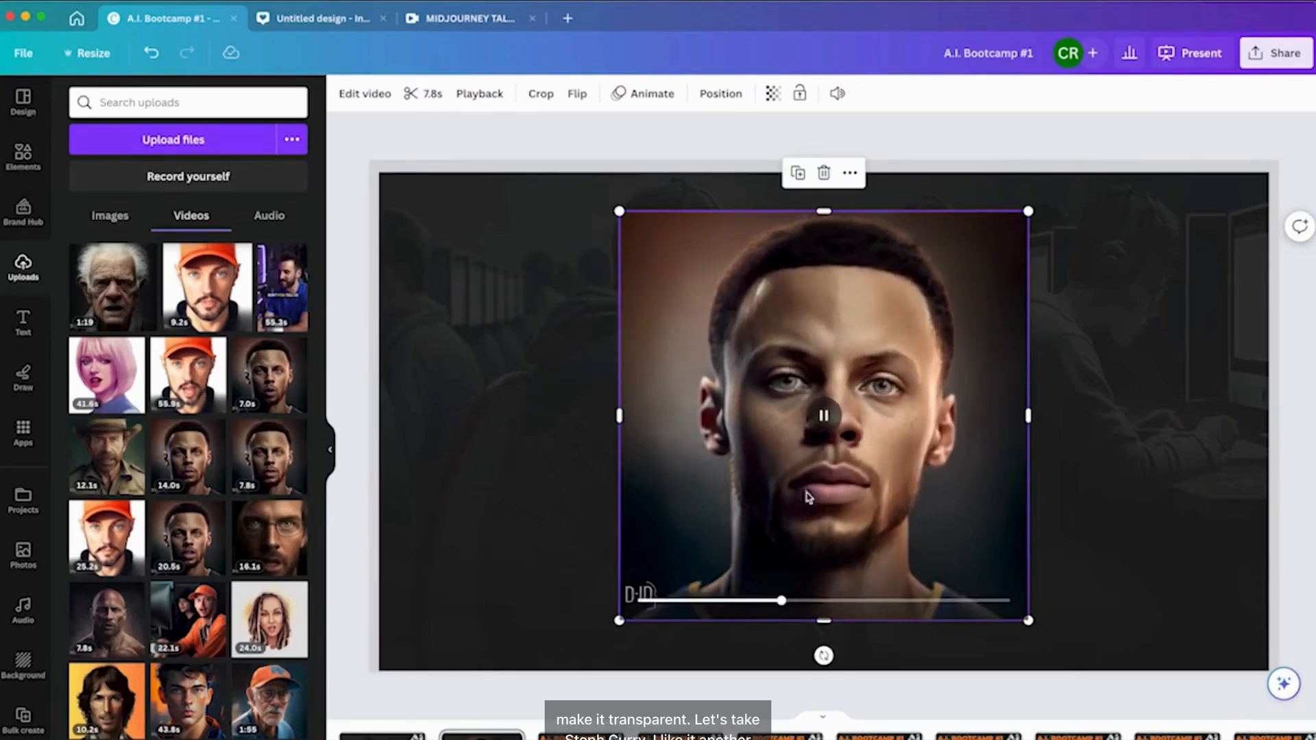
left_click(822, 416)
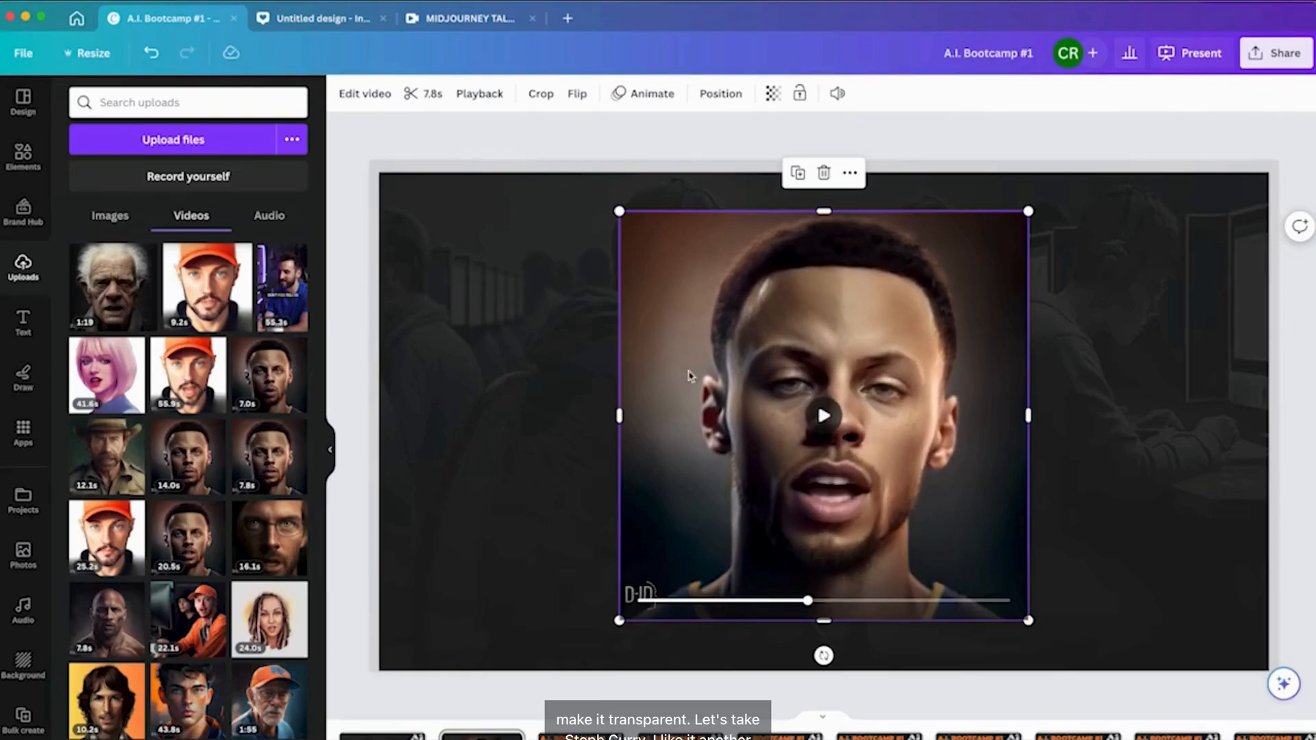
left_click(363, 93)
left_click(191, 215)
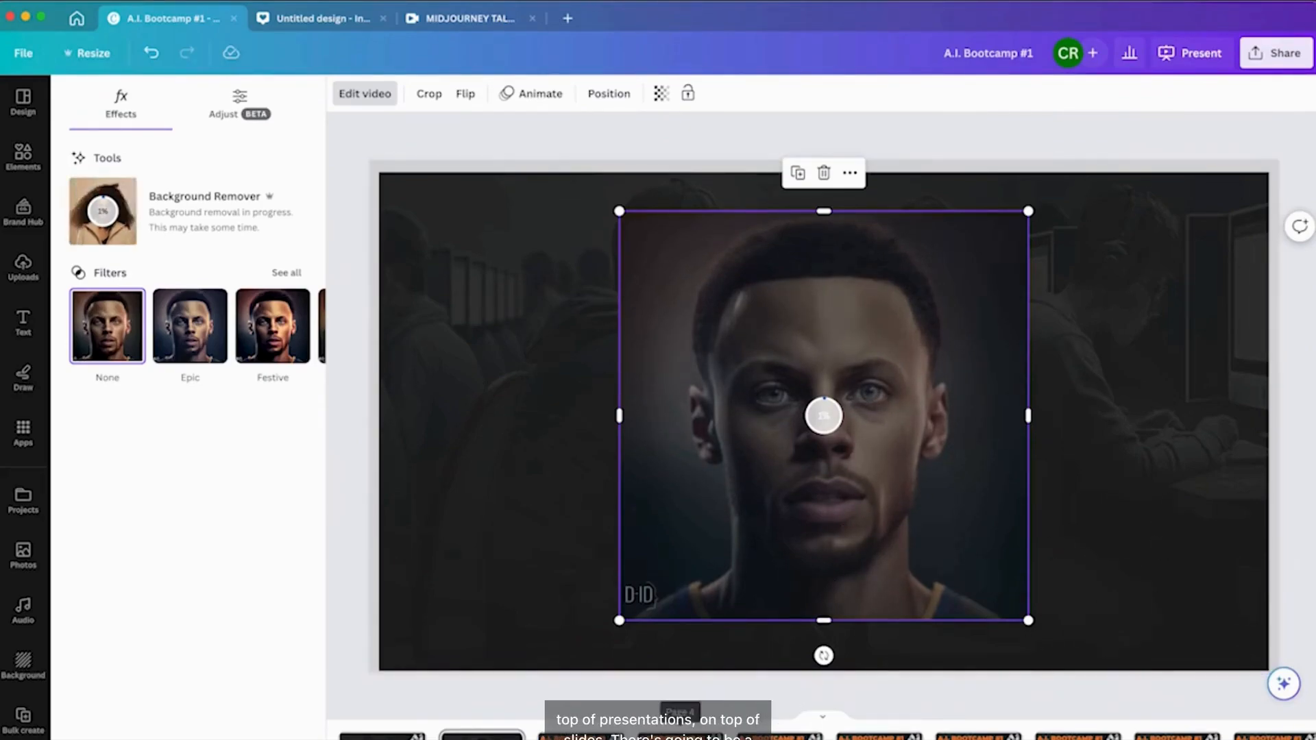
left_click(456, 20)
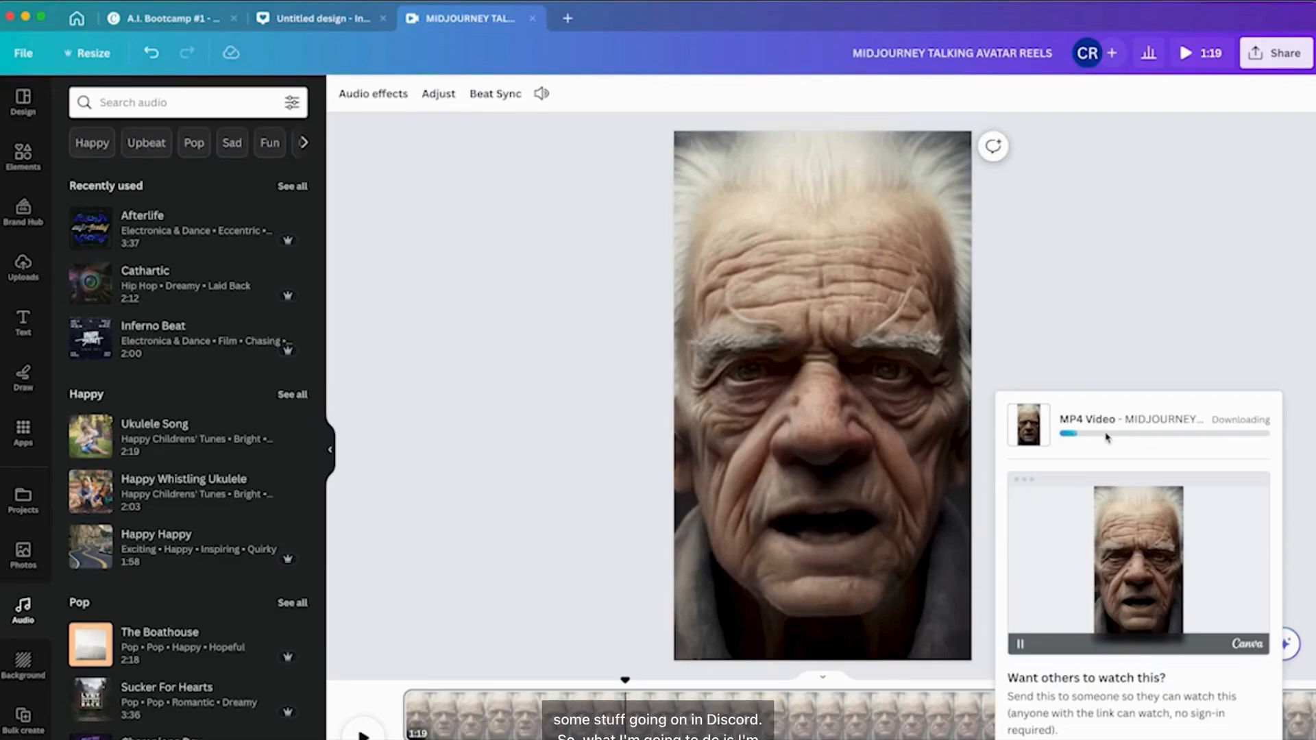
Switch to the A.I. Bootcamp presentation and shrink the Steph Curry video, moving it into the slide's lower-right corner.
left_click(316, 19)
left_click(180, 17)
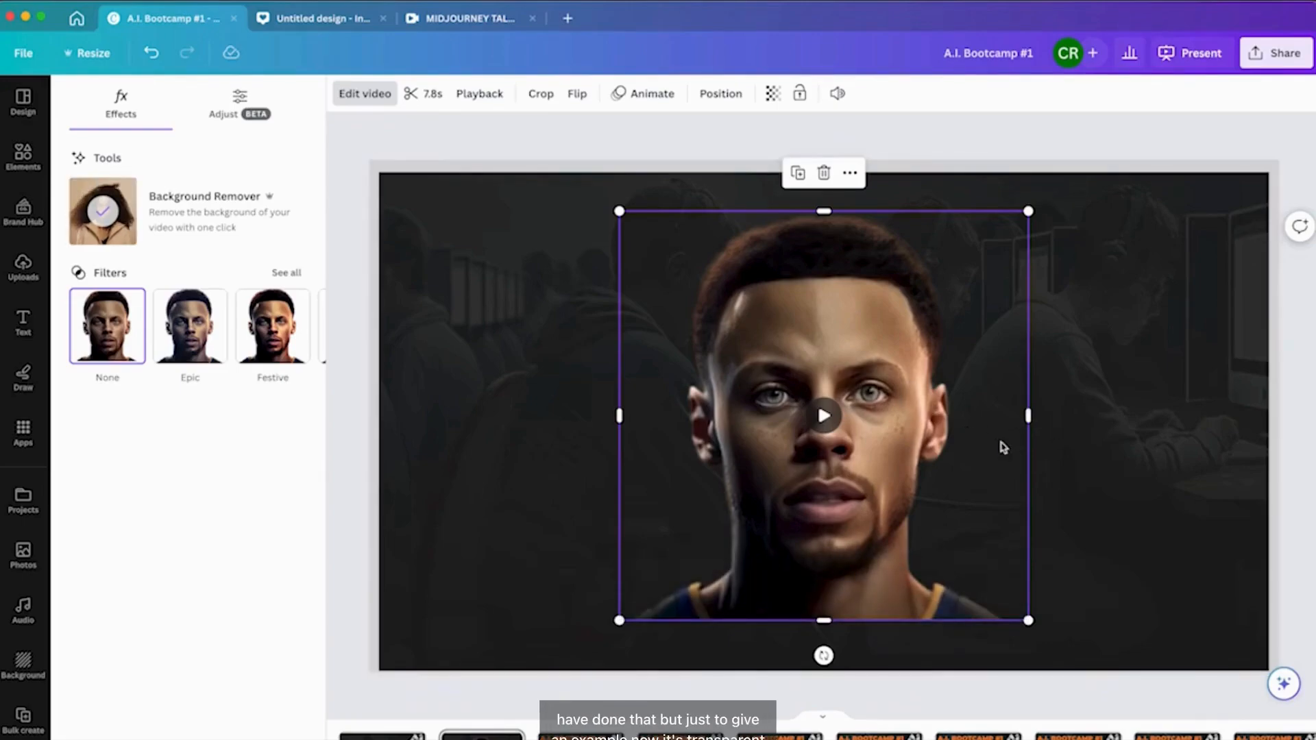
left_click_drag(822, 515, 967, 541)
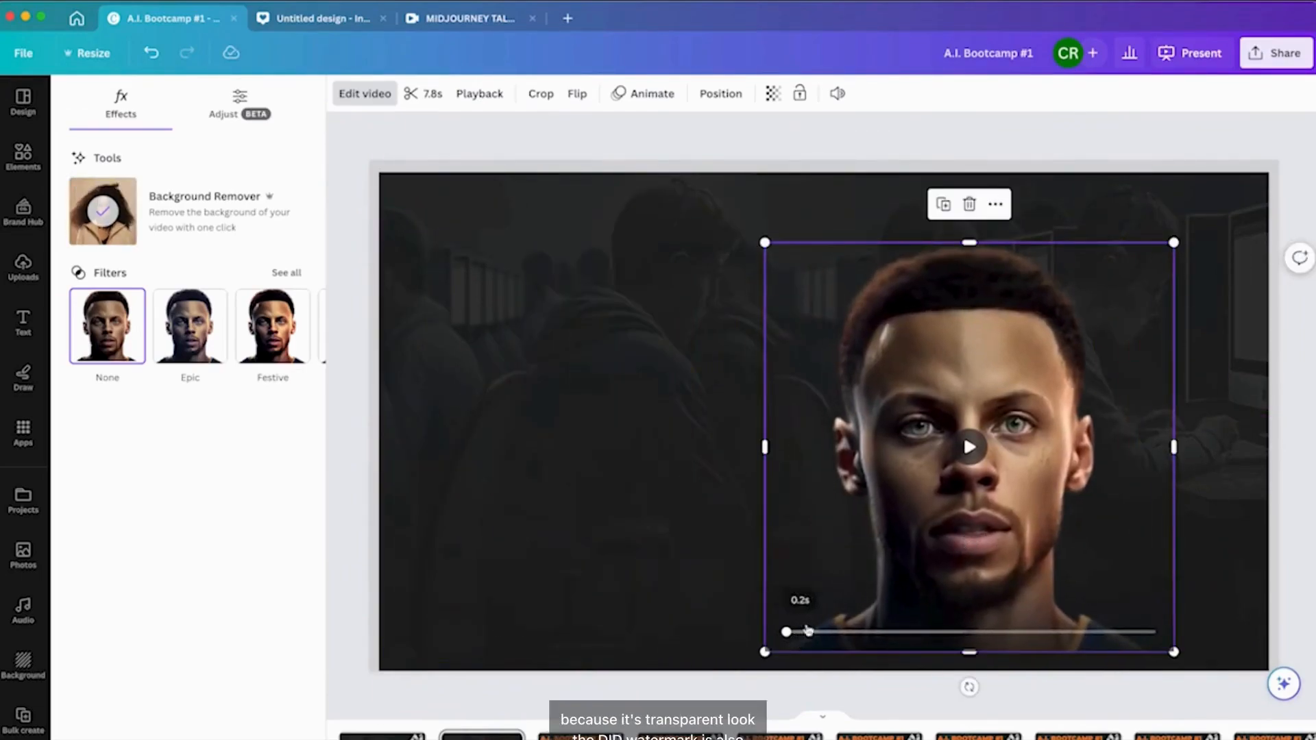
left_click_drag(999, 332, 1071, 350)
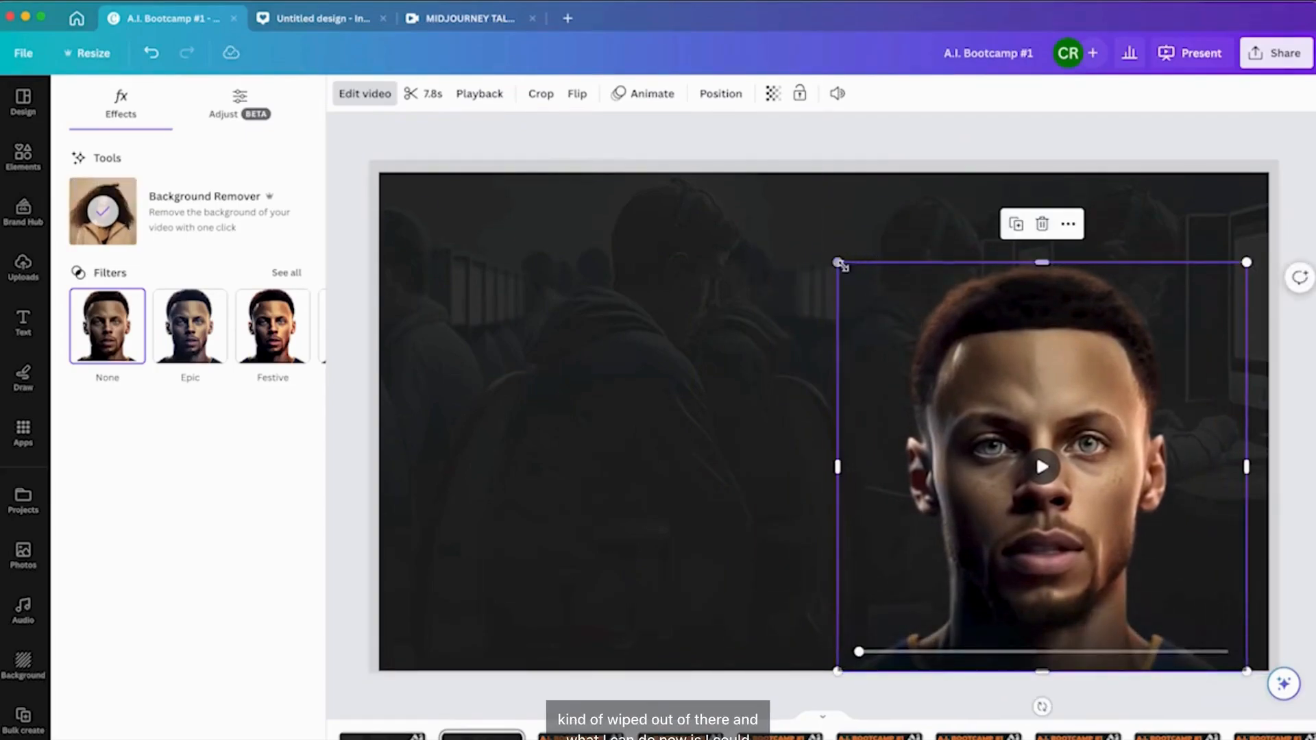
left_click_drag(848, 271, 1043, 469)
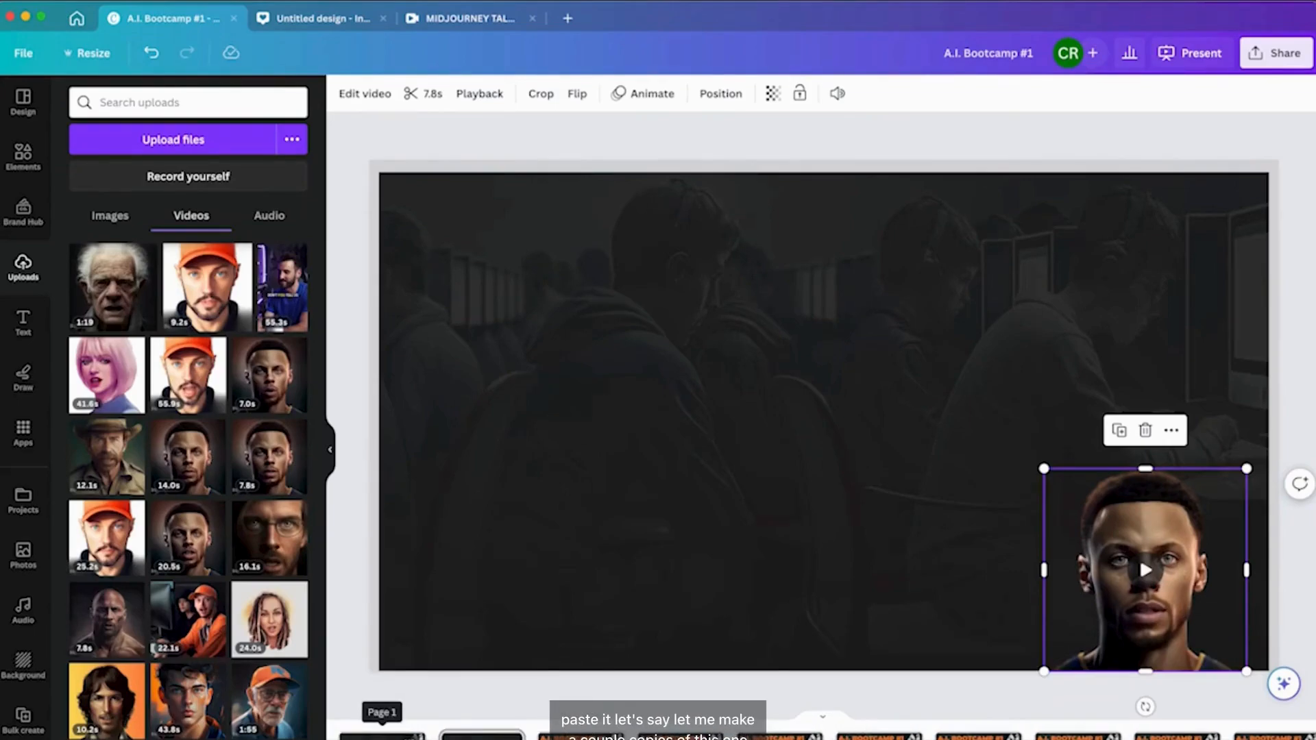
Open the Bootcamp Overview slide and delete the round avatar image in its lower-right corner.
left_click(581, 737)
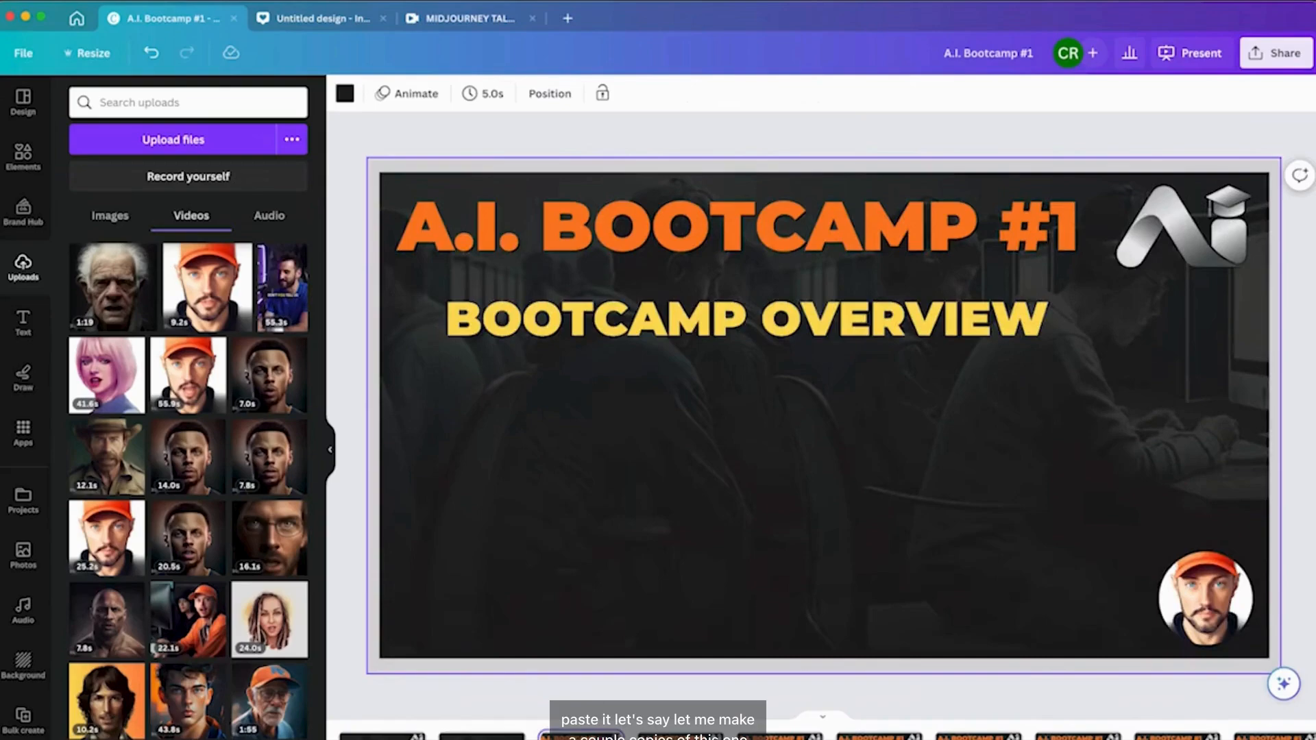
scroll(979, 737, "right", 6)
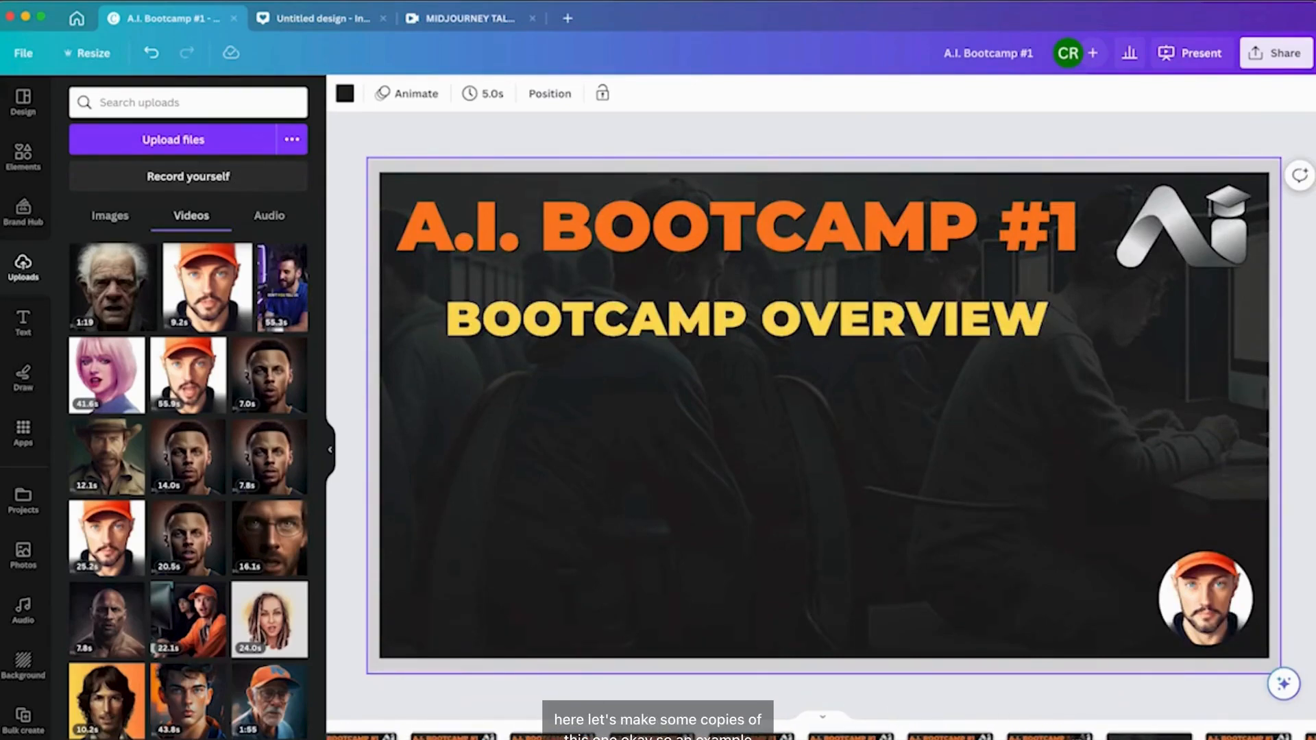
left_click(1049, 736)
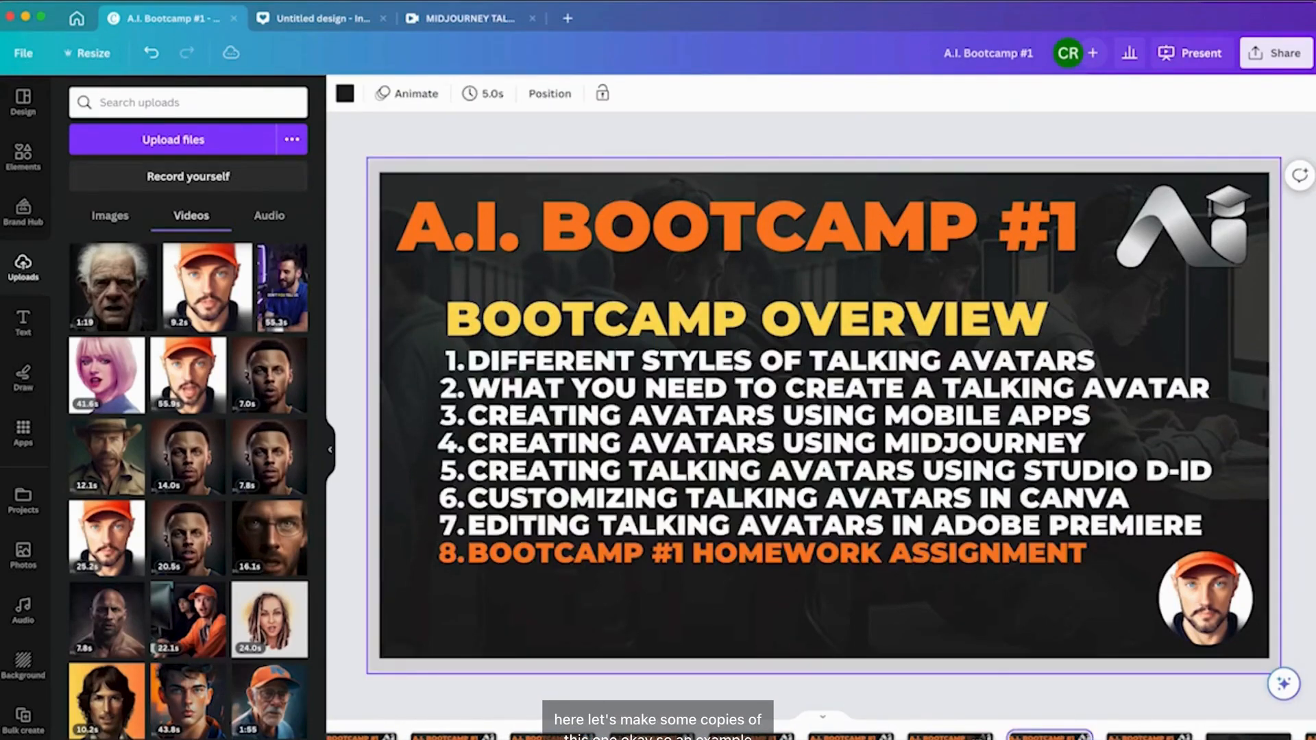
scroll(822, 734, "left", 8)
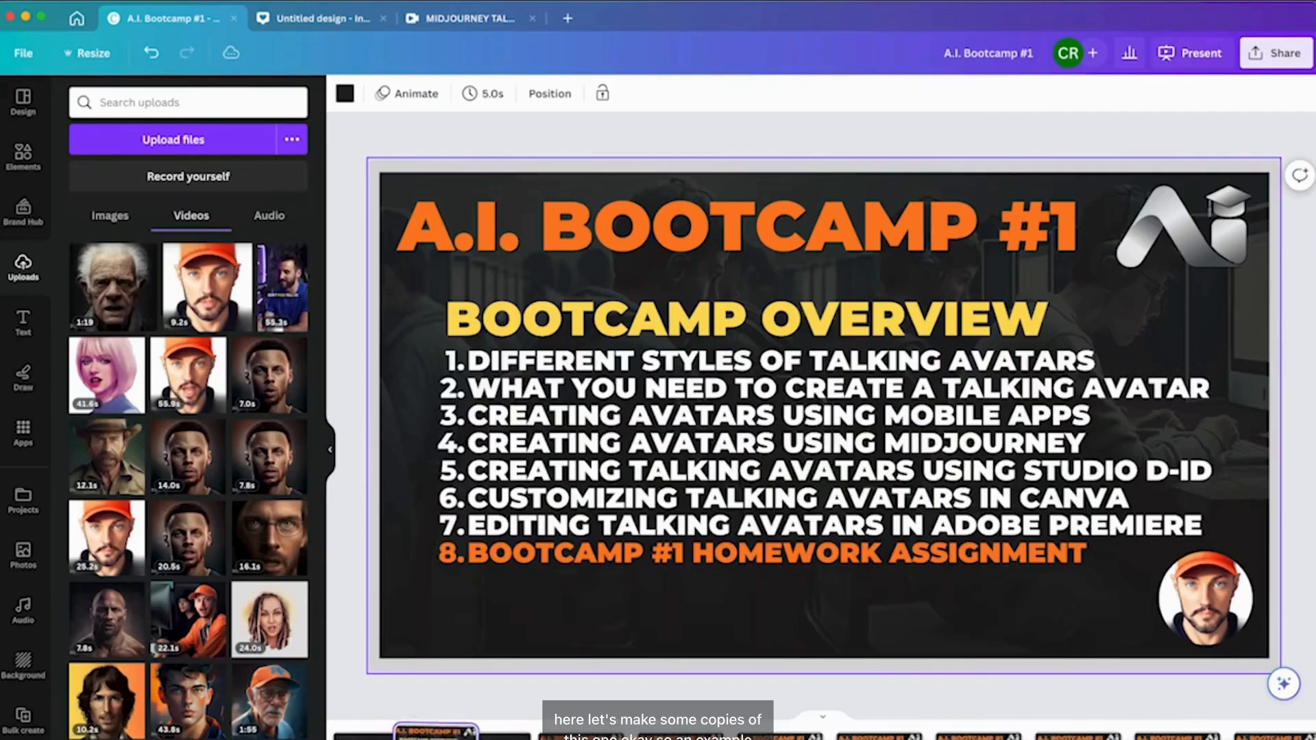
left_click(1206, 600)
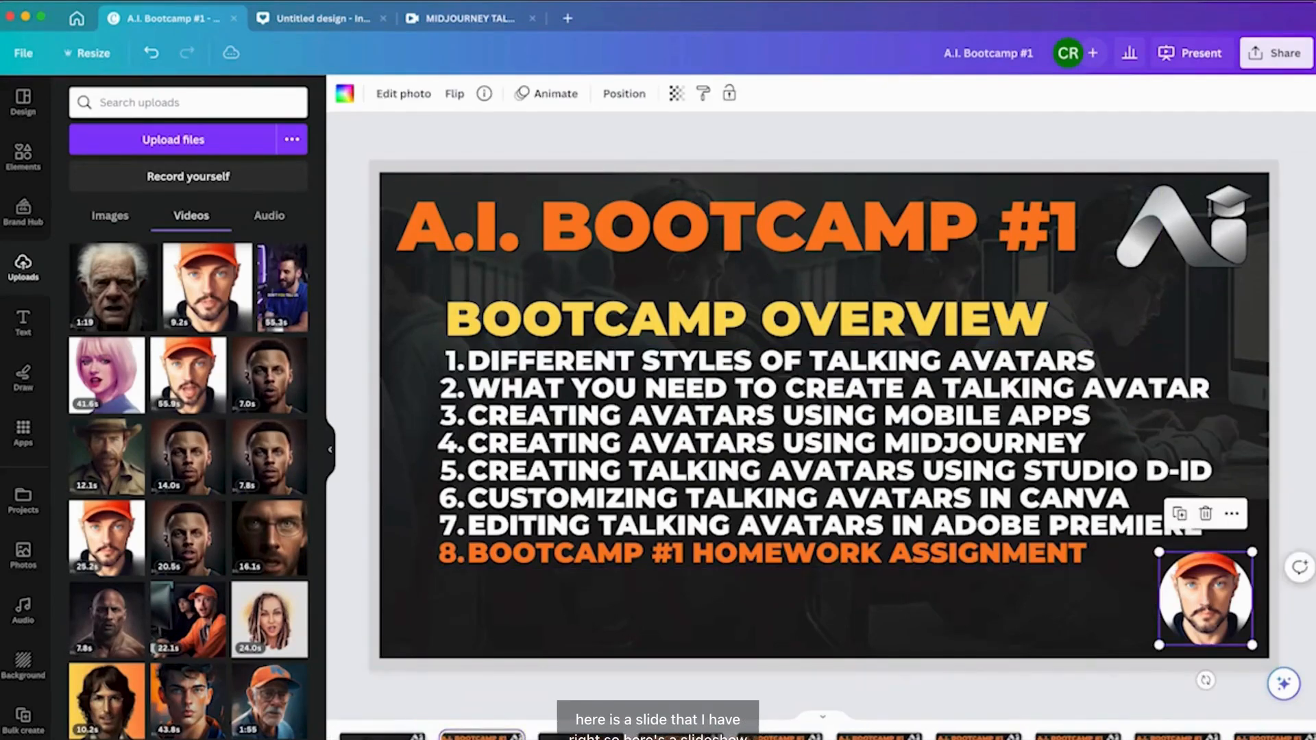
key("Delete")
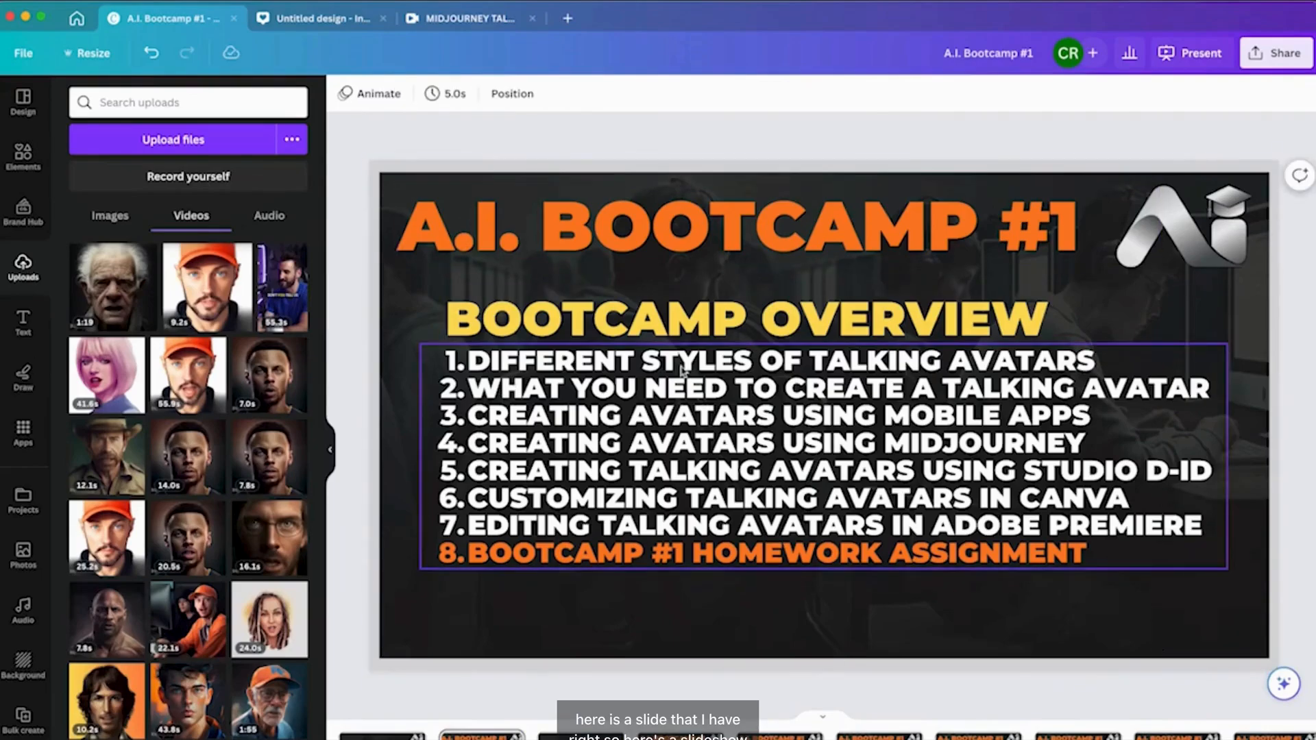
Paste the Steph Curry video onto the overview slide and resize it to fit the lower-right corner.
key("super+v")
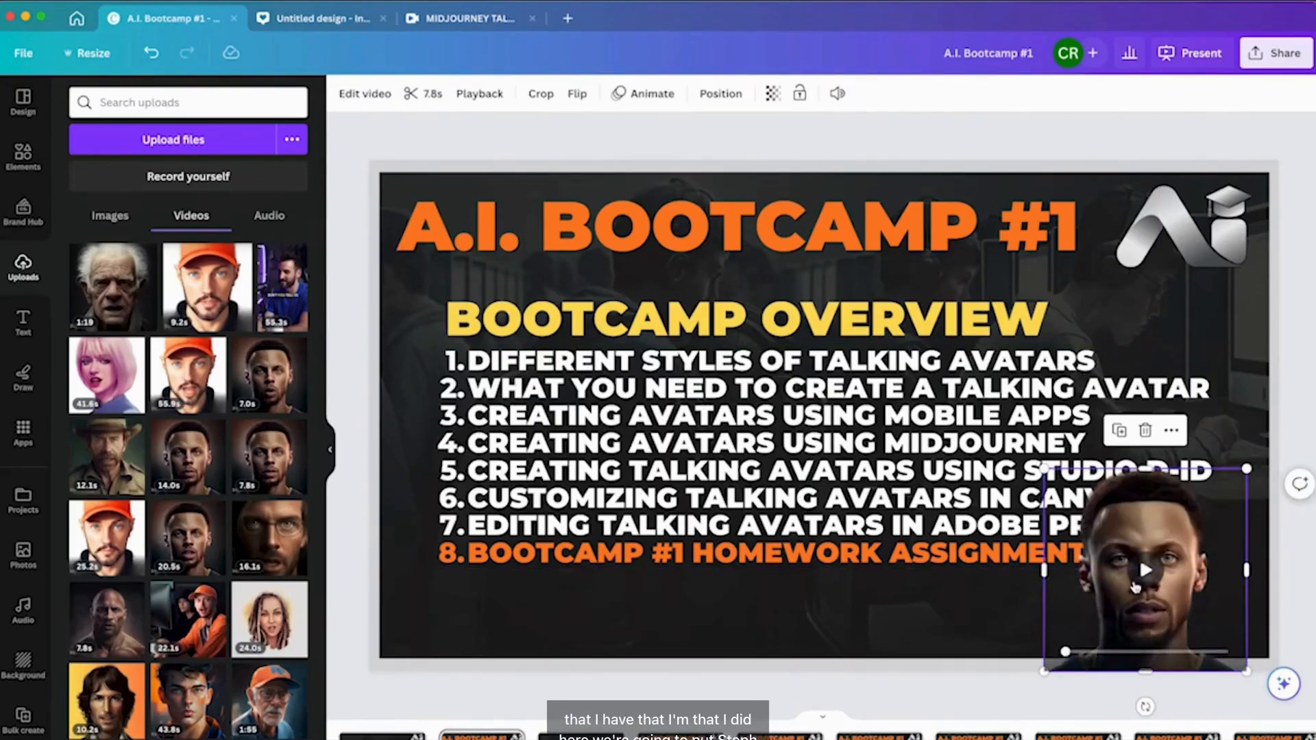
left_click_drag(1141, 603, 1173, 590)
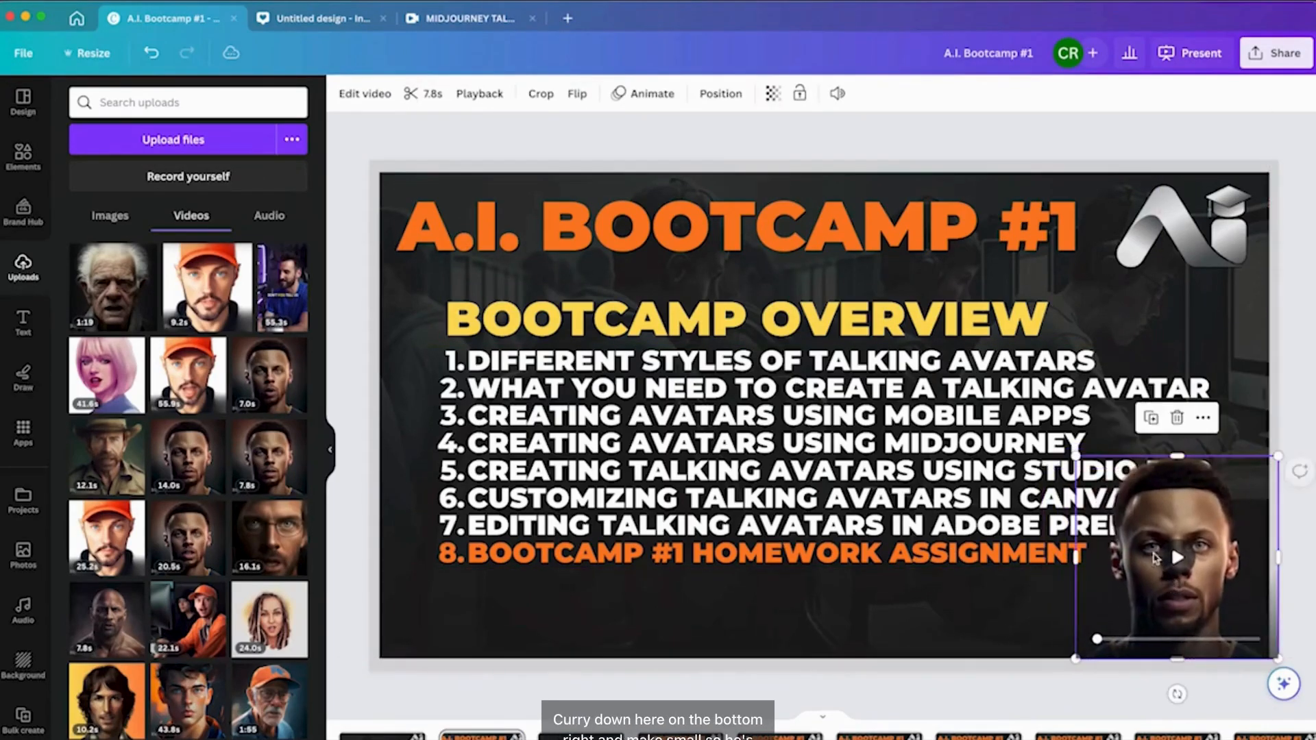
left_click_drag(1080, 462, 1159, 539)
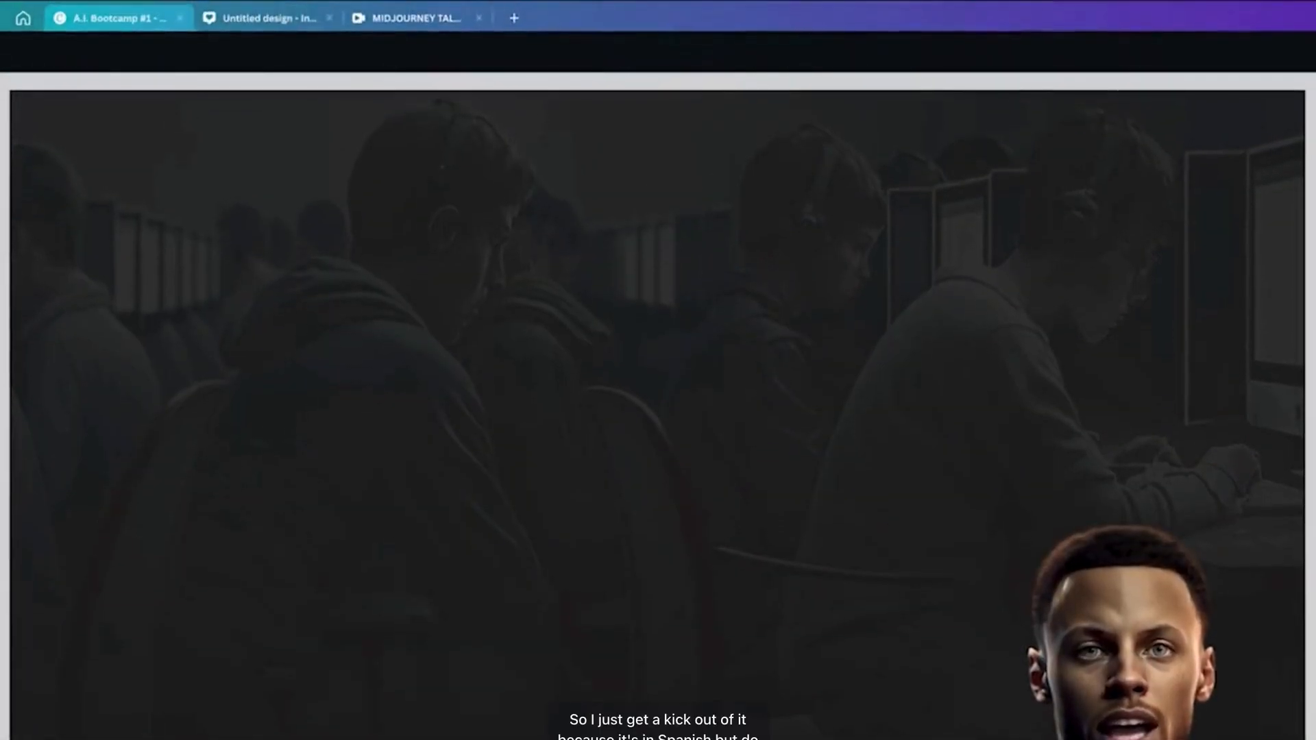
key("Escape")
mouse_move(1143, 563)
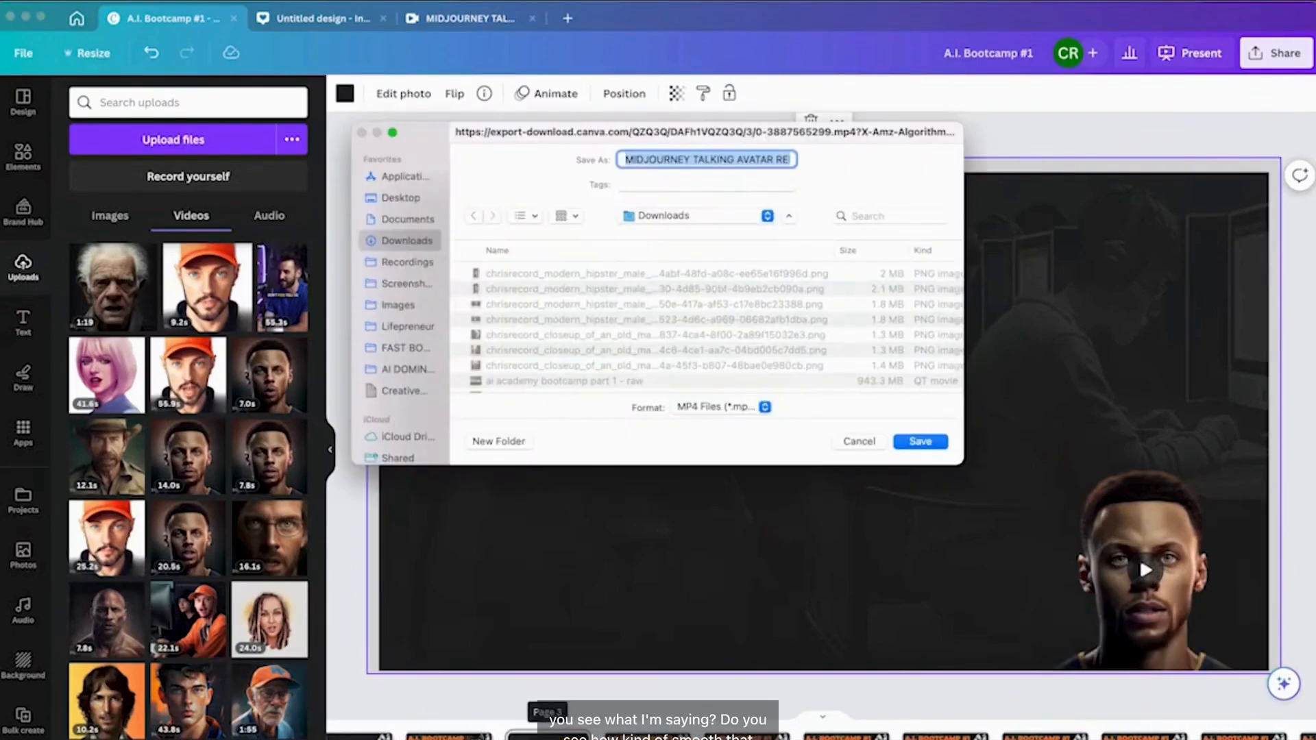
key("Return")
On the overview slide, add a circle frame, shrink it and place it in the lower-left corner.
left_click(449, 736)
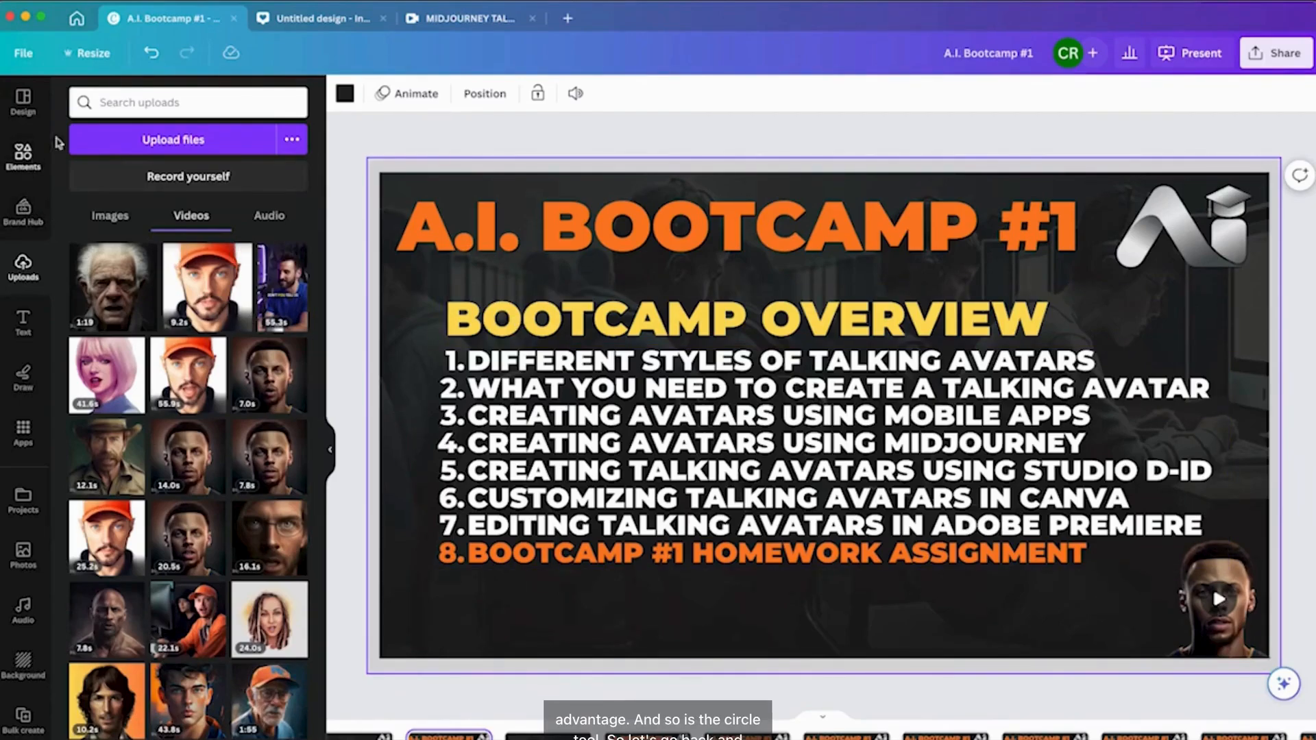
left_click(23, 154)
left_click(103, 254)
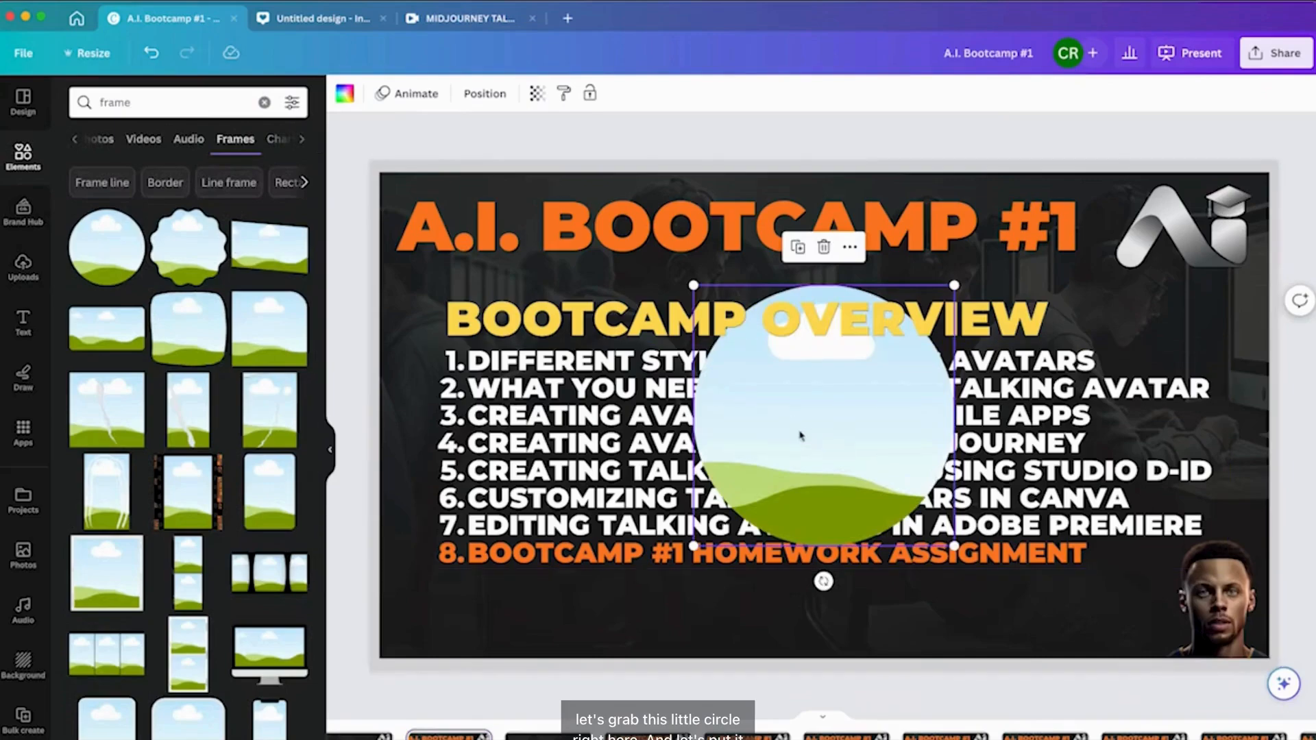
left_click_drag(954, 285, 802, 438)
left_click_drag(762, 495, 448, 611)
mouse_move(466, 565)
left_mouse_down()
mouse_move(452, 586)
mouse_move(472, 574)
left_mouse_up()
left_click(511, 684)
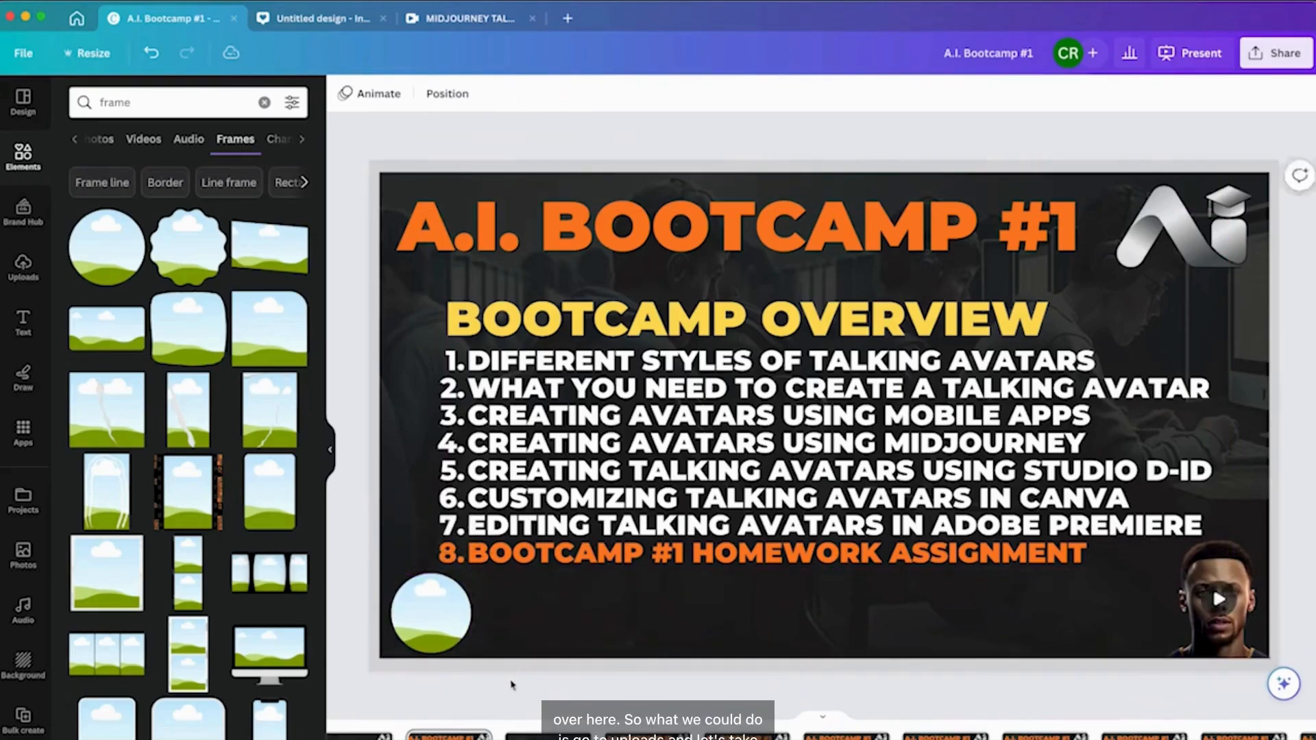
Fill the circle frame with the older man in orange cap avatar video from uploads.
left_click(15, 277)
left_click_drag(269, 700, 416, 632)
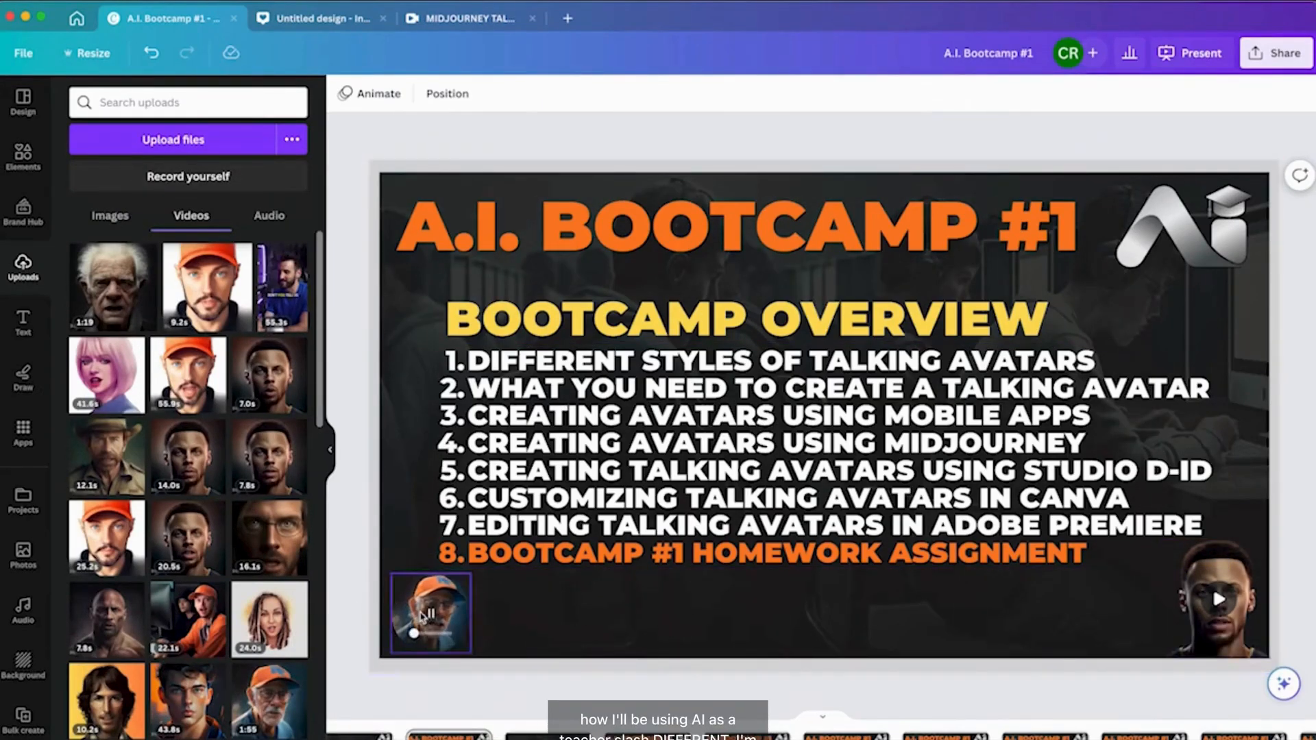
Delete the Steph Curry video from the overview slide.
left_click(1210, 607)
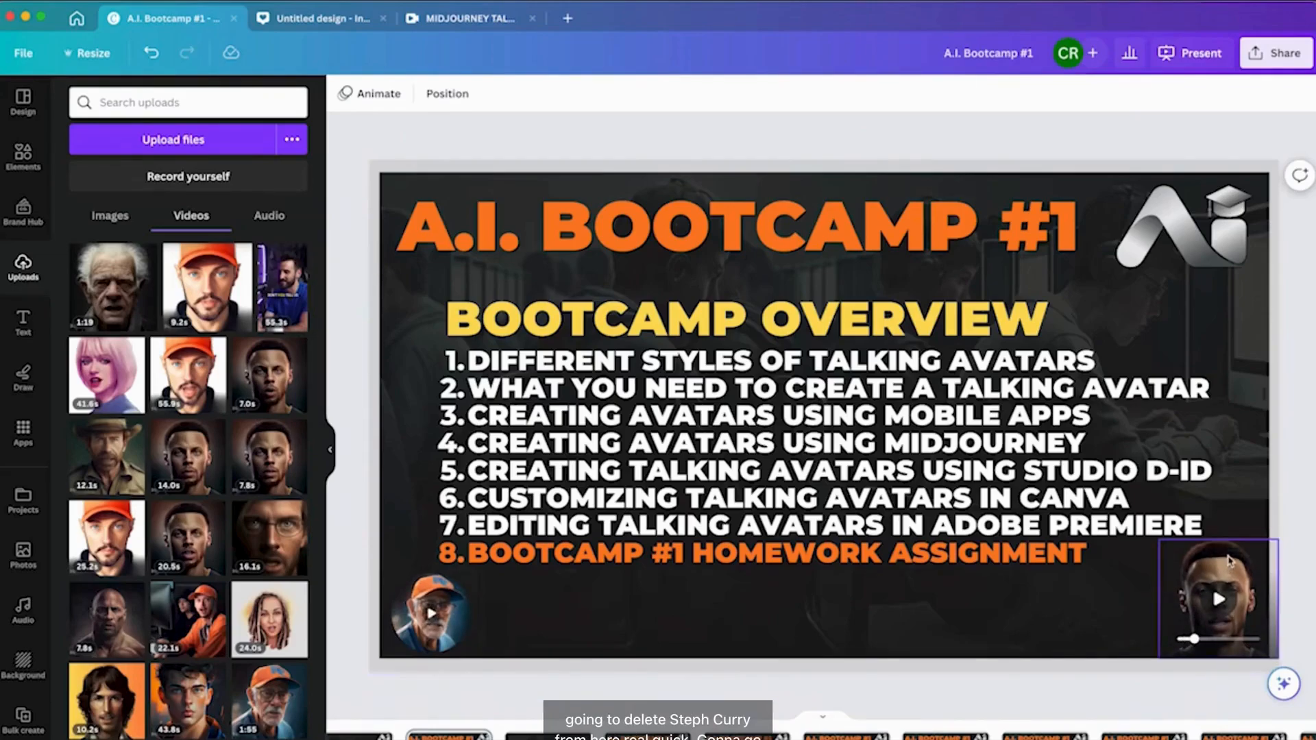
left_click(1215, 582)
key("Delete")
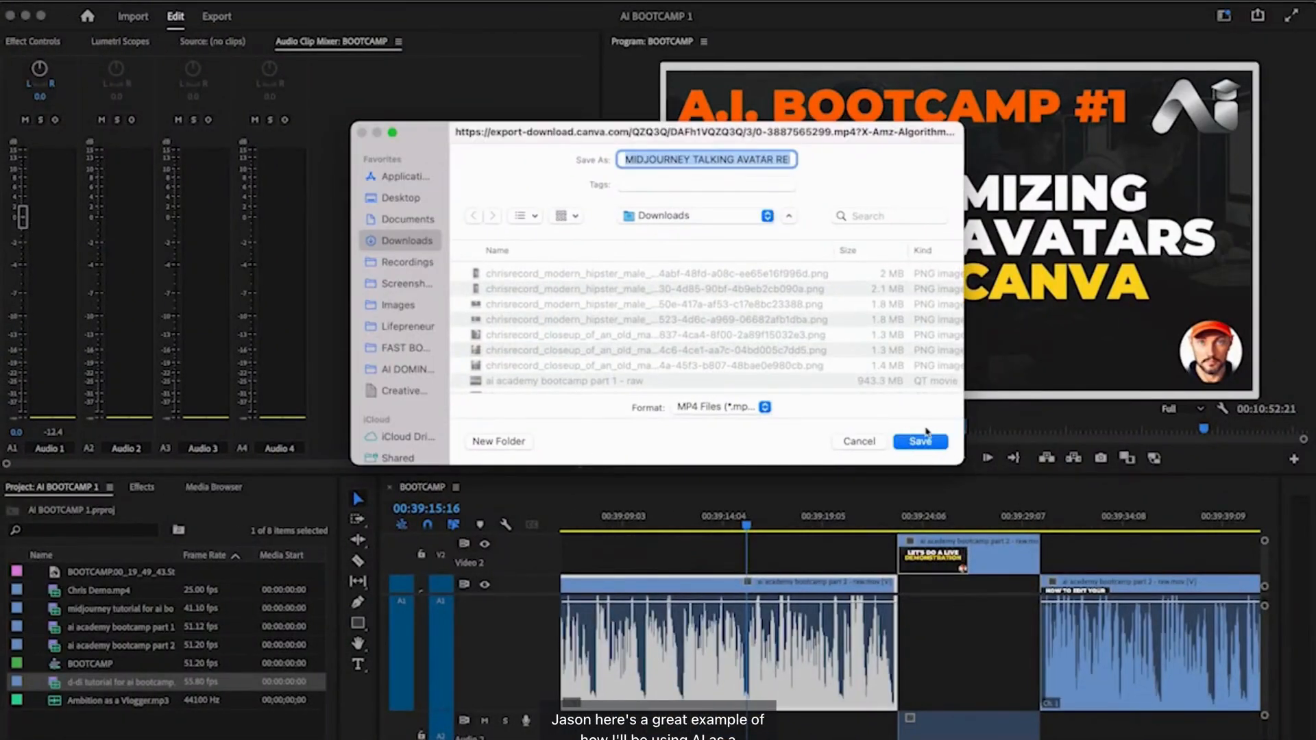
Save the downloaded reel MP4 file to the Downloads folder.
left_click(921, 442)
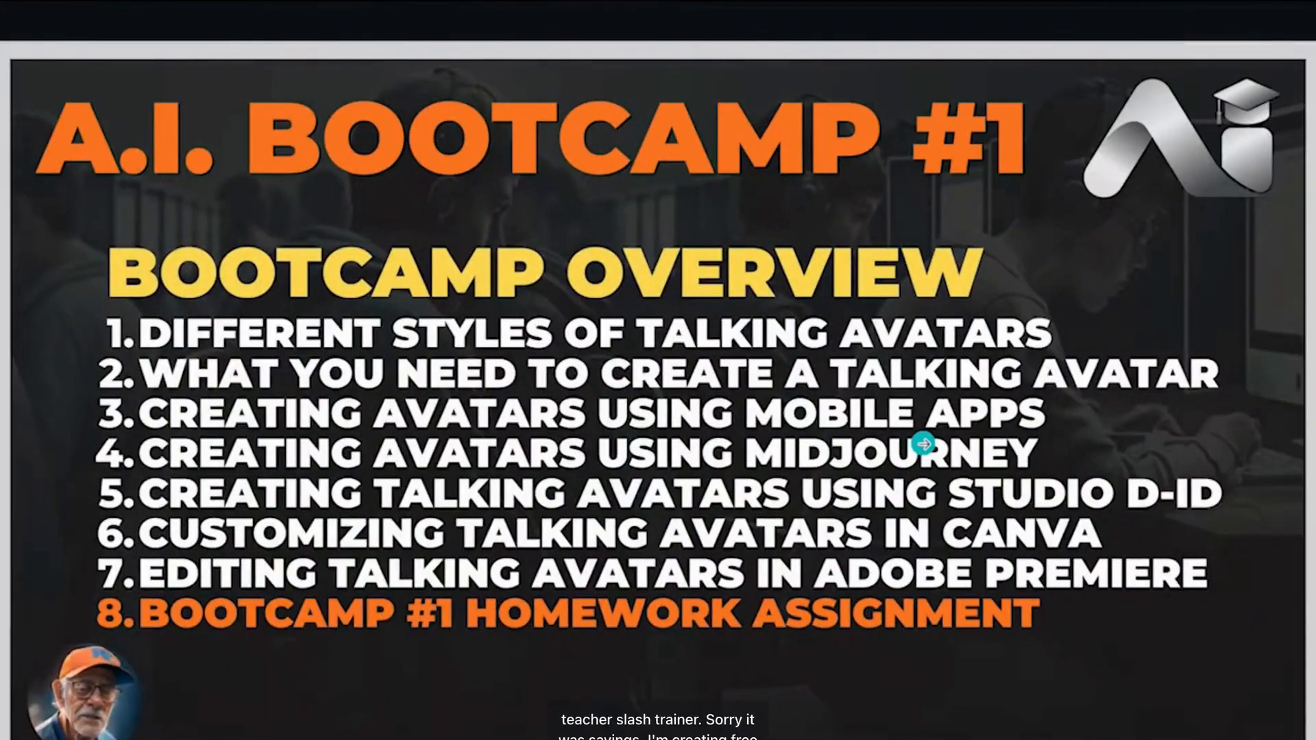